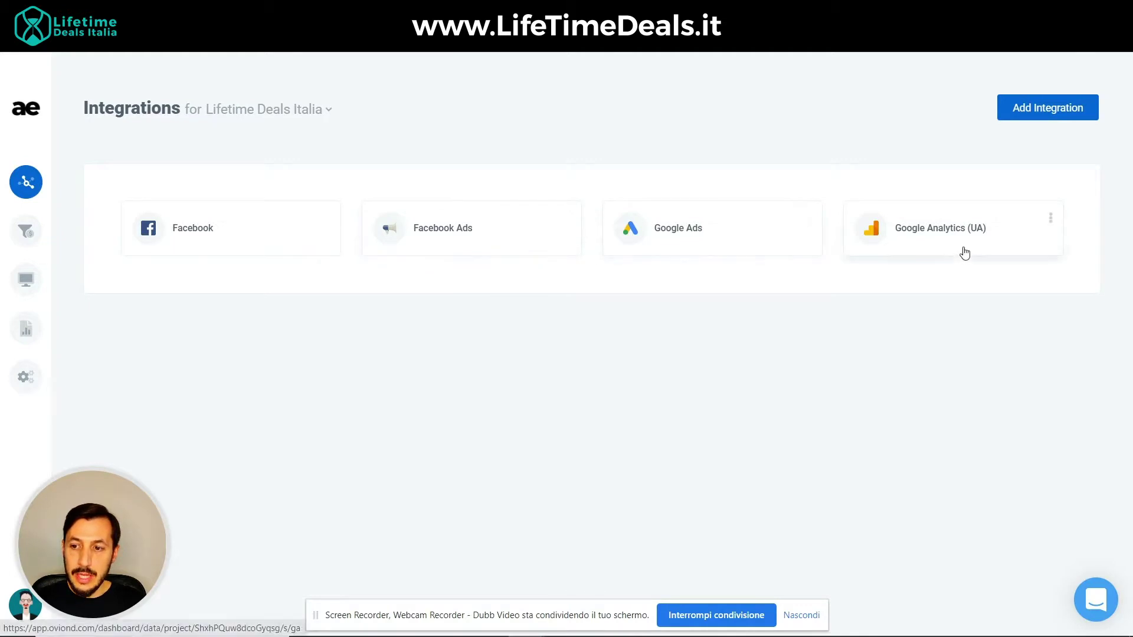
- Open the catalogue of integrations that can be added for Lifetime Deals Italia and look through the available services
click(1044, 121)
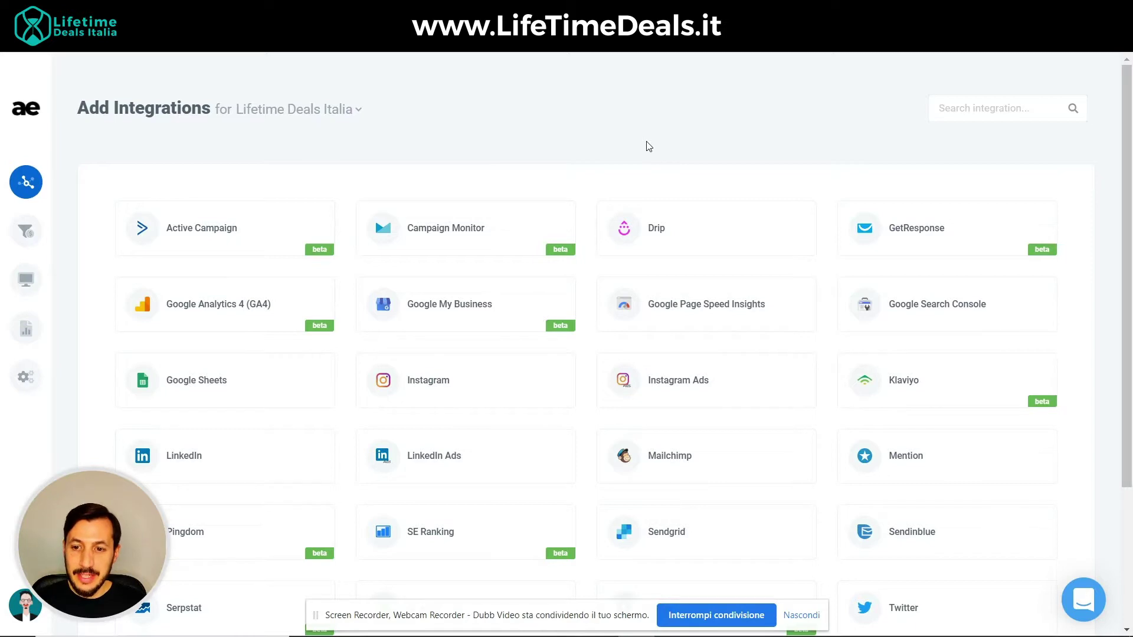
scroll(649, 146, down, 1)
scroll(649, 146, down, 3)
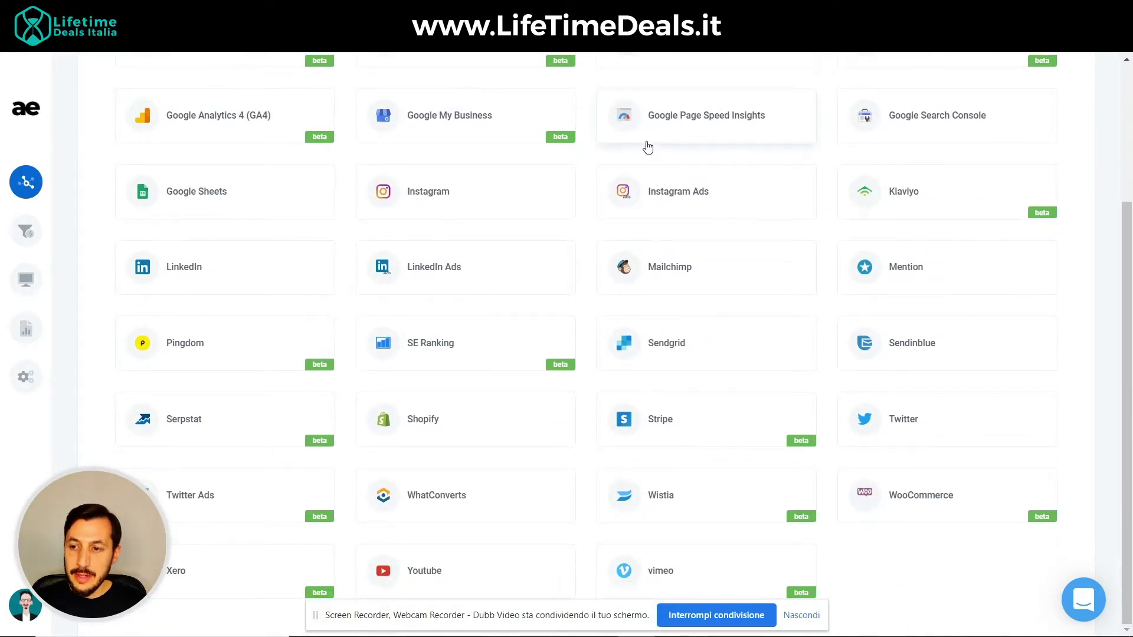
scroll(648, 147, up, 3)
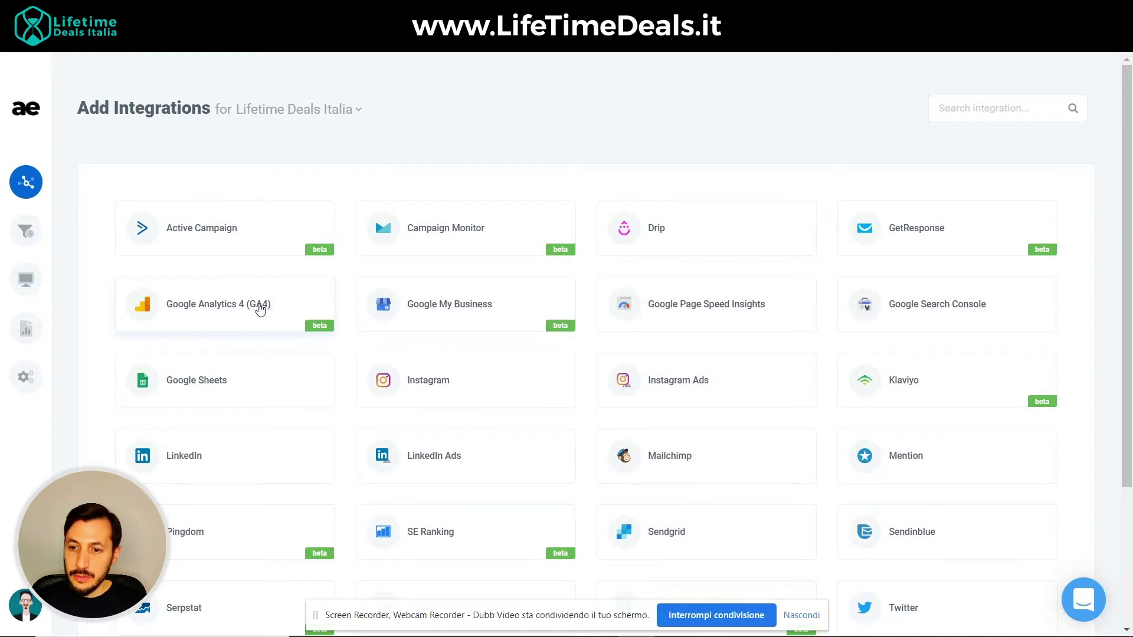
scroll(259, 308, down, 1)
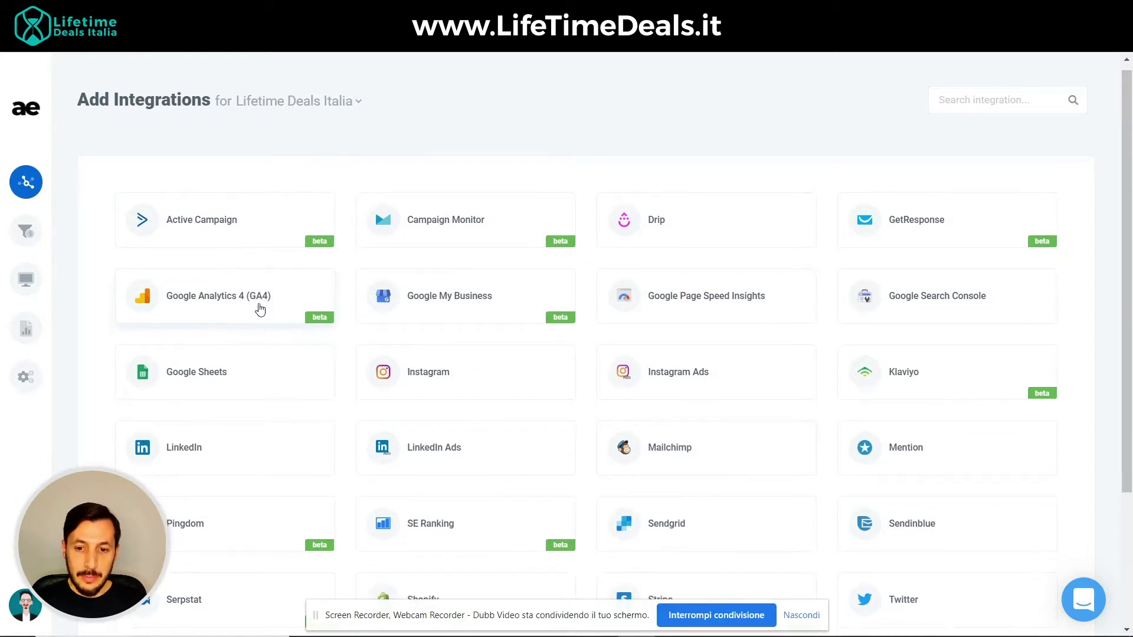
scroll(260, 309, down, 2)
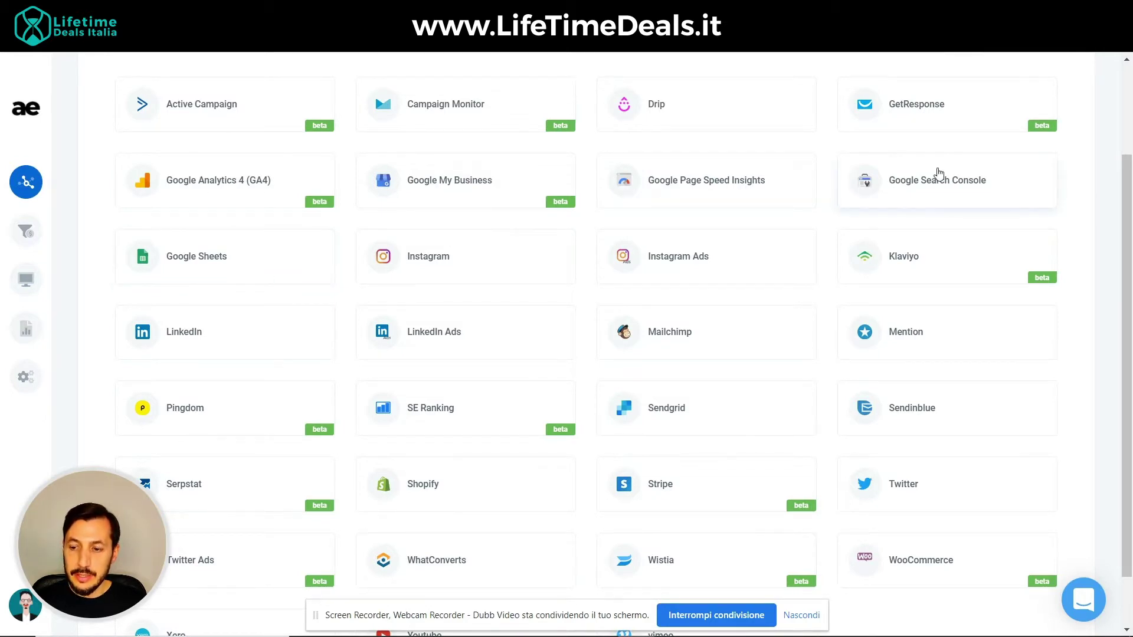
scroll(939, 173, down, 1)
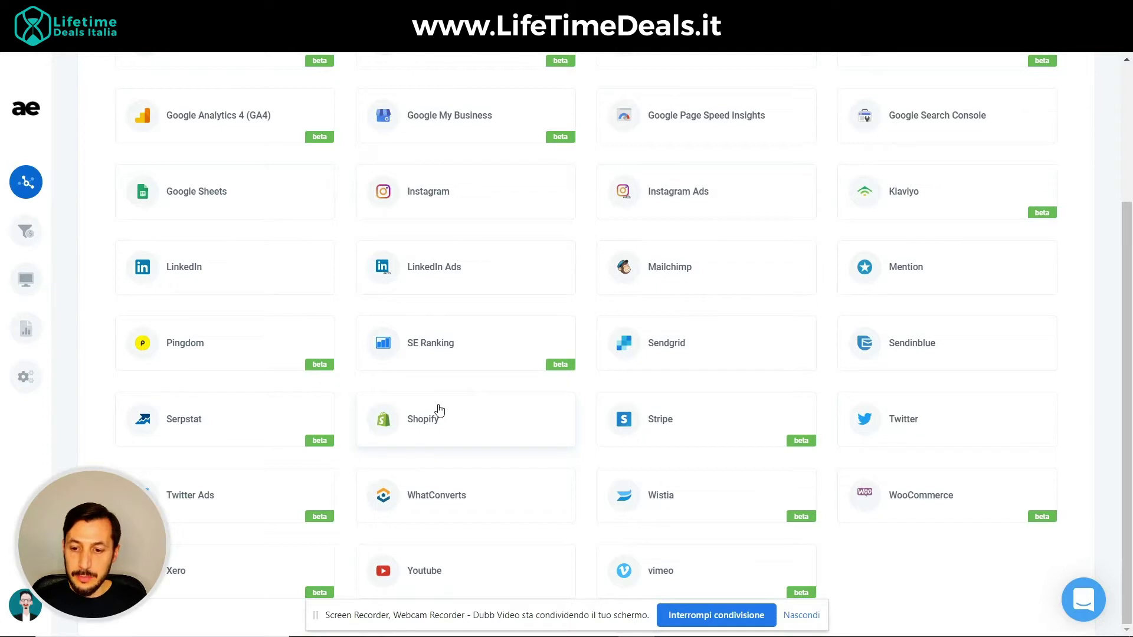
scroll(614, 261, up, 3)
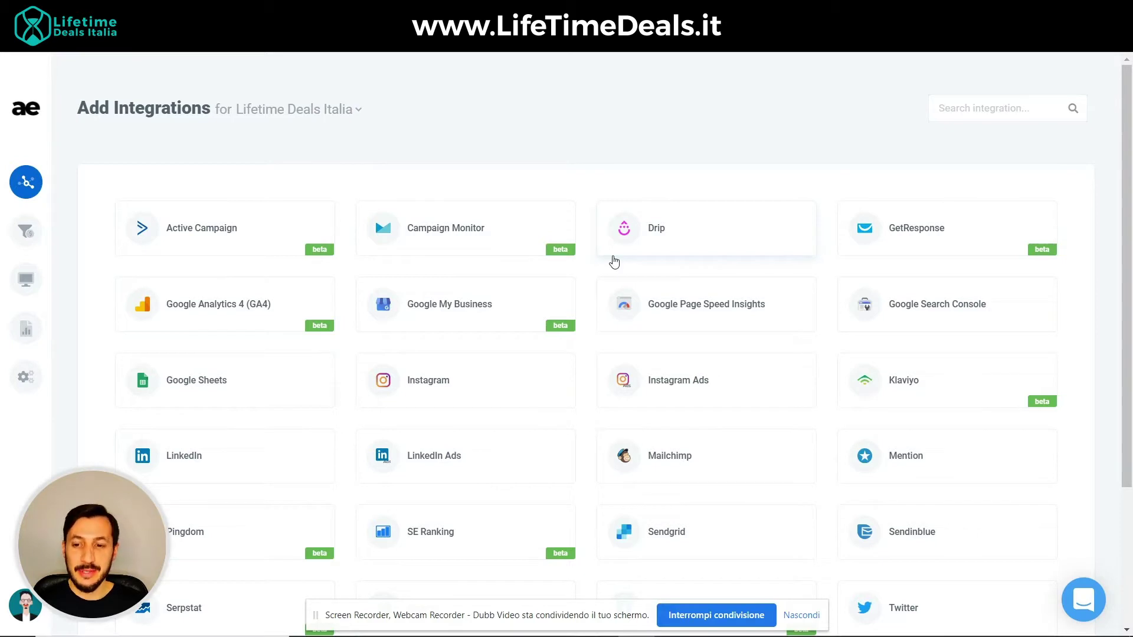
- Start adding a dashboard for Lifetime Deals Italia and look through the first two pages of standard templates
click(32, 282)
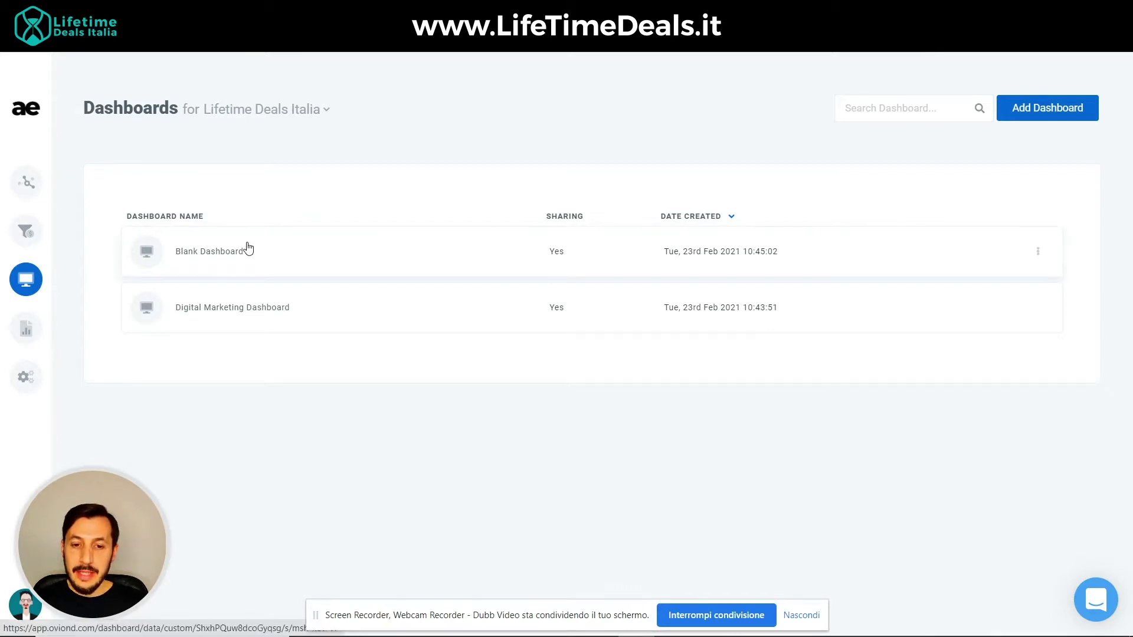
click(1042, 108)
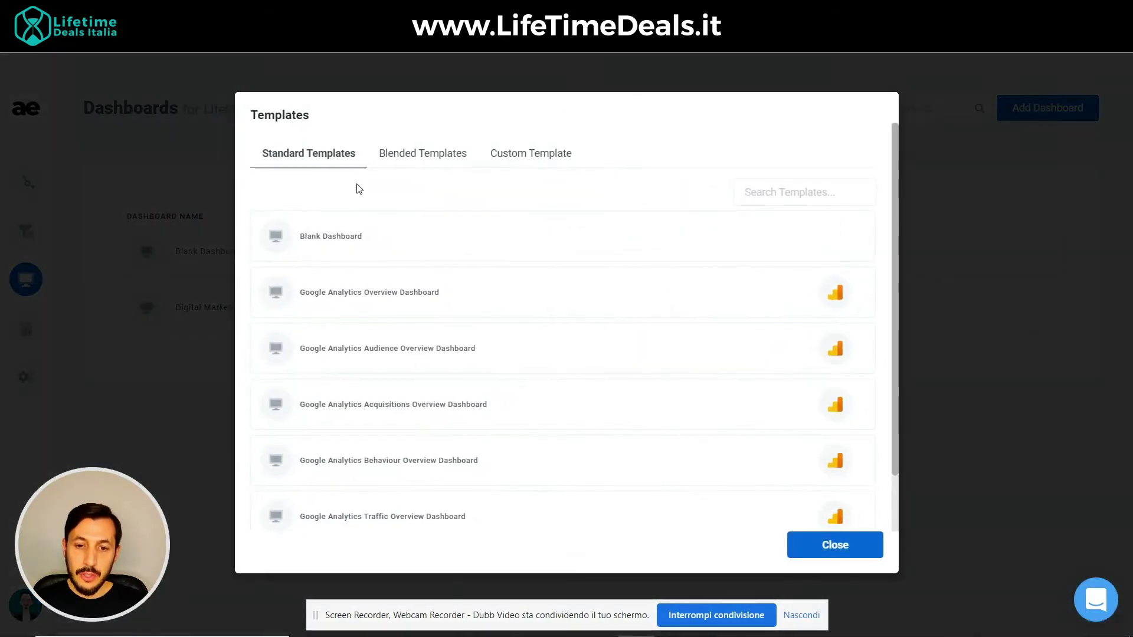
scroll(434, 369, down, 2)
scroll(434, 369, up, 2)
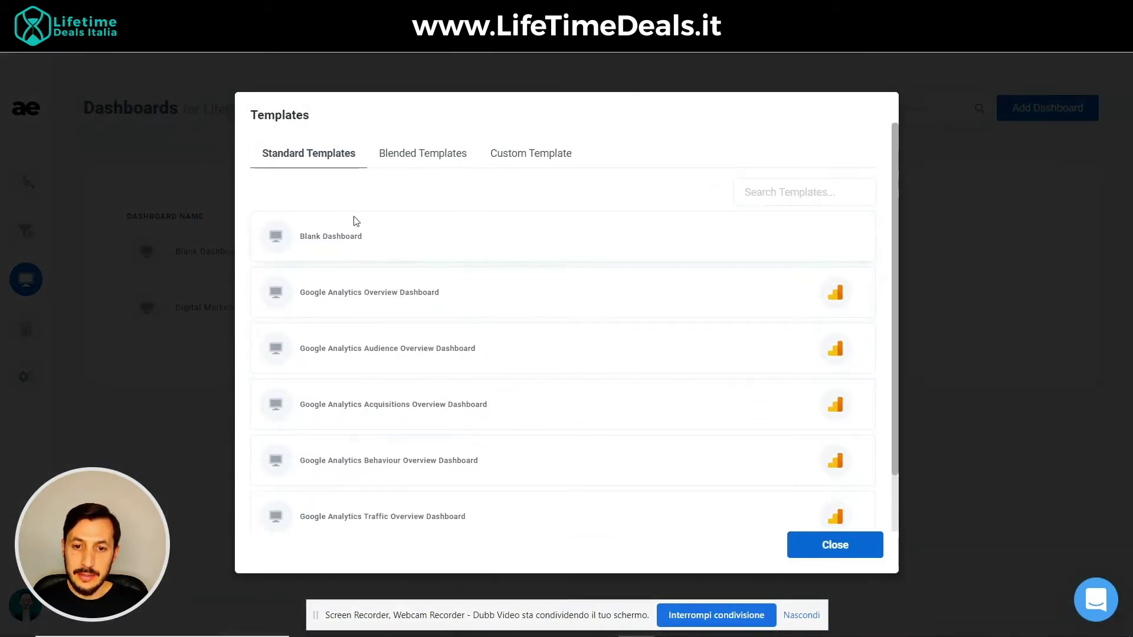
scroll(442, 382, down, 1)
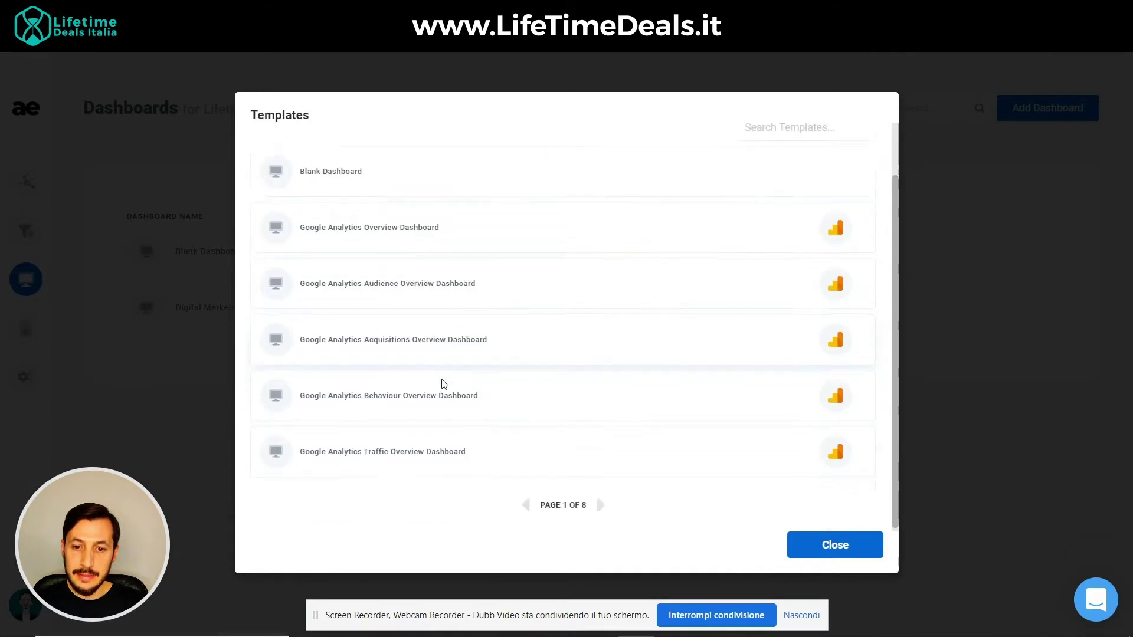
click(601, 506)
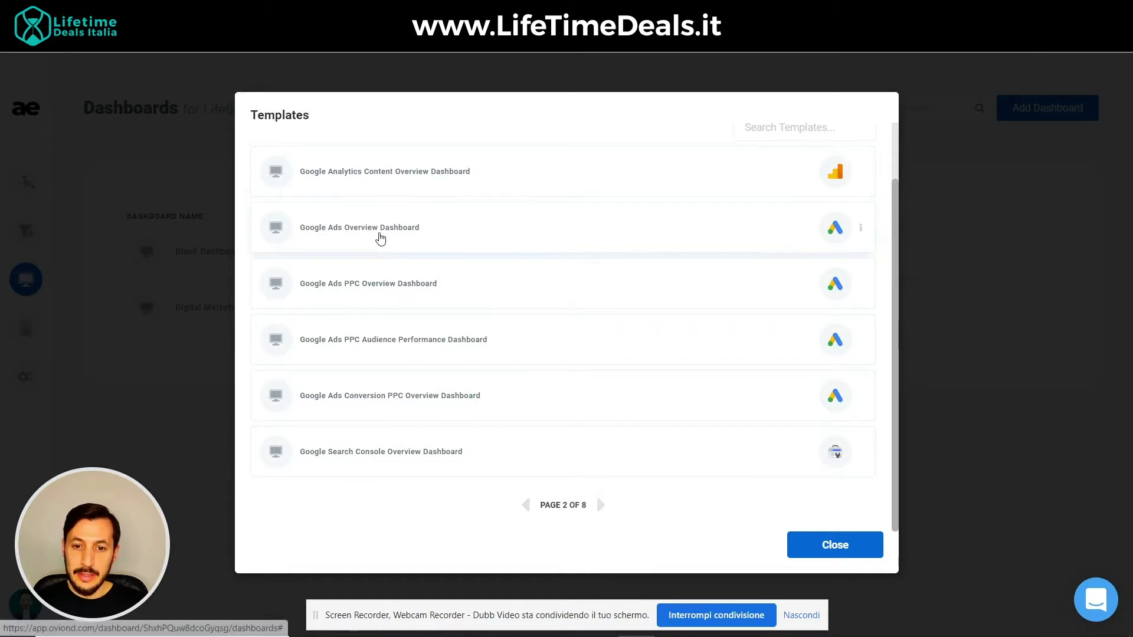
scroll(416, 342, up, 2)
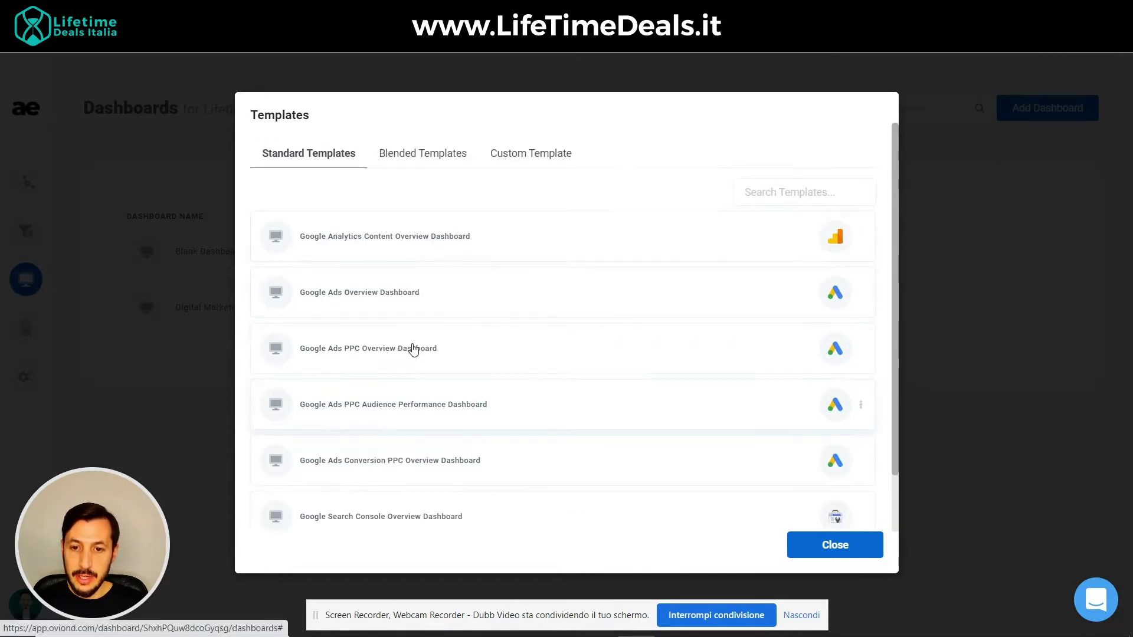
- Examine the blended dashboard templates and the integrations they combine, including those on the second page
click(423, 154)
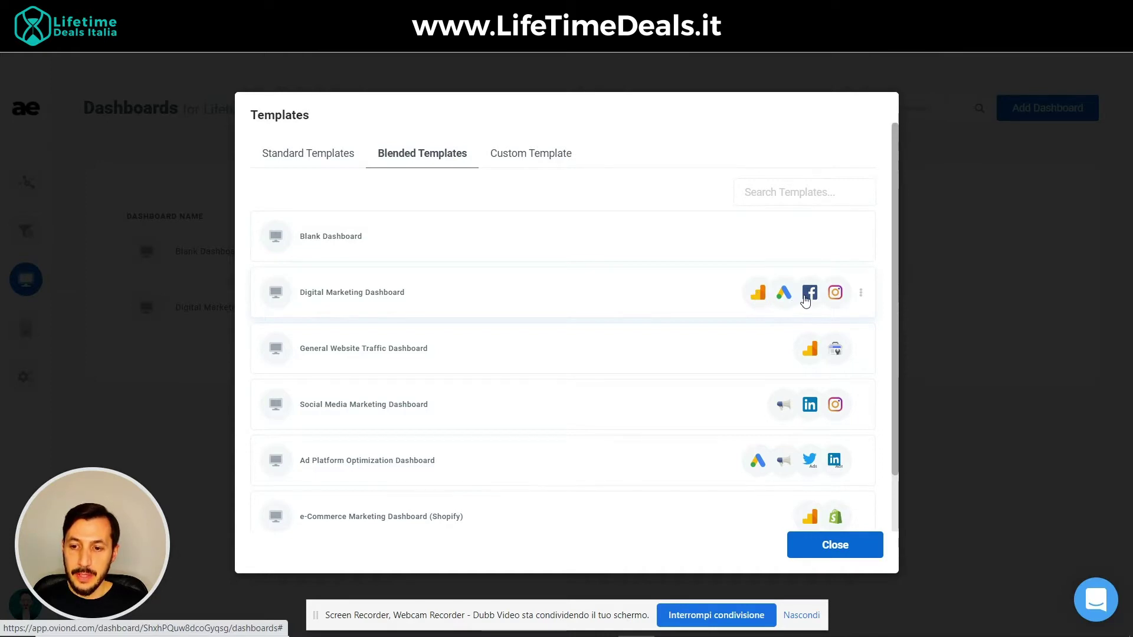
scroll(827, 296, down, 1)
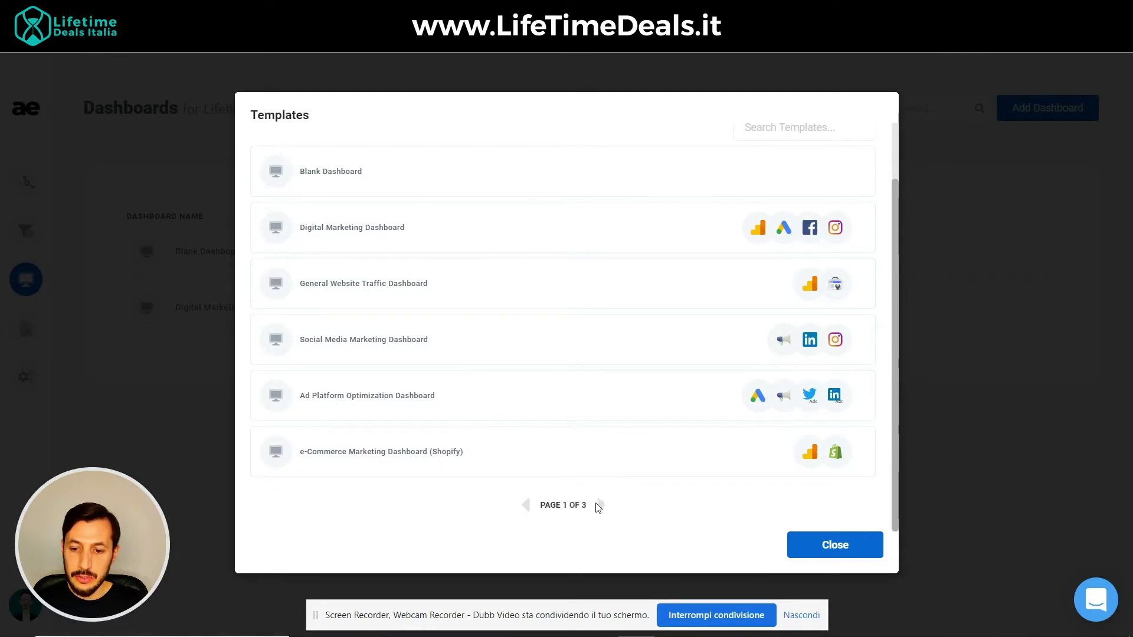
click(600, 507)
scroll(627, 349, up, 1)
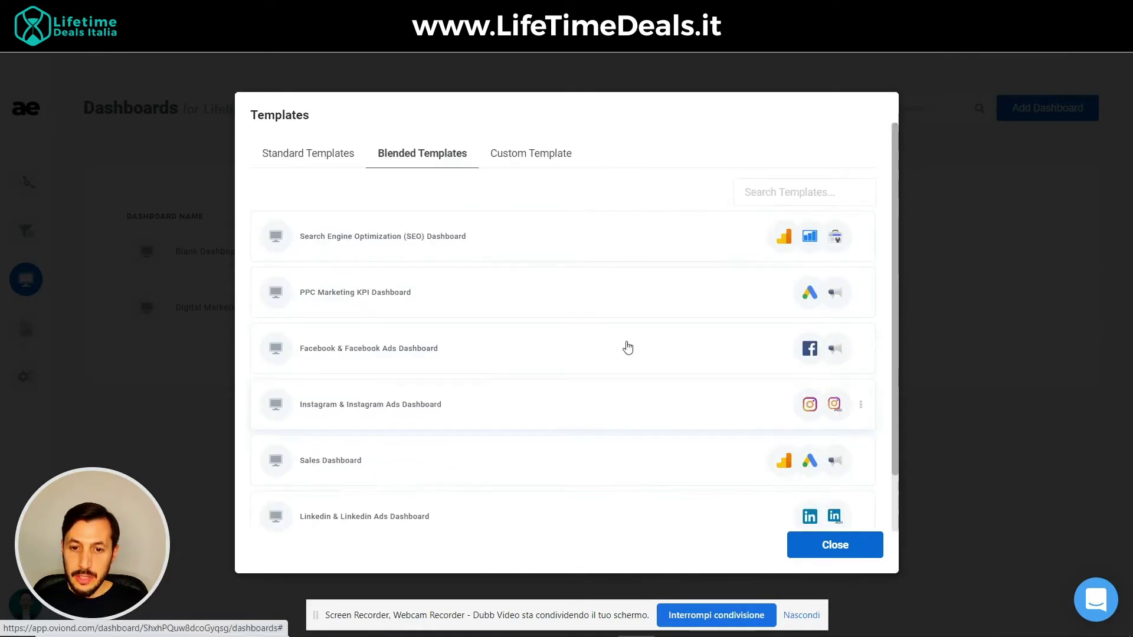
- Return to the first page of standard templates and create a dashboard from the Blank Dashboard template
click(309, 155)
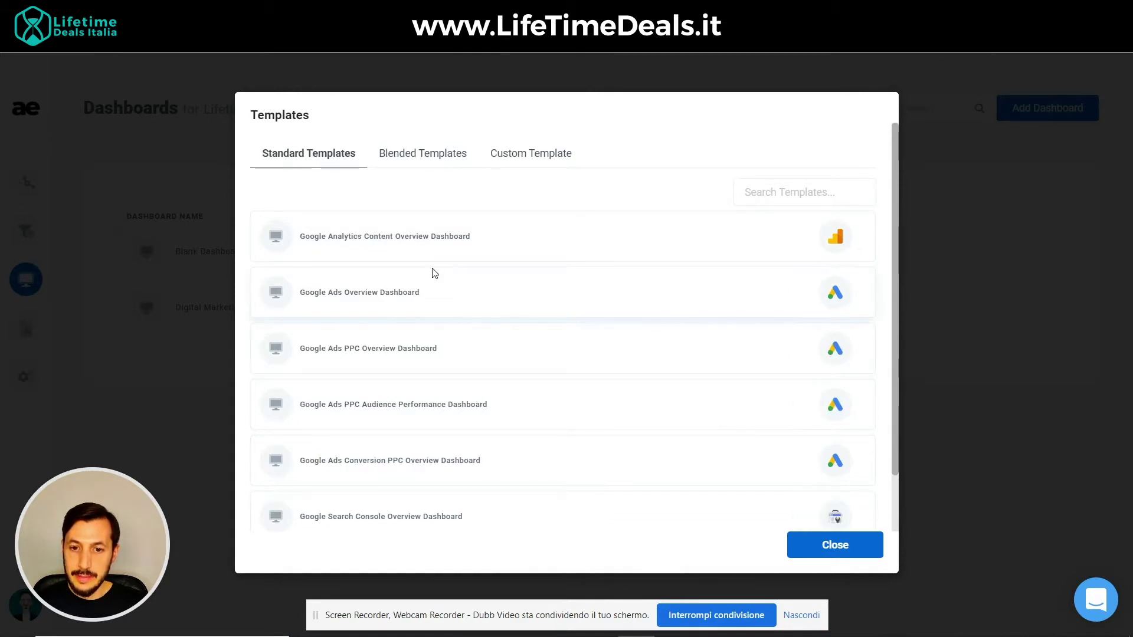
scroll(435, 273, down, 1)
click(525, 506)
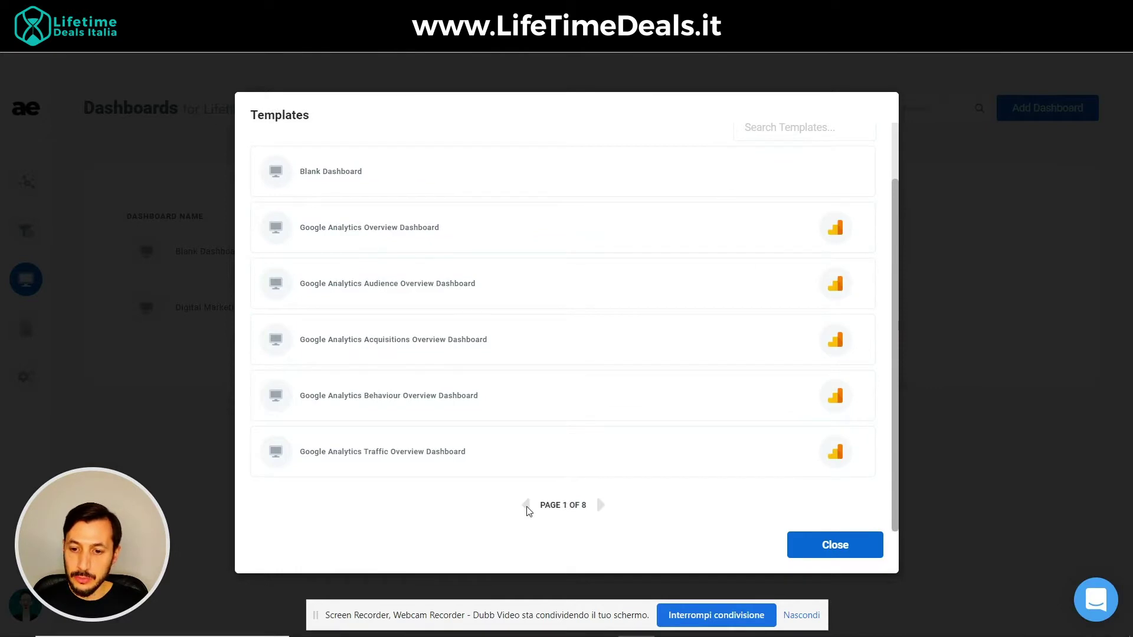
scroll(622, 285, up, 1)
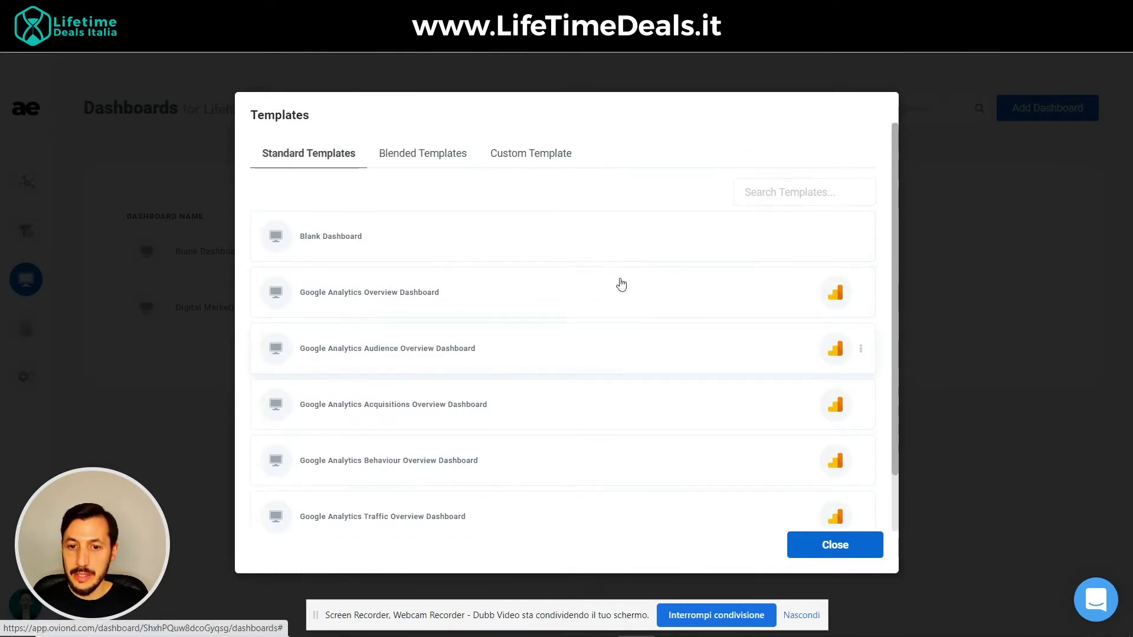
click(475, 253)
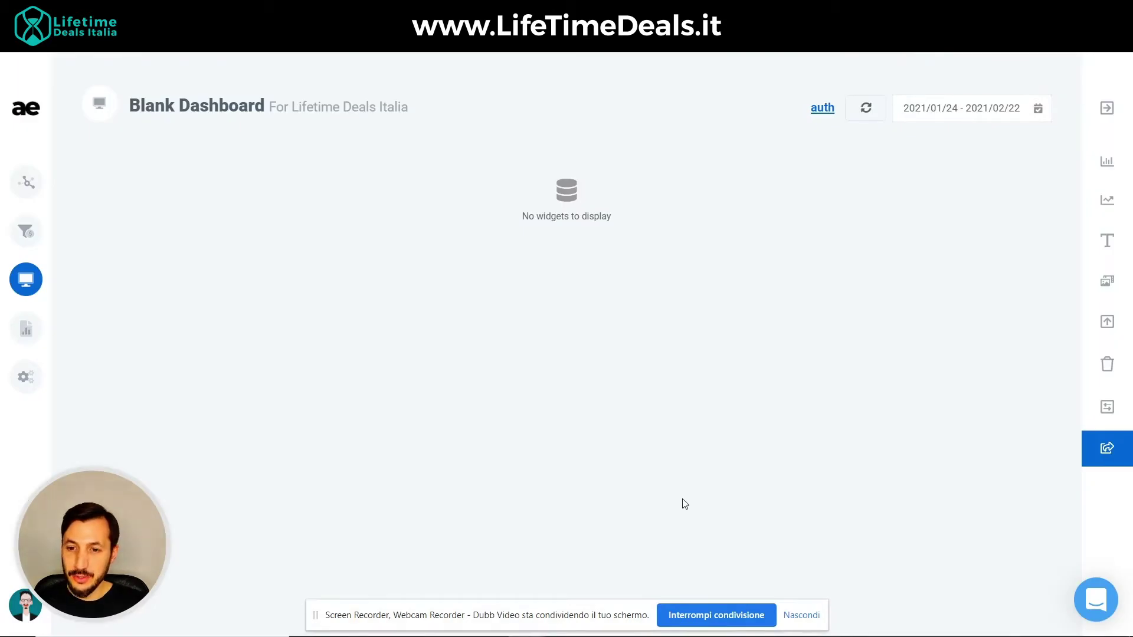
- Start a new data widget on the blank dashboard and set its integration to Google Analytics (UA)
click(1107, 165)
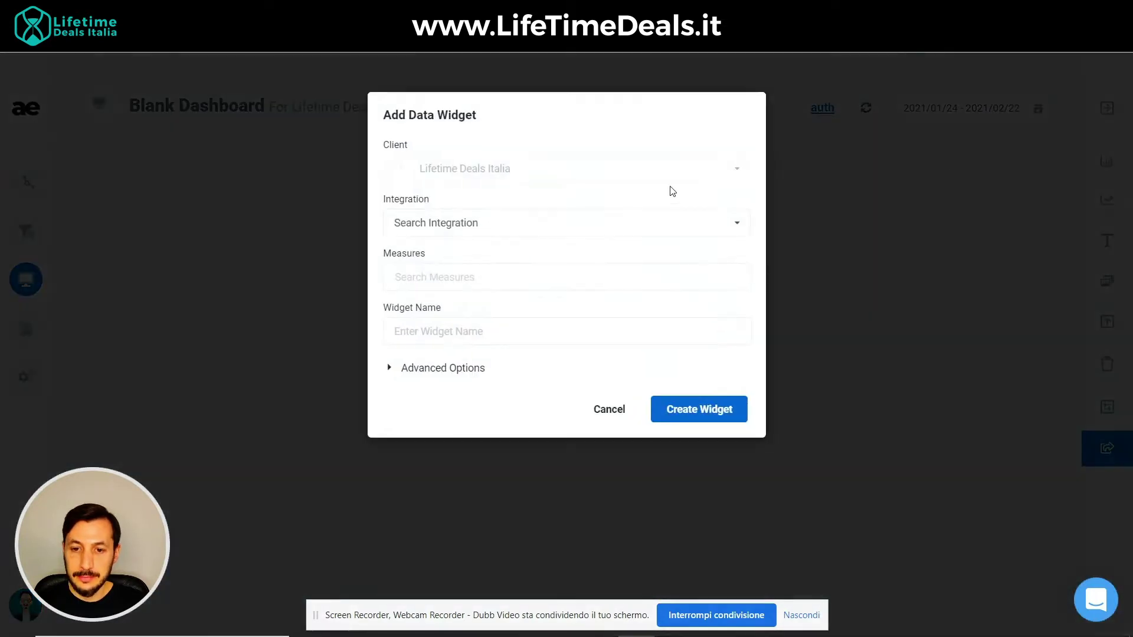
click(552, 227)
scroll(540, 278, down, 2)
scroll(540, 277, up, 2)
scroll(540, 277, down, 2)
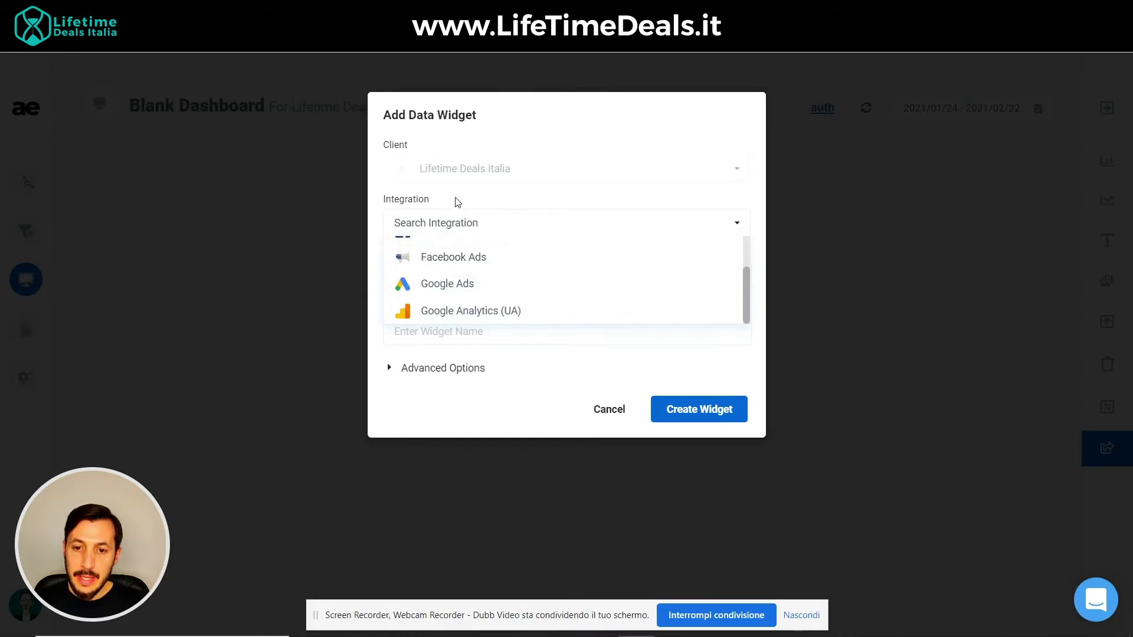
scroll(468, 276, up, 1)
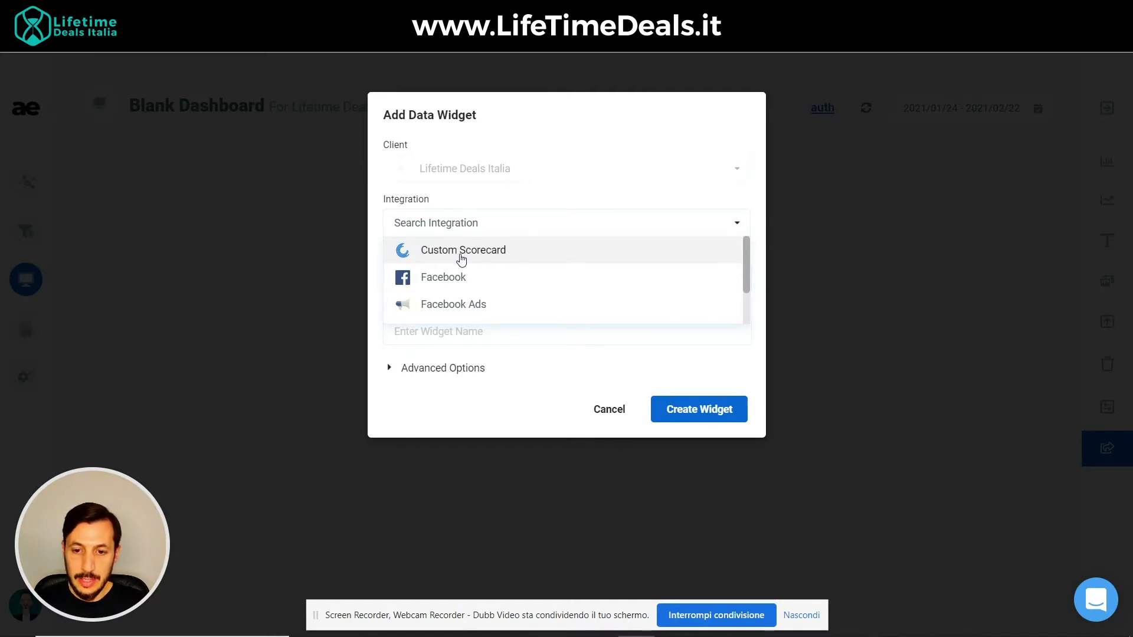
scroll(460, 290, down, 1)
scroll(461, 294, up, 1)
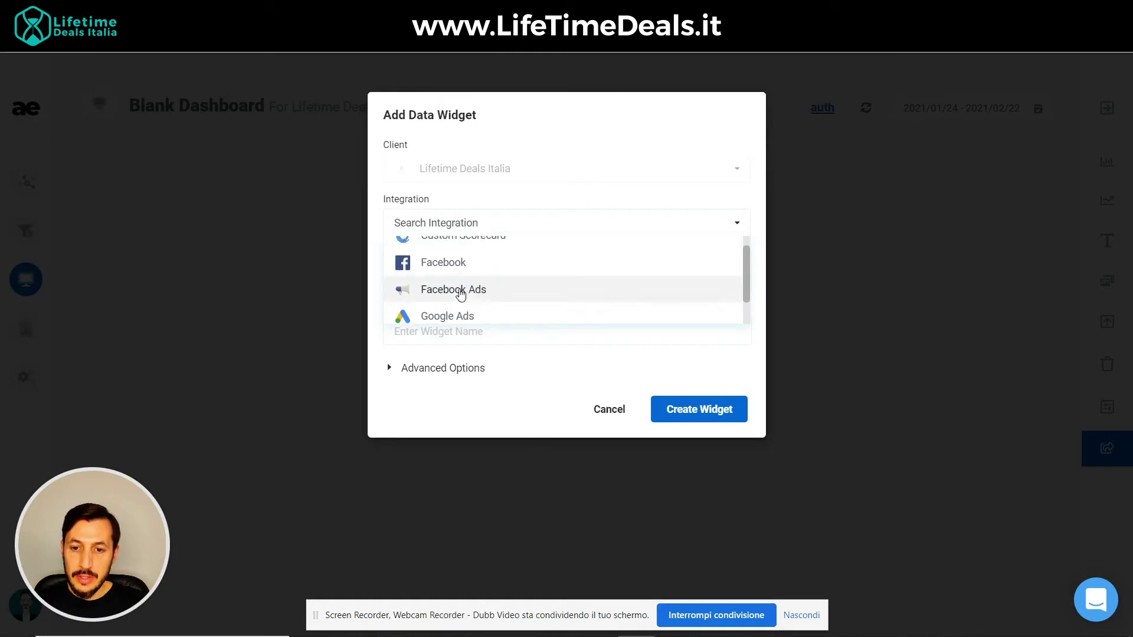
scroll(453, 271, down, 1)
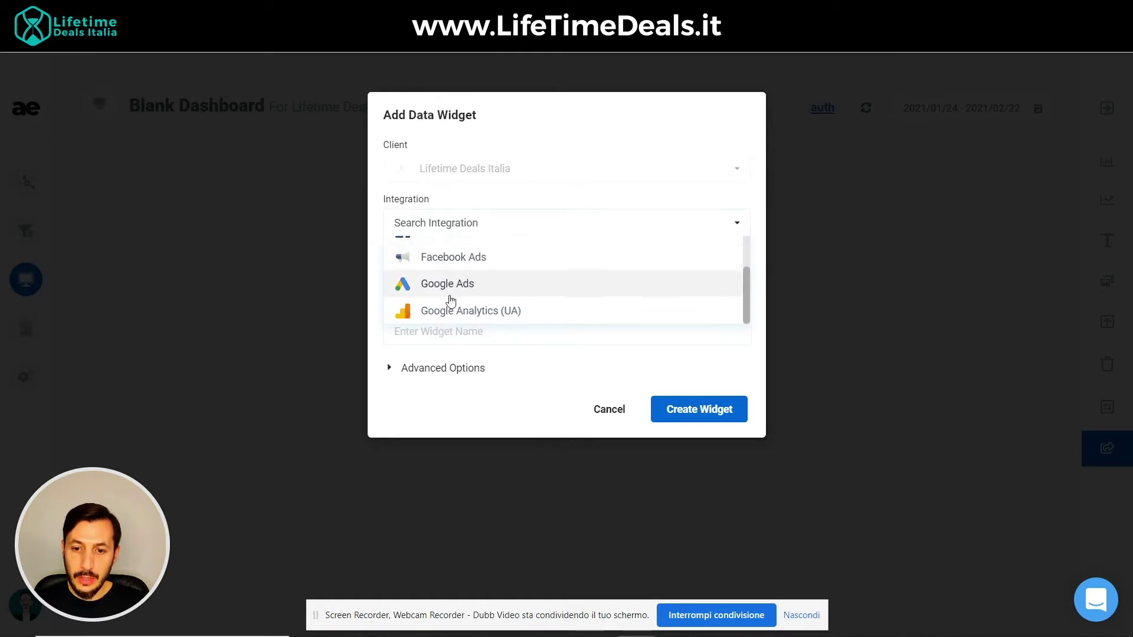
click(446, 311)
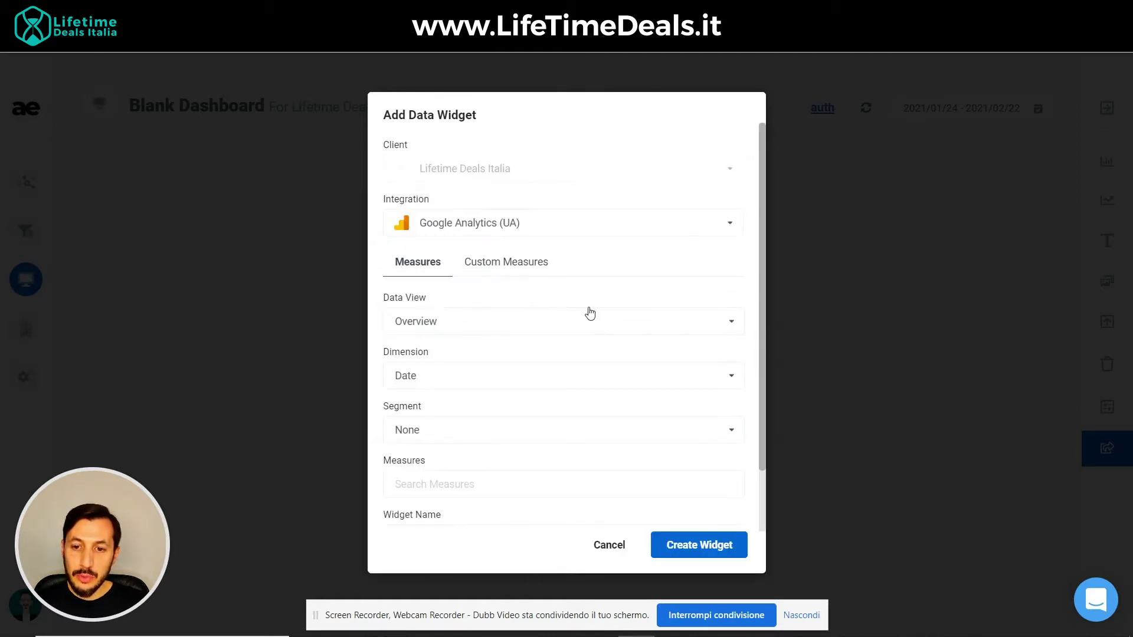
- Review the data view options for the widget and choose Overview
scroll(546, 354, down, 1)
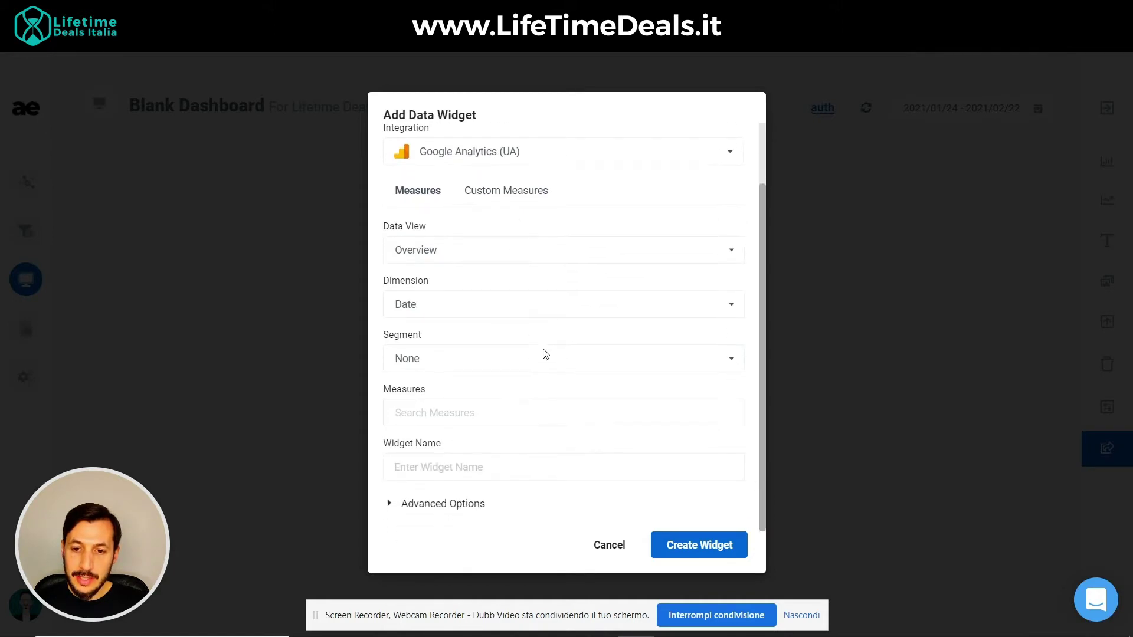
click(623, 249)
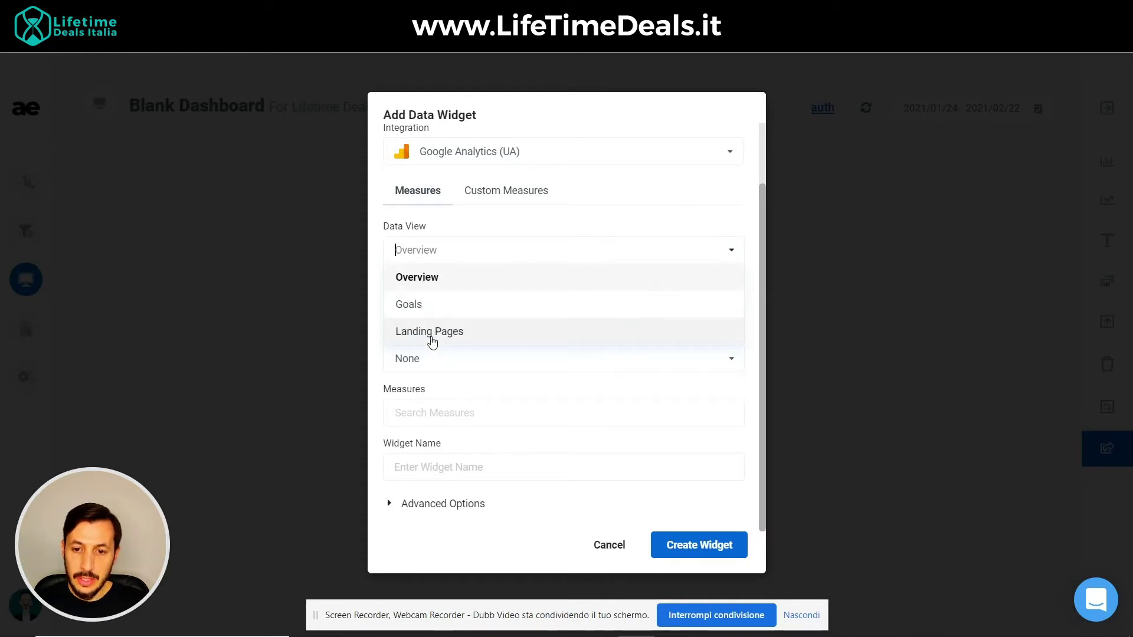
click(430, 275)
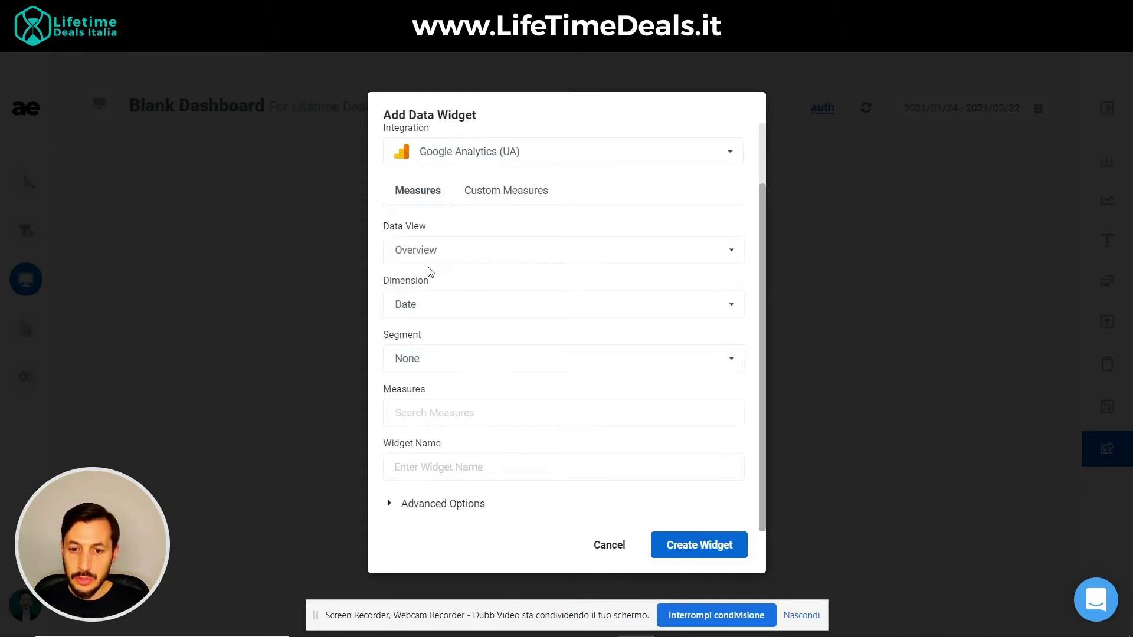
- Look through the dimensions available for the Google Analytics widget and close the list
click(447, 308)
scroll(445, 367, down, 5)
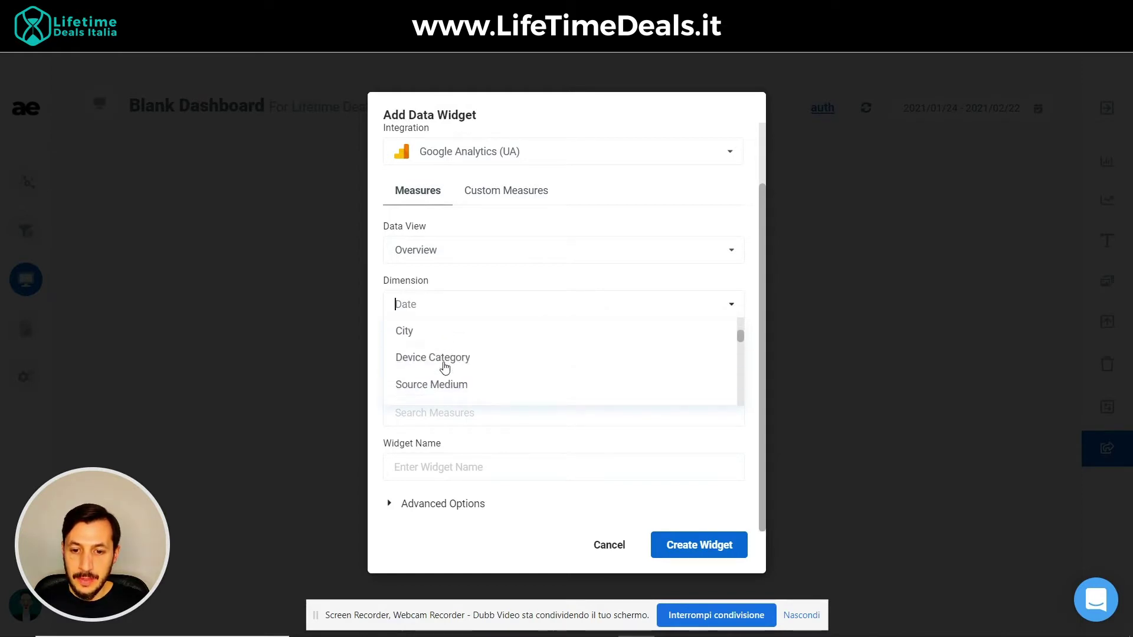
scroll(445, 367, down, 3)
scroll(445, 367, down, 5)
scroll(445, 367, down, 8)
scroll(445, 367, up, 15)
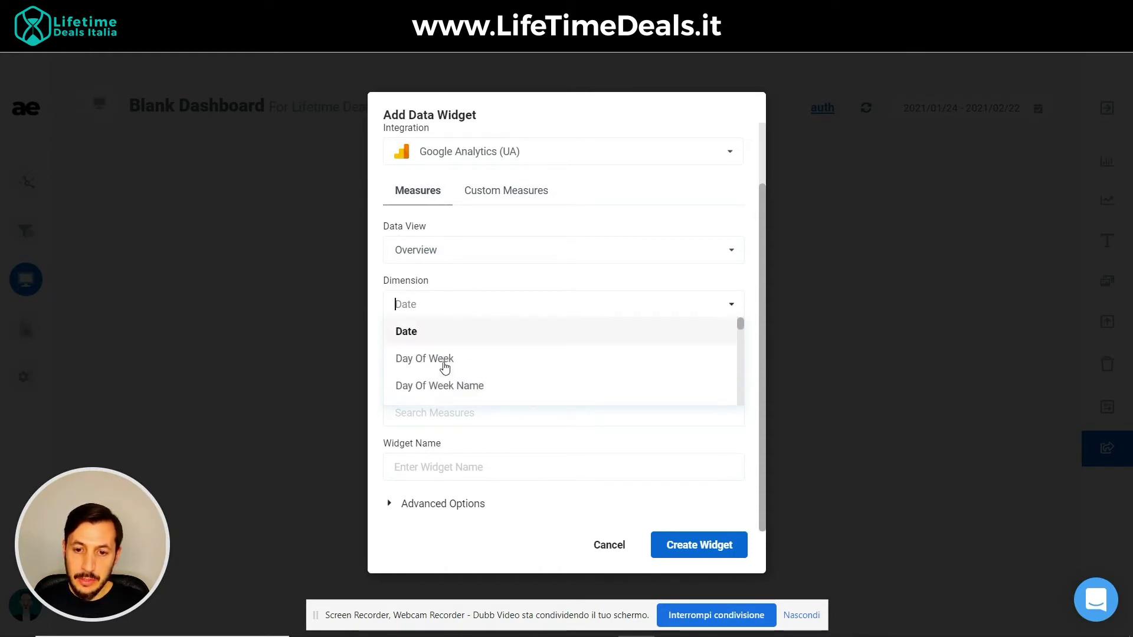
scroll(444, 367, up, 2)
click(397, 404)
scroll(512, 353, down, 2)
- Look through the segments available for the Google Analytics widget and close the list
click(512, 353)
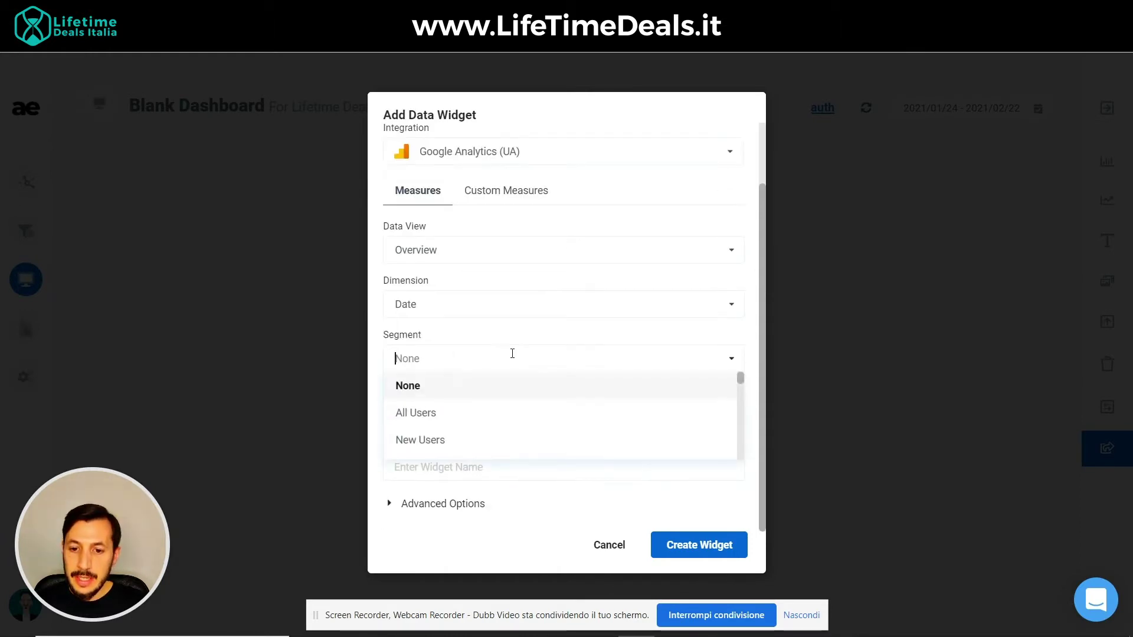
scroll(506, 411, down, 3)
scroll(506, 408, down, 5)
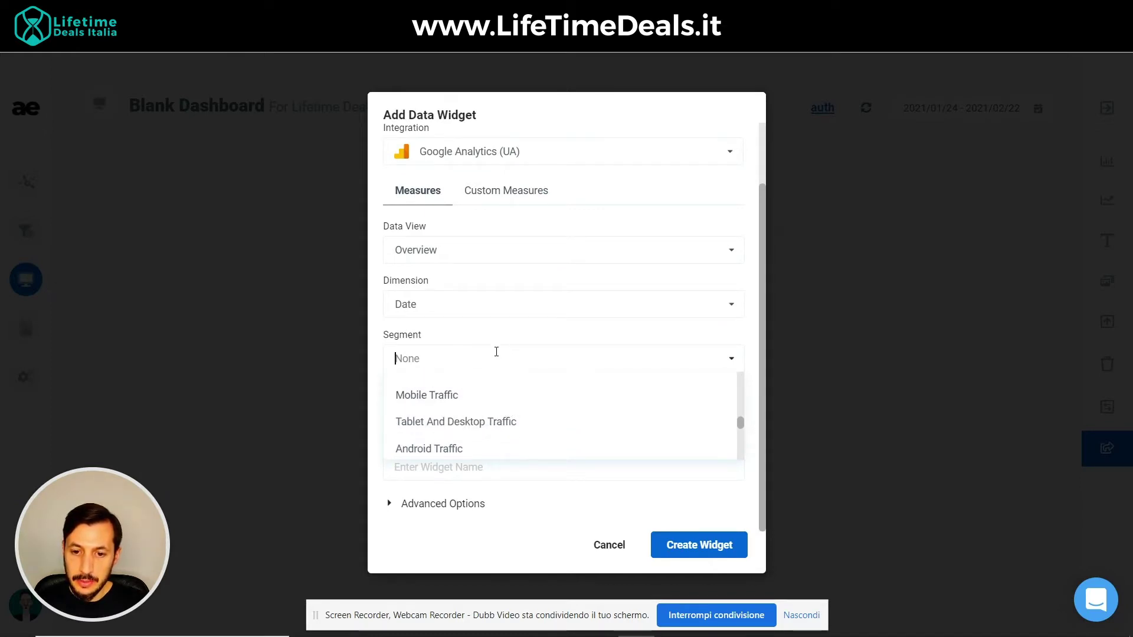
click(578, 333)
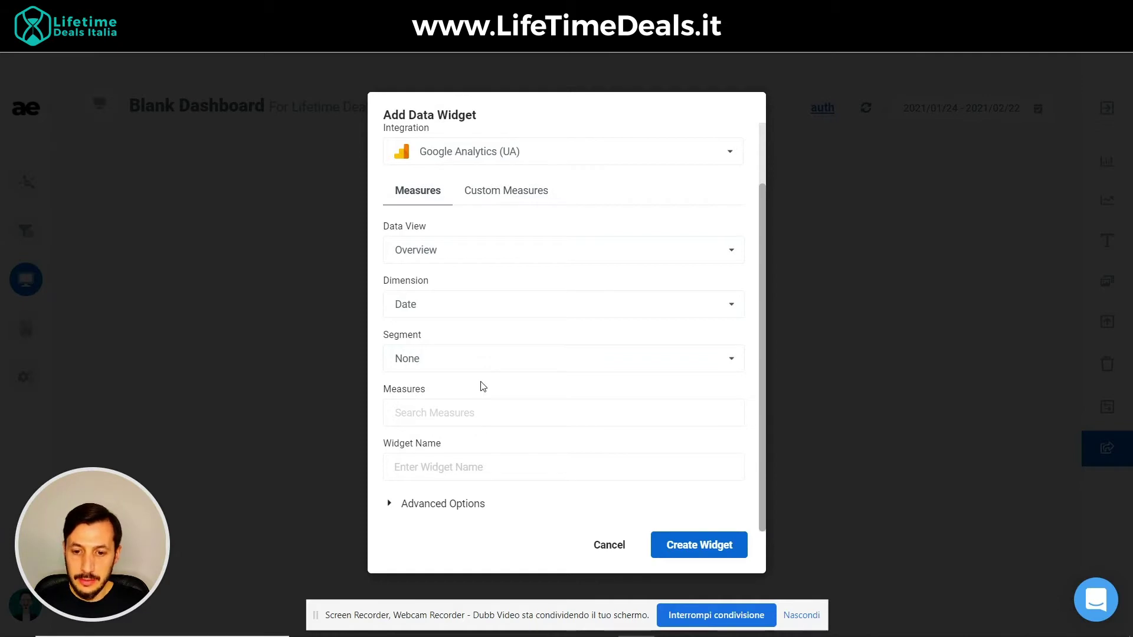
- Add the Users and Pages measures to the Google Analytics widget
click(438, 413)
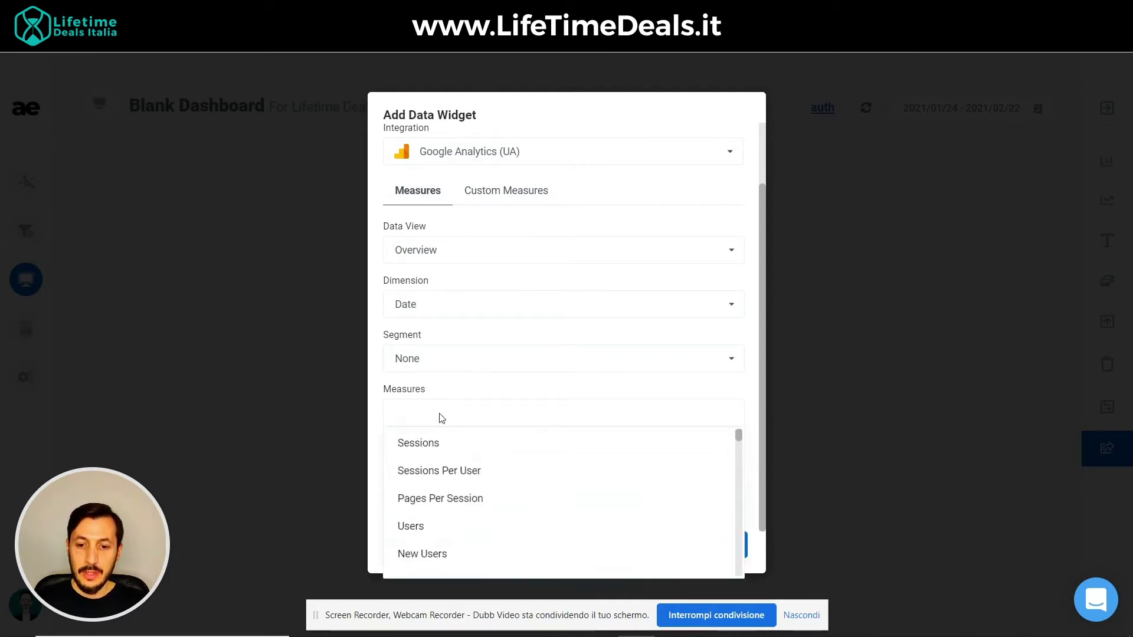
text(user)
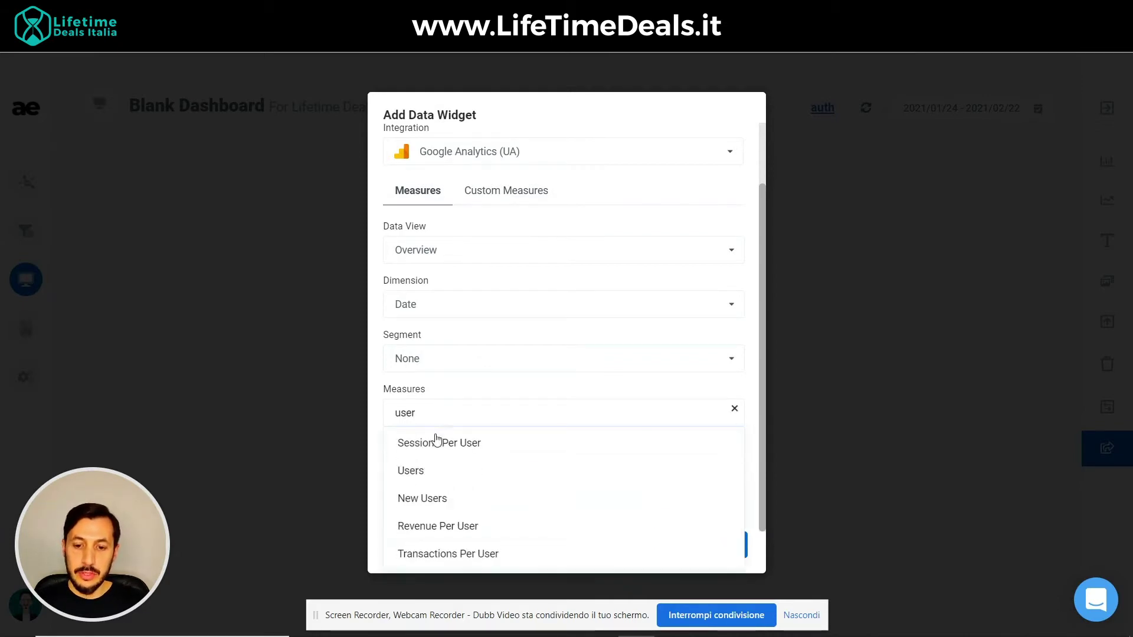
click(429, 466)
text(pa)
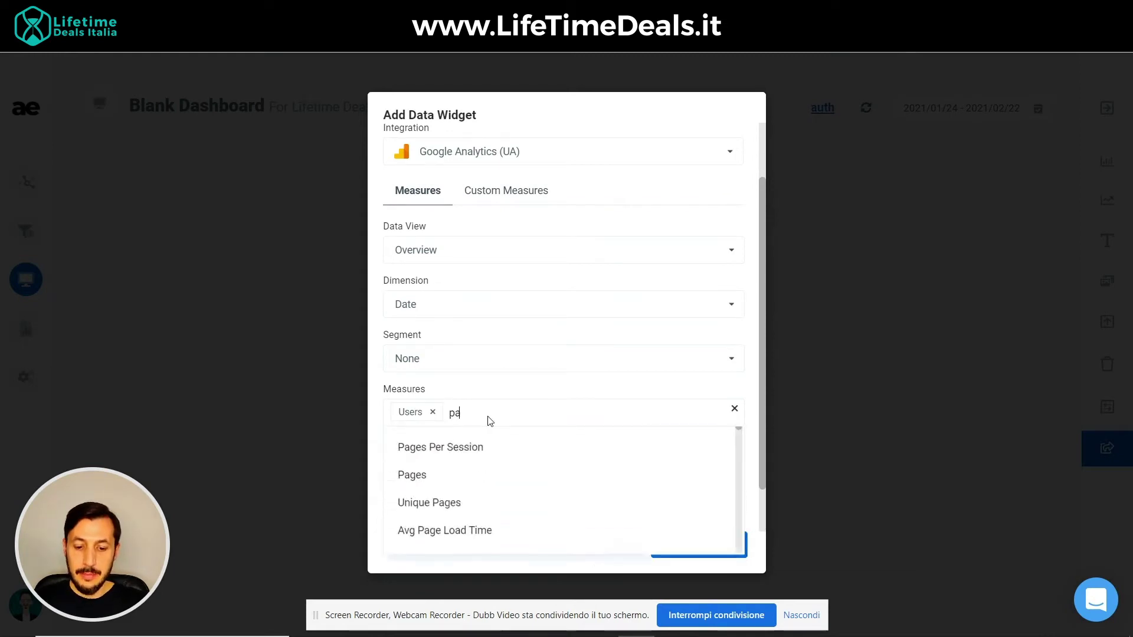
text(ges)
click(449, 469)
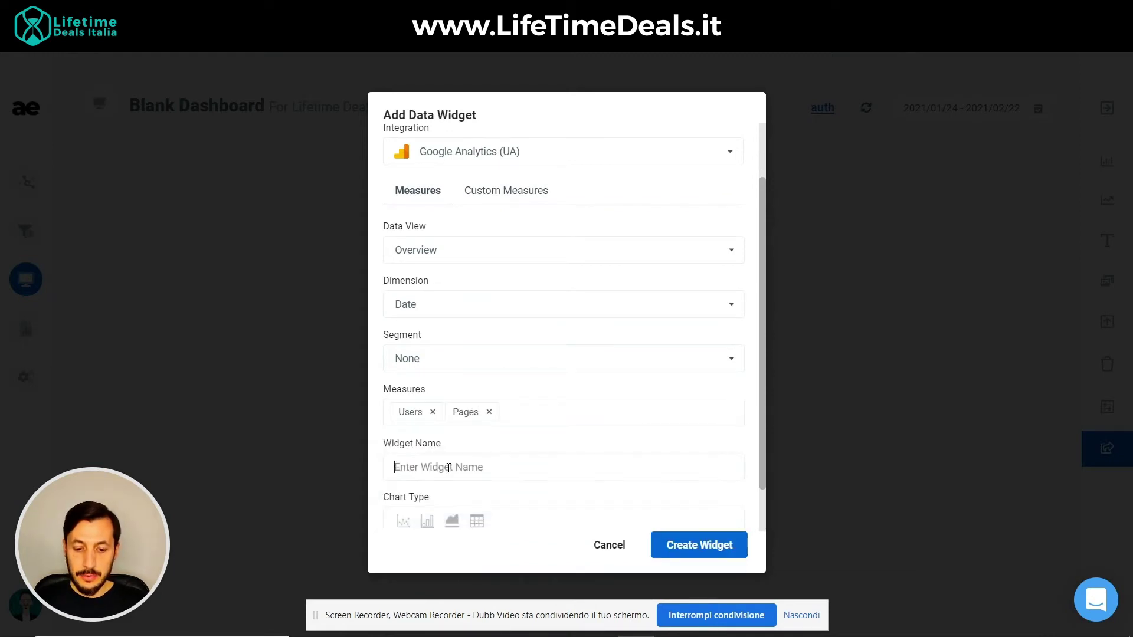
- Name the widget "Users & Pages" and set its chart type to a line chart
text(Users)
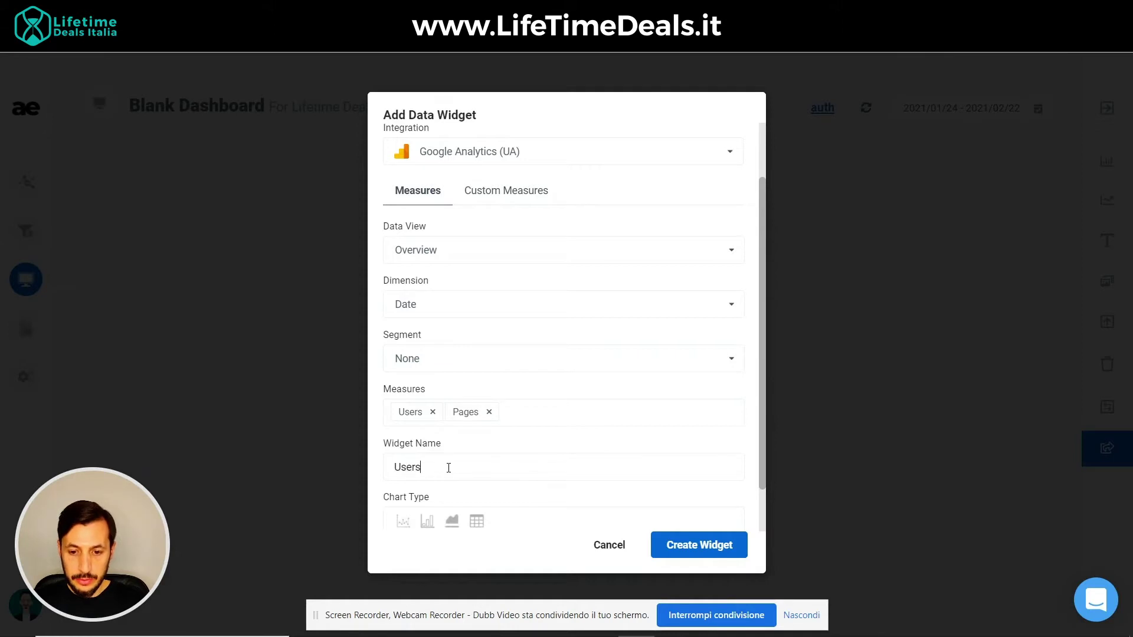
text( & Pages)
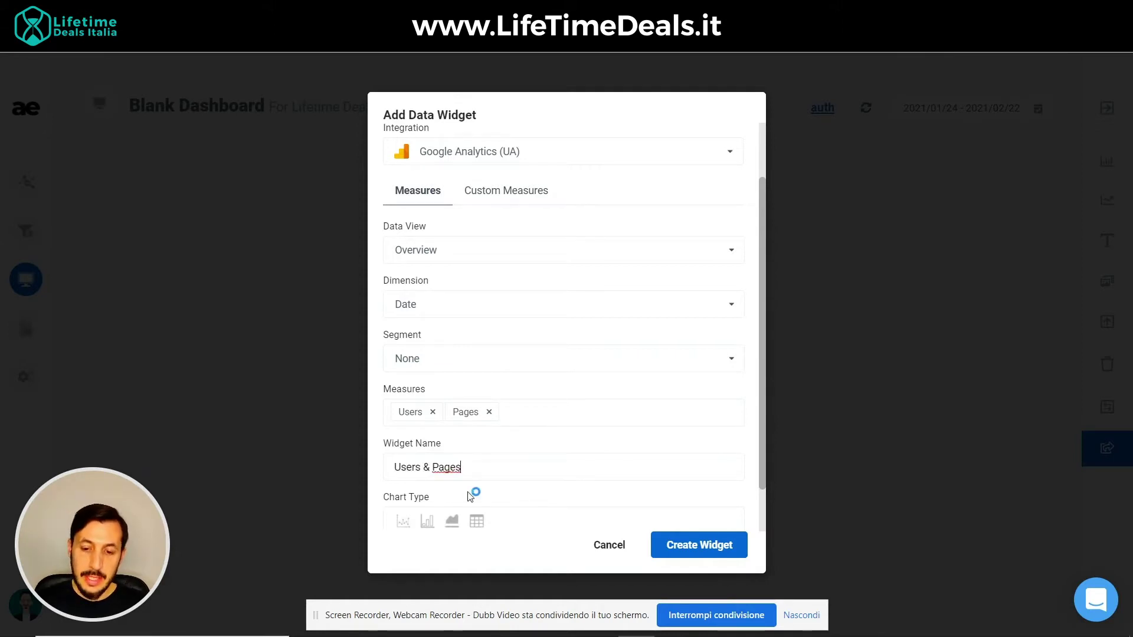
scroll(469, 496, down, 1)
click(404, 467)
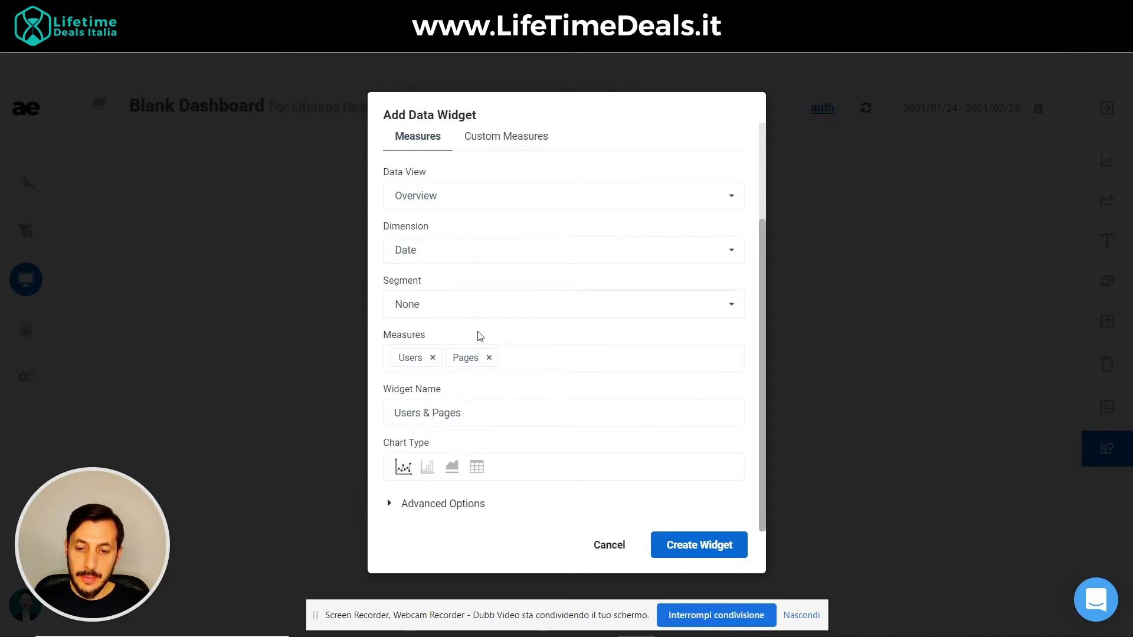
- Try the Score Chart with only the Users measure, and restore the Pages measure and the line chart
click(490, 359)
click(502, 468)
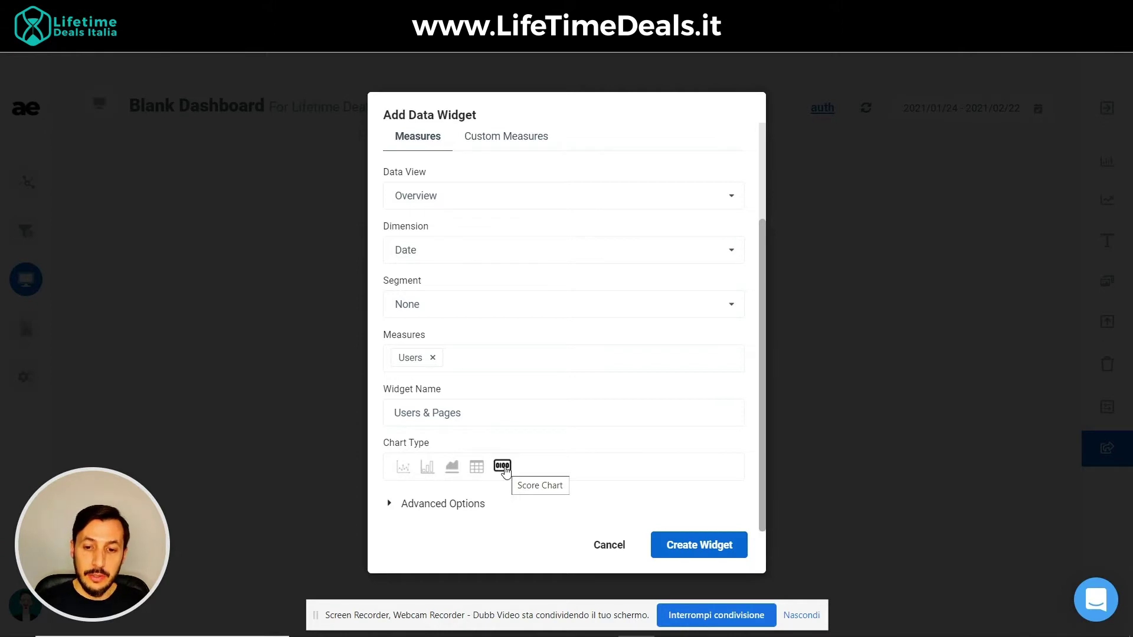
click(458, 351)
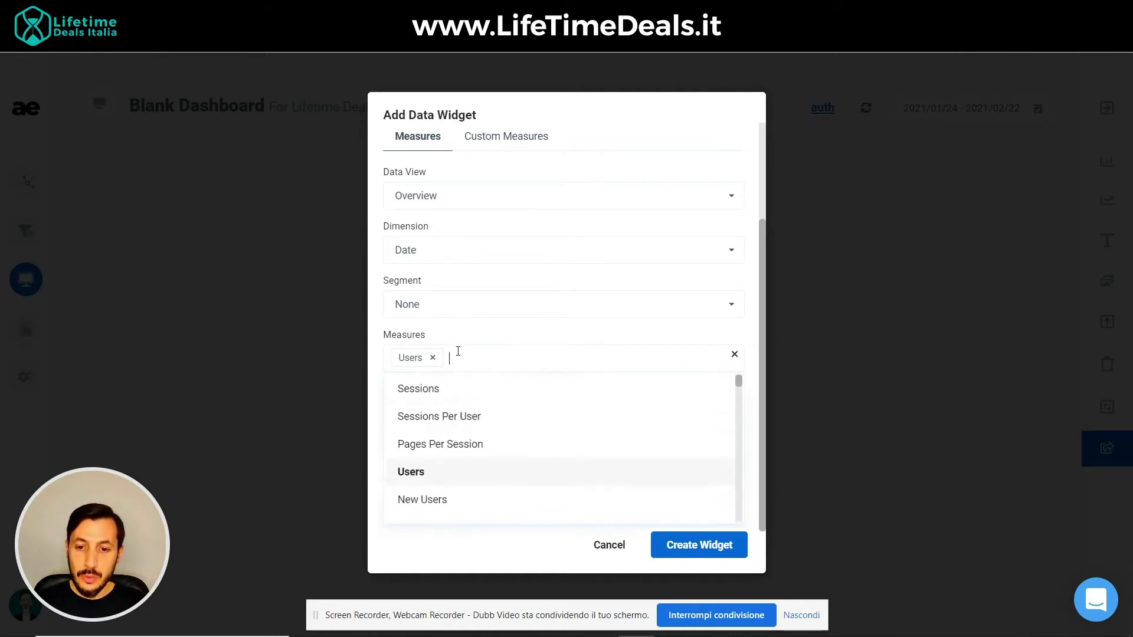
text(pages)
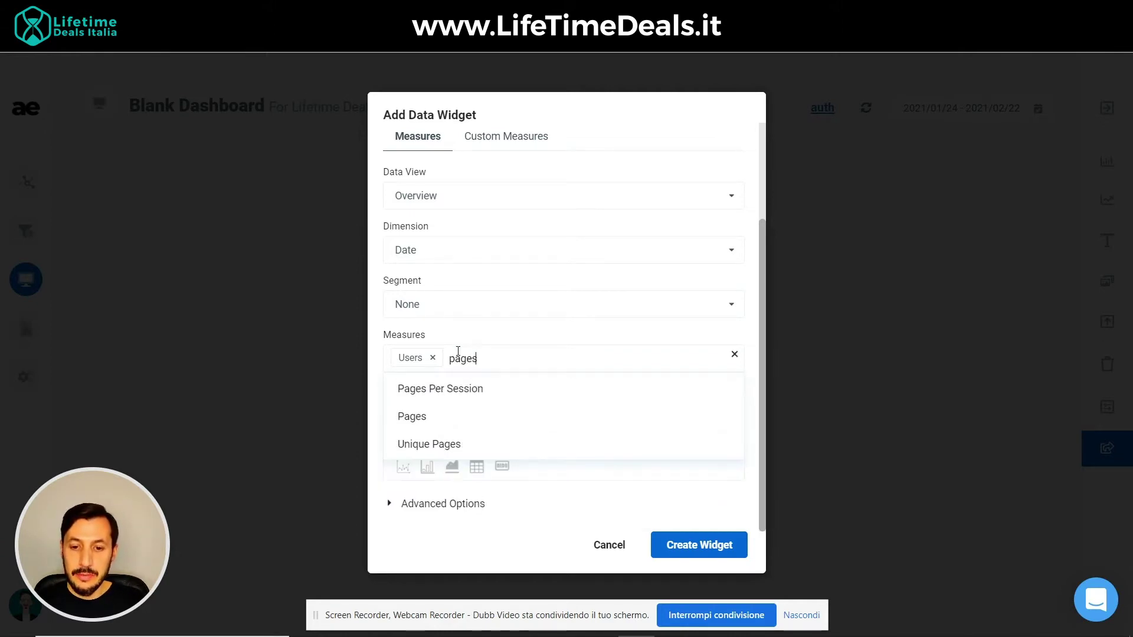
click(548, 416)
click(402, 467)
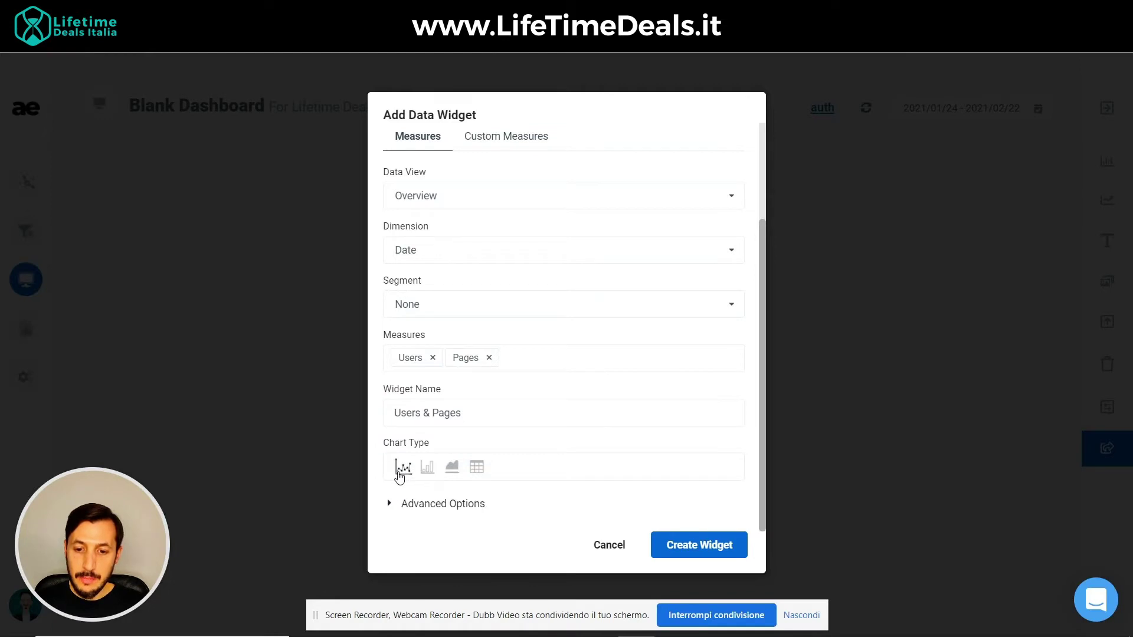
- Expand the advanced options and create the Users & Pages widget without enabling any of them
click(453, 508)
scroll(453, 511, down, 2)
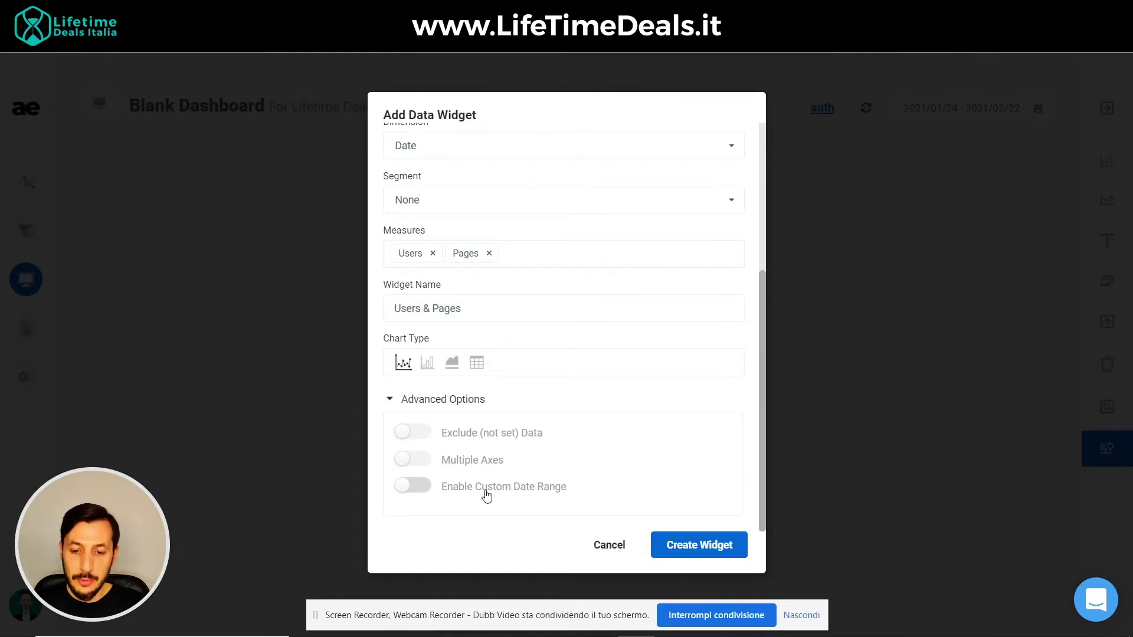
click(699, 545)
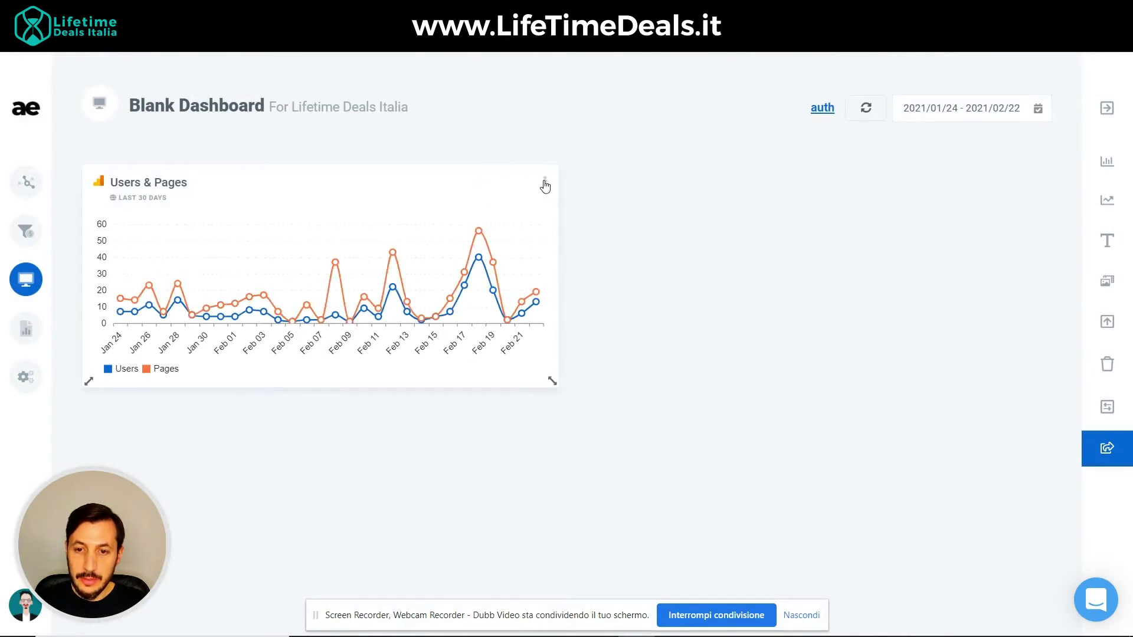
- Enable multiple axes for the Users & Pages chart and enlarge the widget to roughly two thirds of the dashboard's width
click(544, 185)
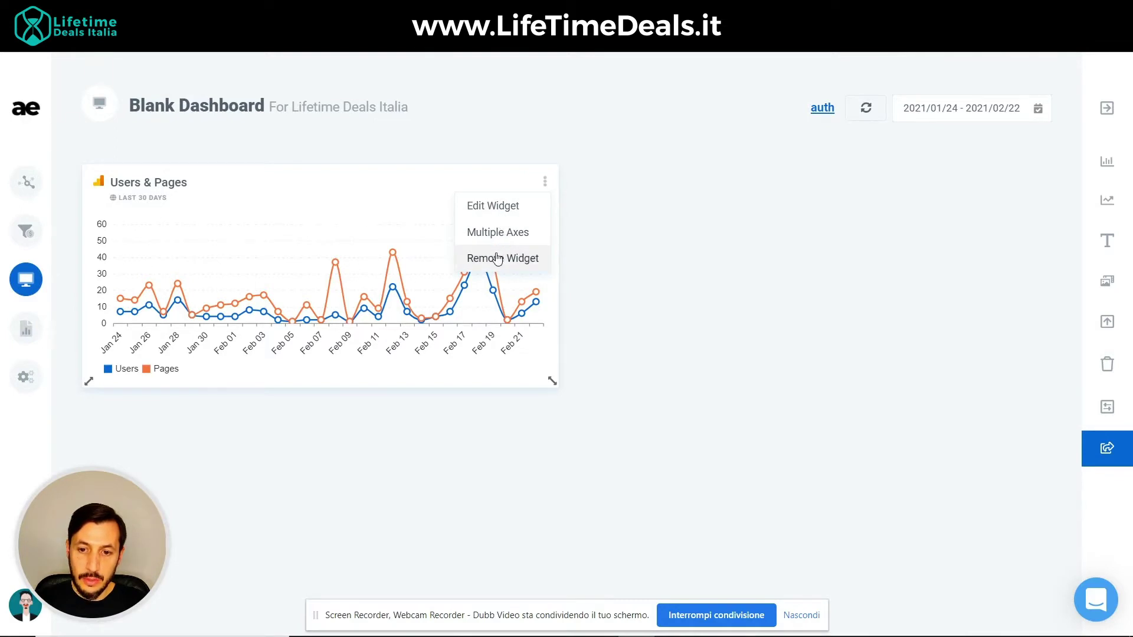
click(498, 233)
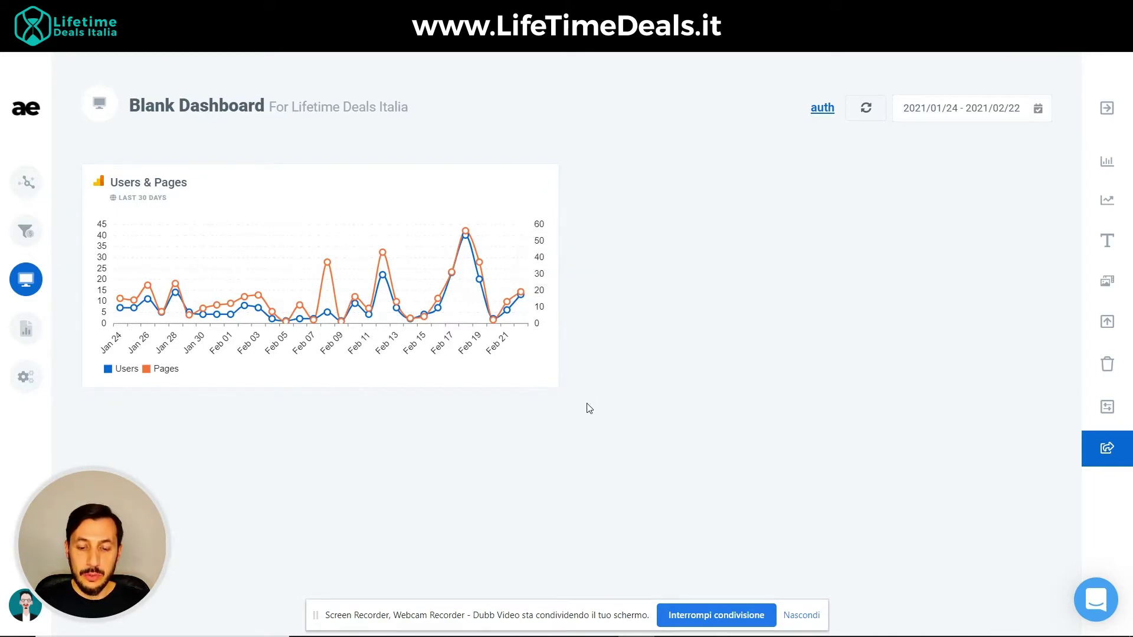
mouse_move(553, 381)
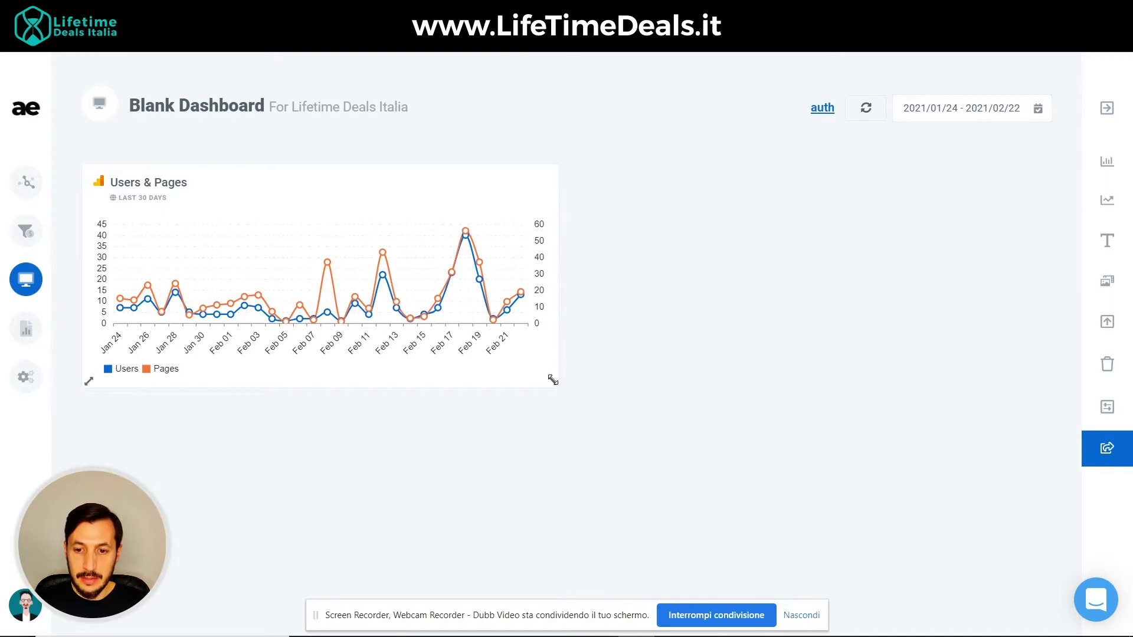
drag(553, 381, 728, 445)
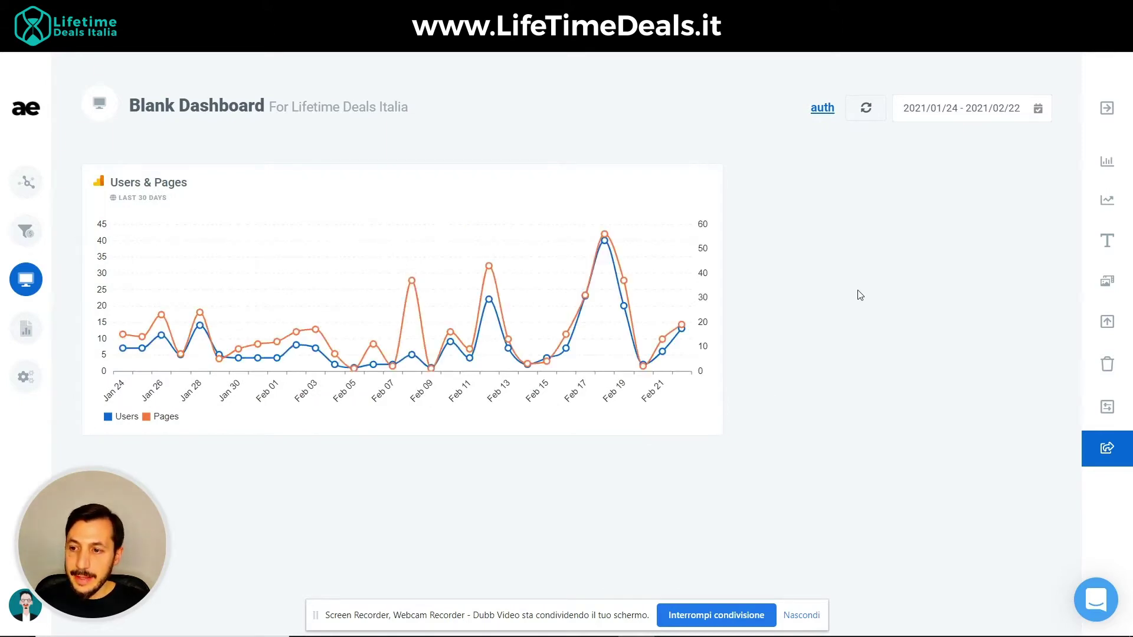
- Create a second data widget with only the Users measure as a Score Chart, with Show Comparison enabled
click(1114, 206)
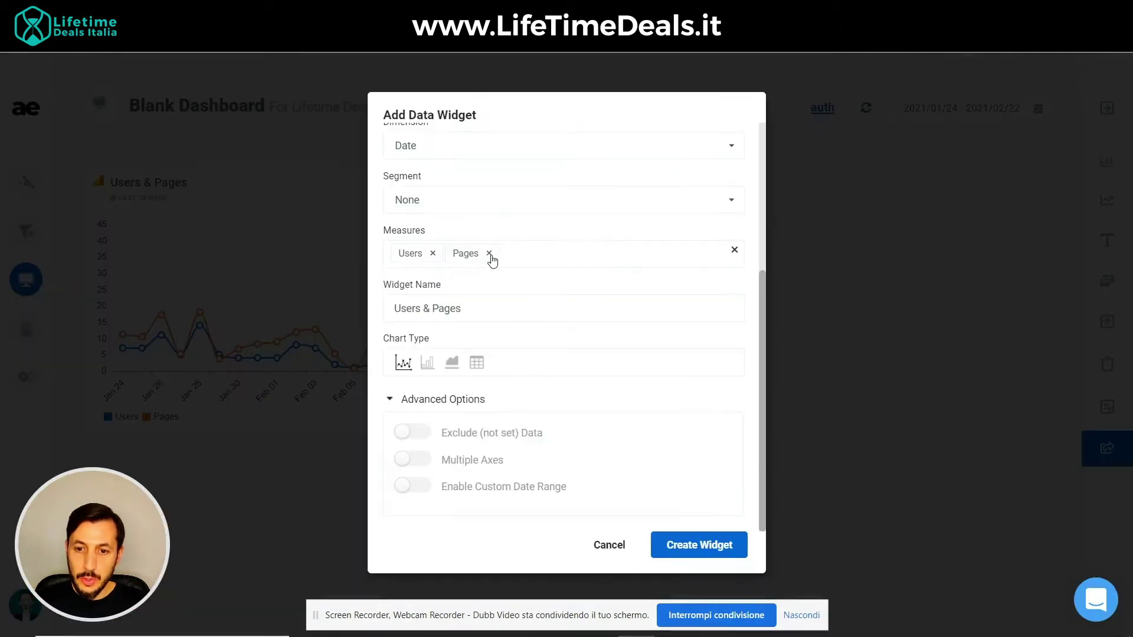
click(494, 258)
click(500, 363)
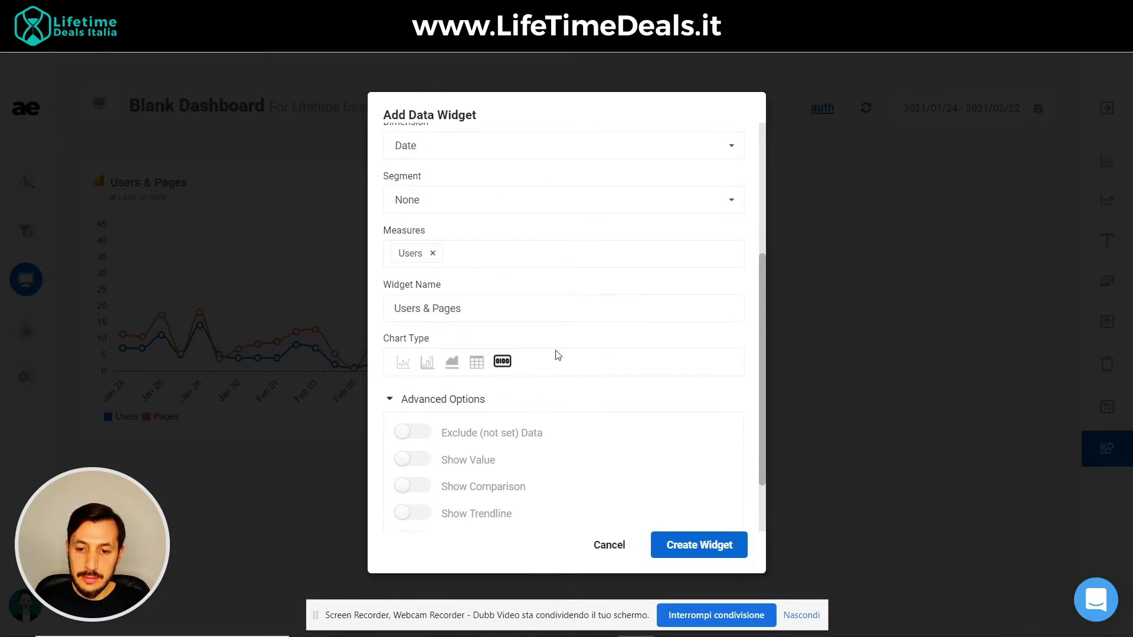
scroll(556, 356, up, 3)
scroll(557, 355, down, 5)
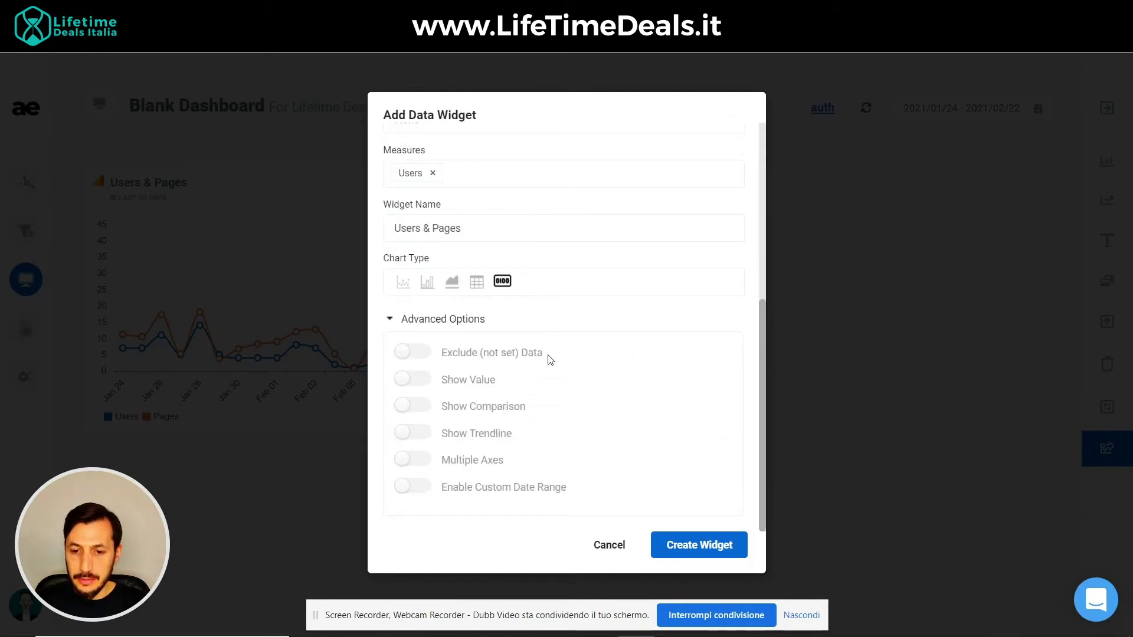
click(418, 406)
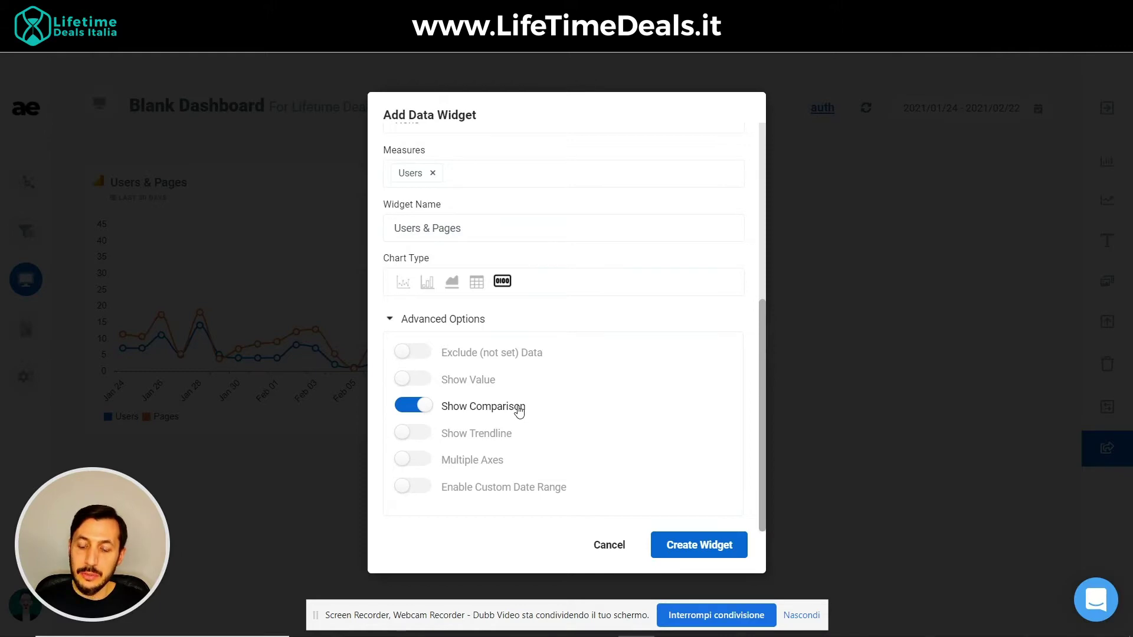
click(681, 552)
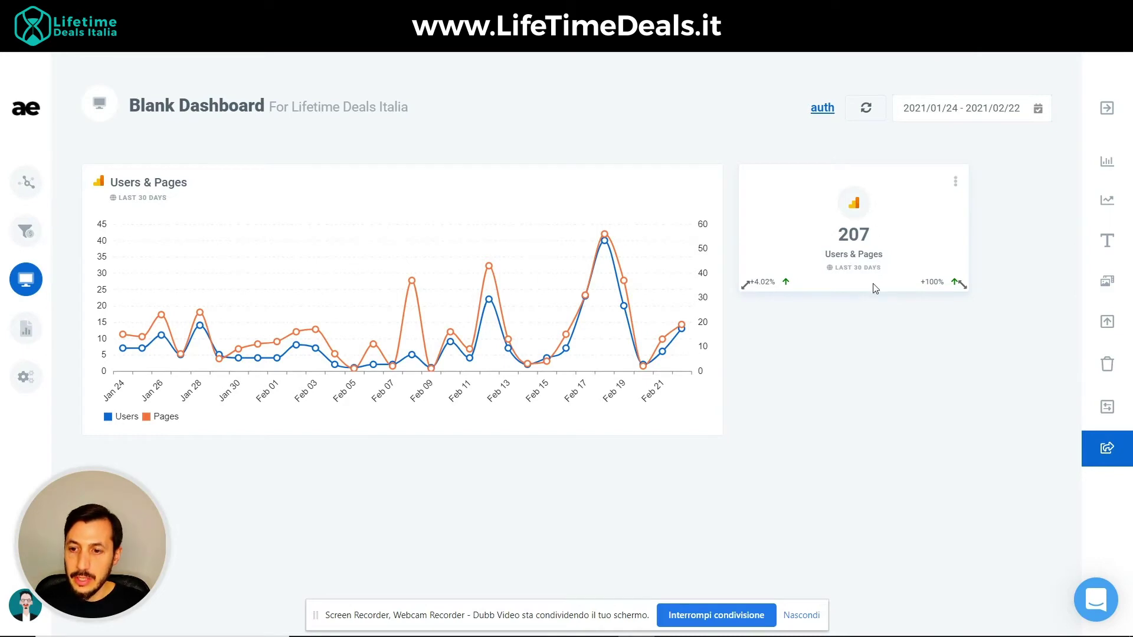
- Rename the score widget to "Users" and save it
mouse_move(830, 233)
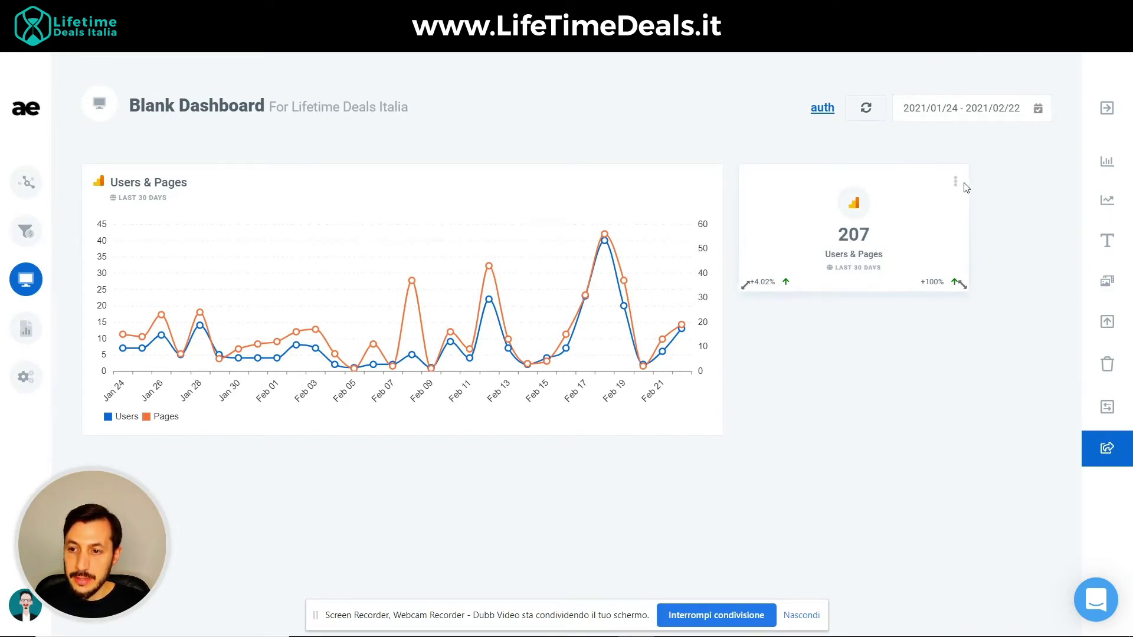
click(956, 184)
click(906, 207)
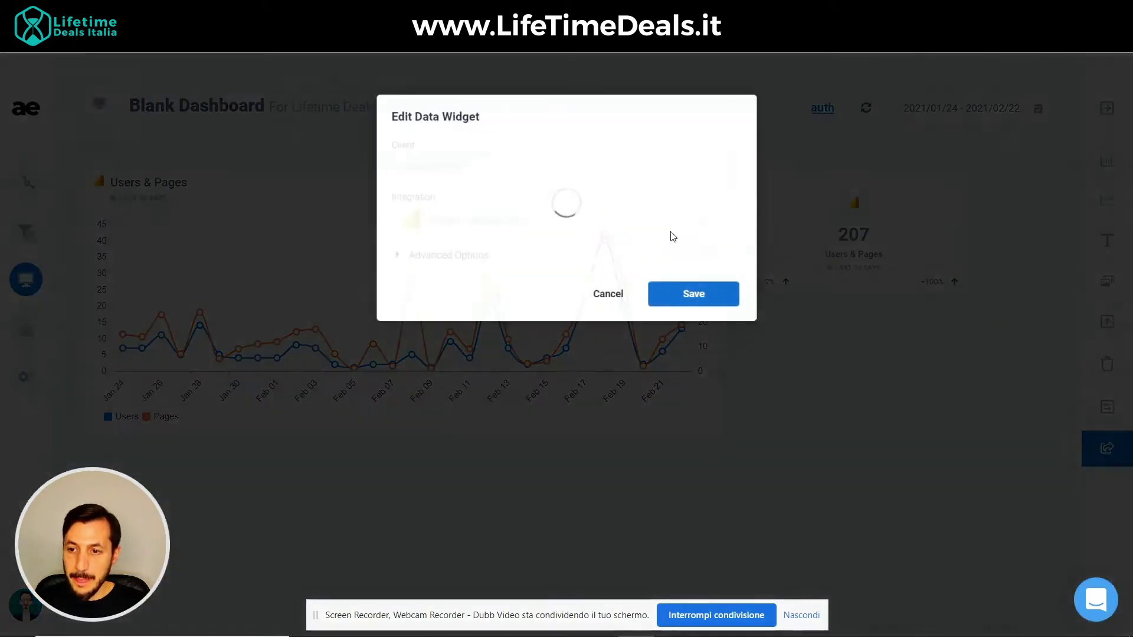
drag(423, 265, 498, 269)
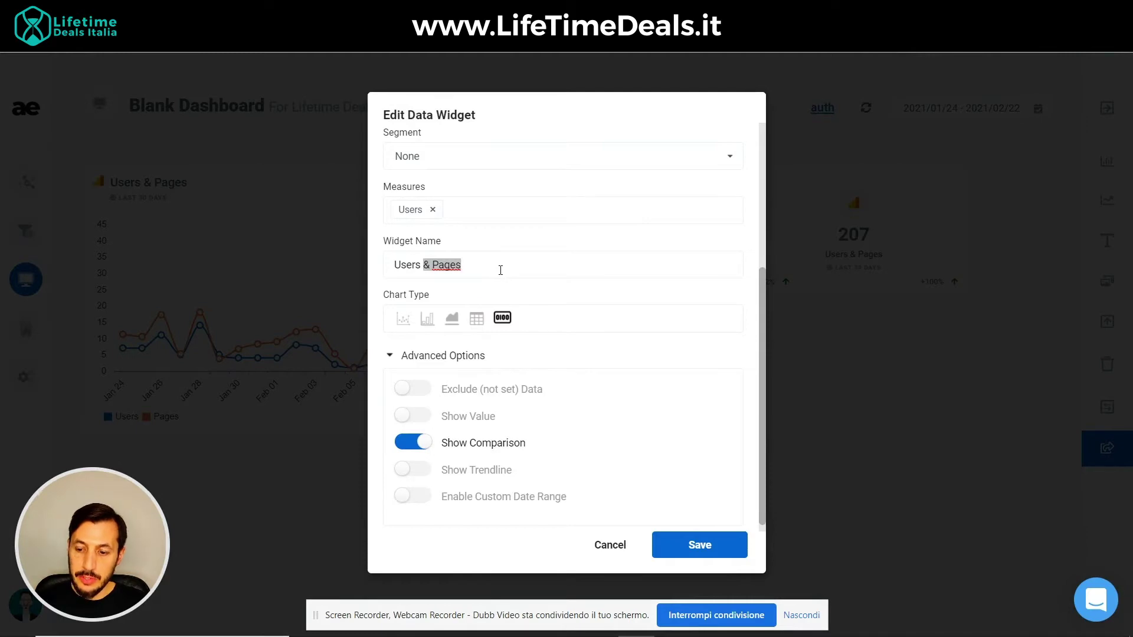
key(BackSpace)
click(713, 543)
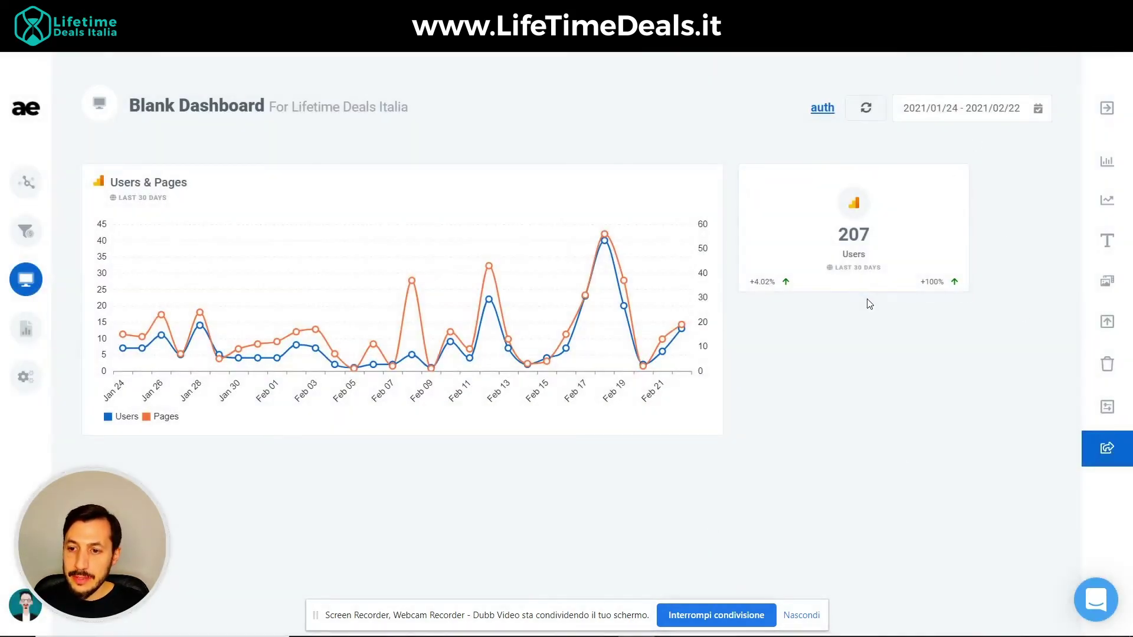
- Set the dashboard's date range to 2021/02/15 - 2021/02/21 and apply it
mouse_move(761, 281)
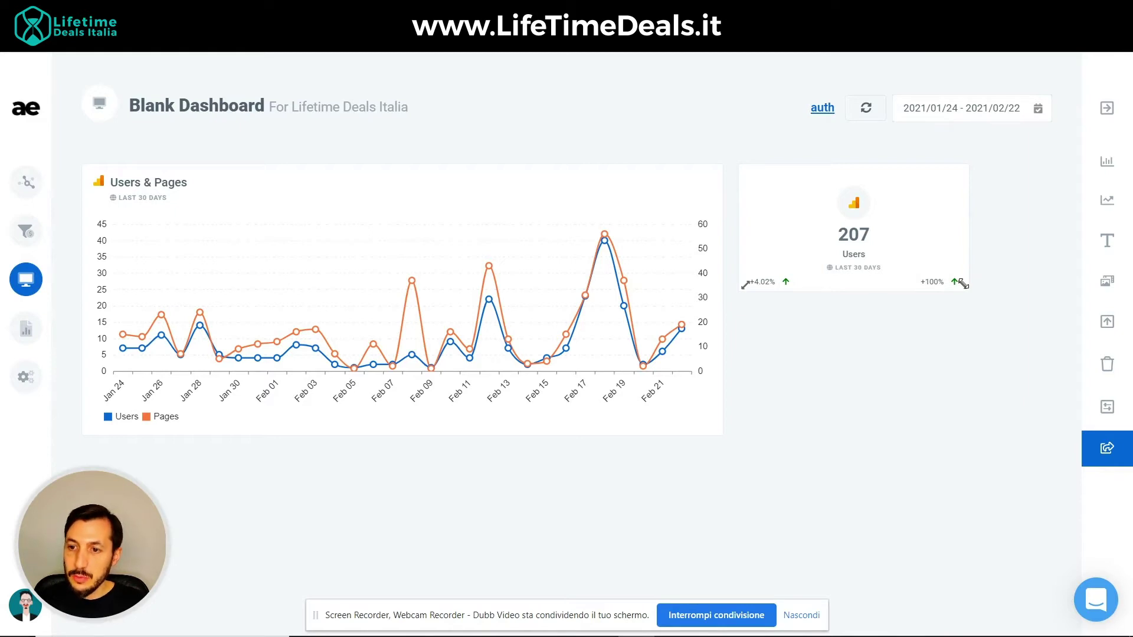
click(944, 111)
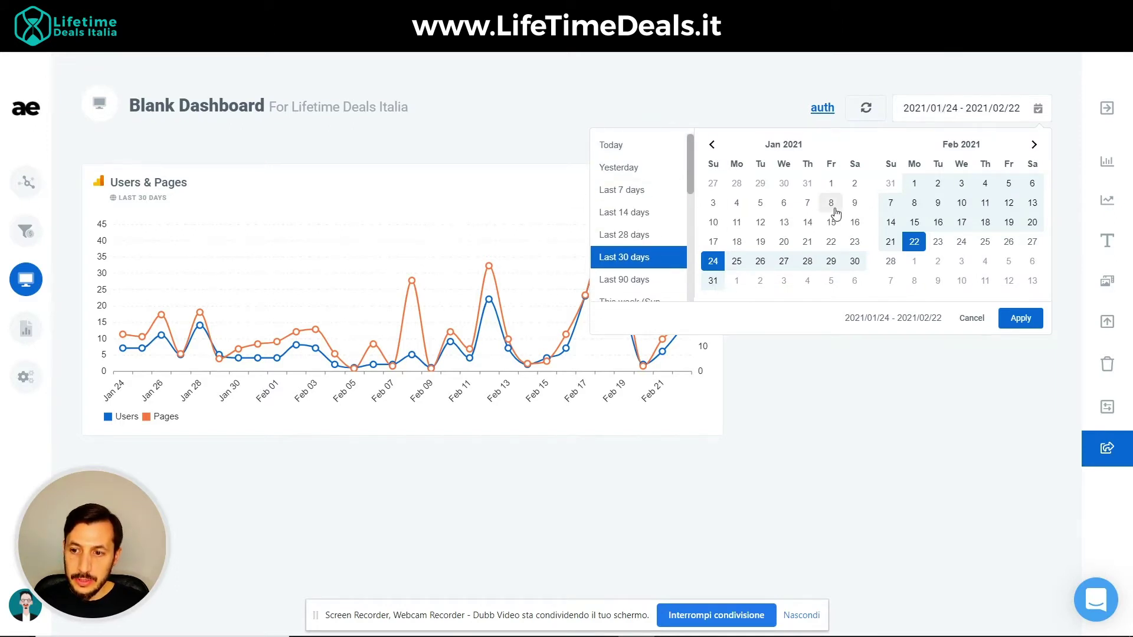
click(914, 223)
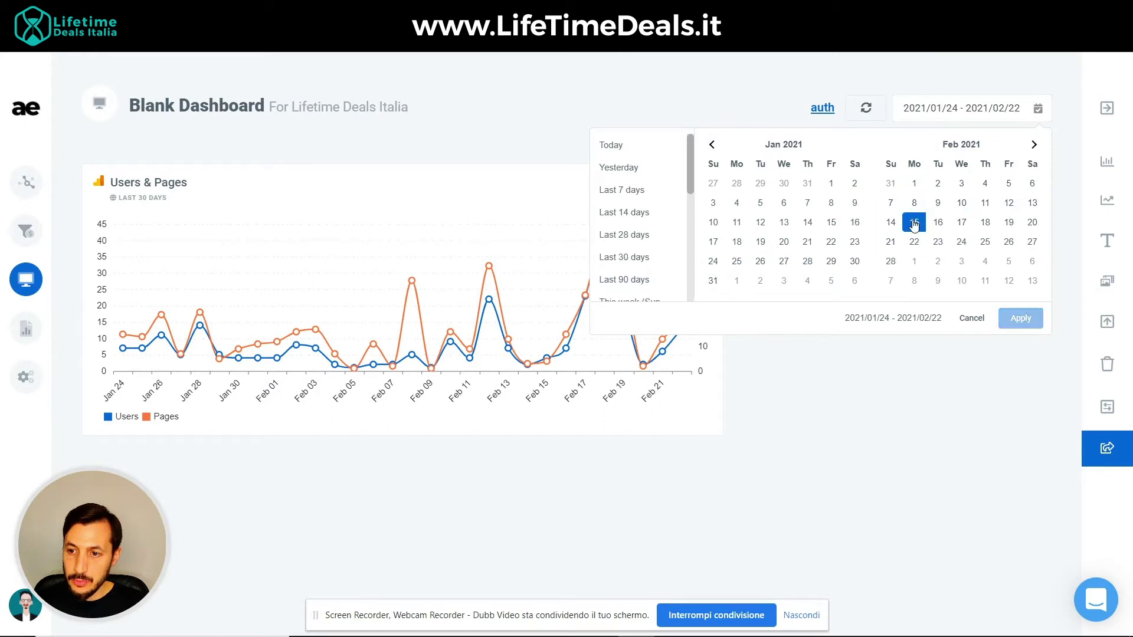
click(893, 244)
click(1021, 318)
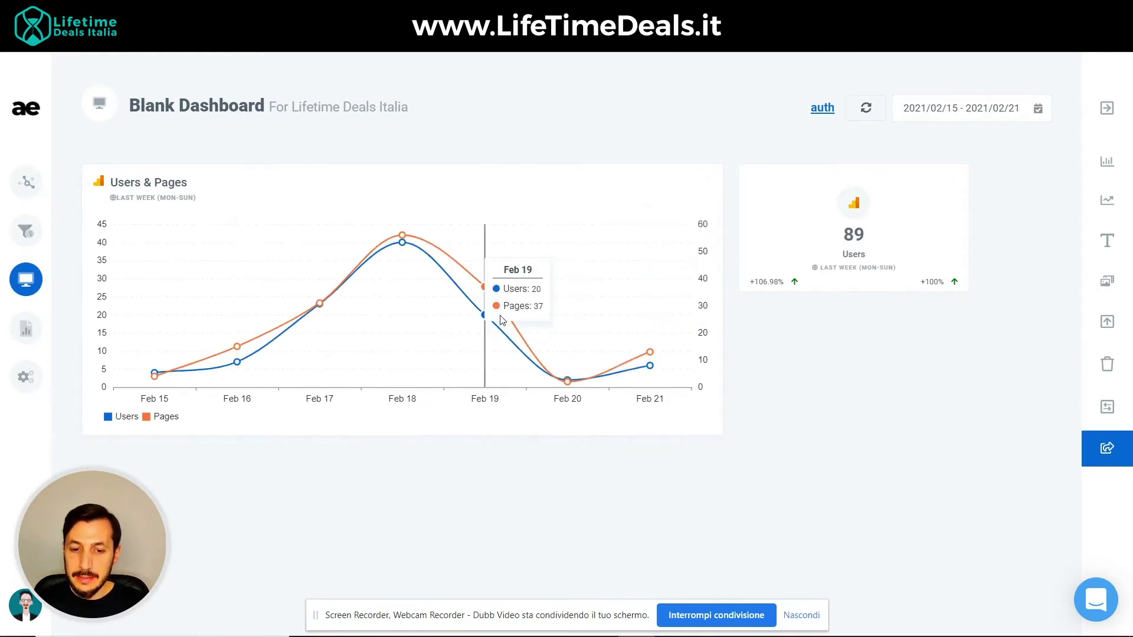
- Start another data widget and set its integration to Facebook Ads
mouse_move(771, 259)
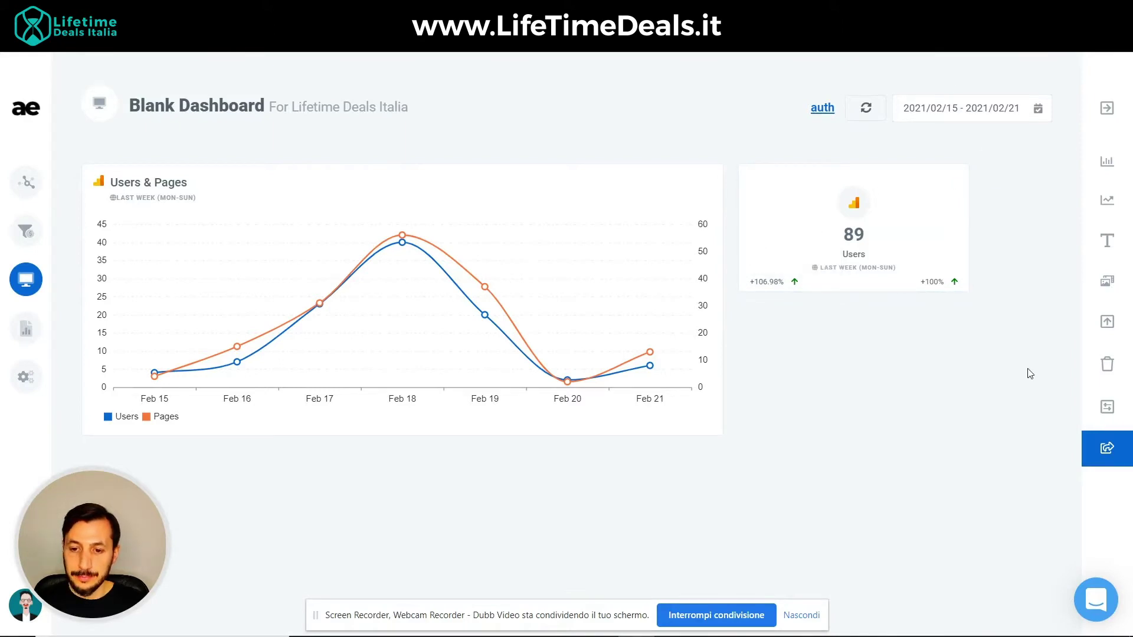
click(1112, 169)
scroll(638, 234, up, 10)
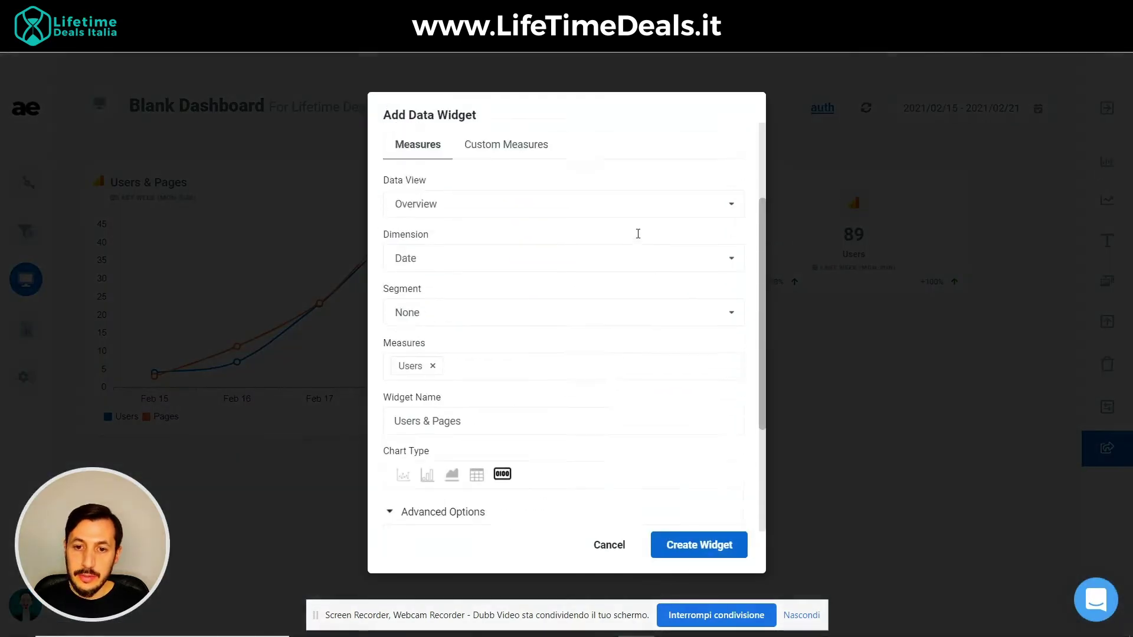
click(501, 214)
scroll(481, 263, down, 1)
scroll(483, 261, up, 1)
click(478, 239)
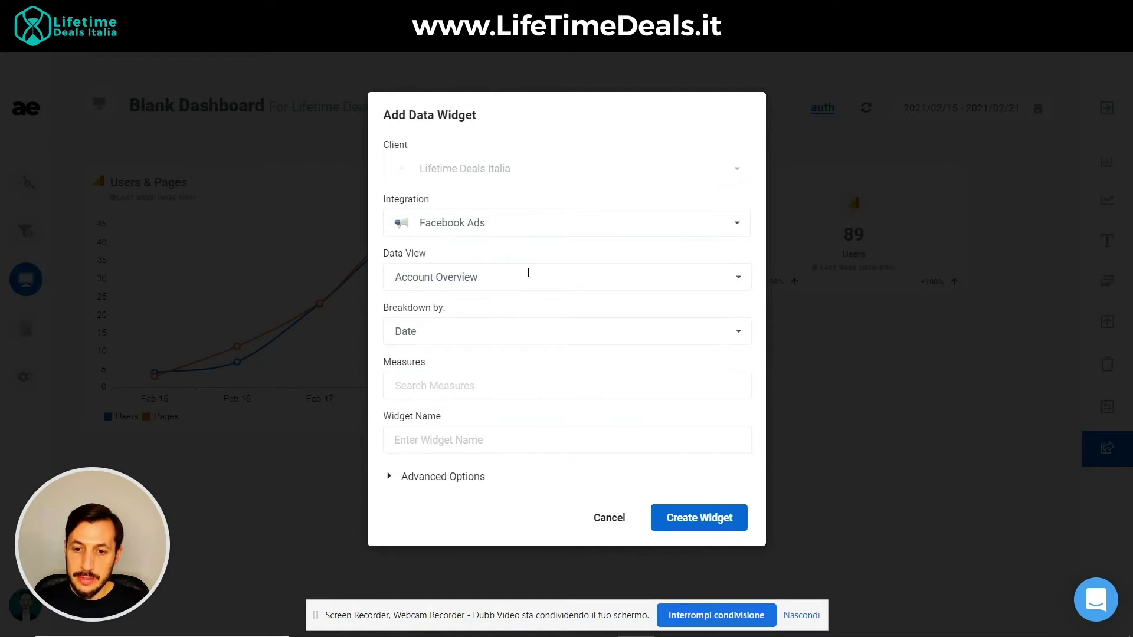
- Set the Facebook Ads widget's data view to Account Overview and keep the breakdown by Date
click(529, 272)
scroll(445, 351, down, 2)
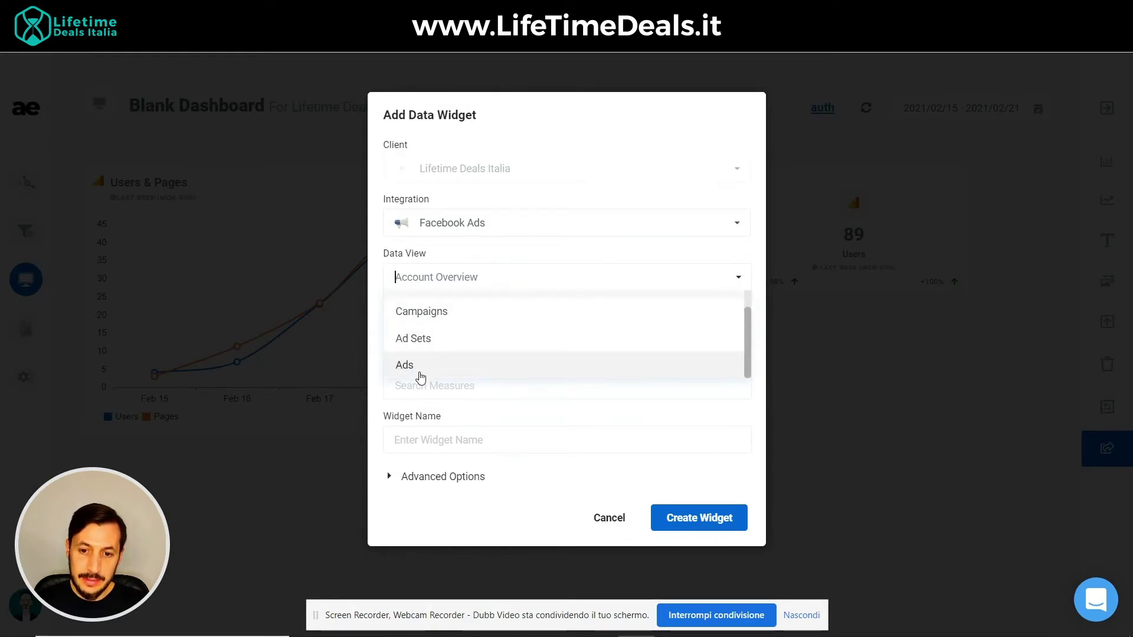
scroll(448, 334, up, 1)
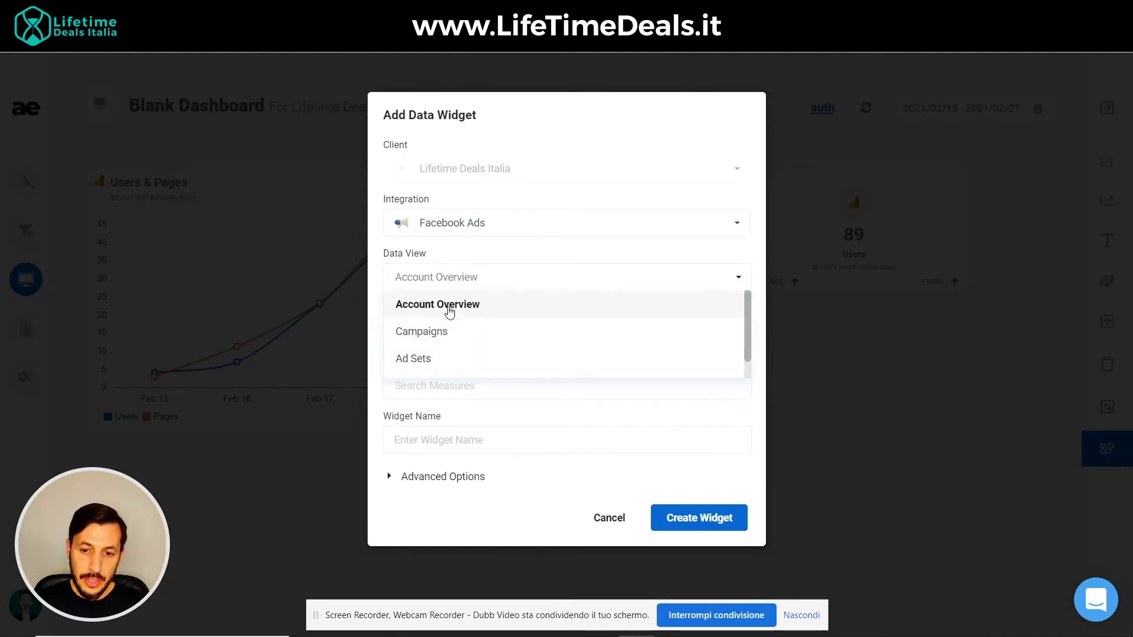
click(449, 306)
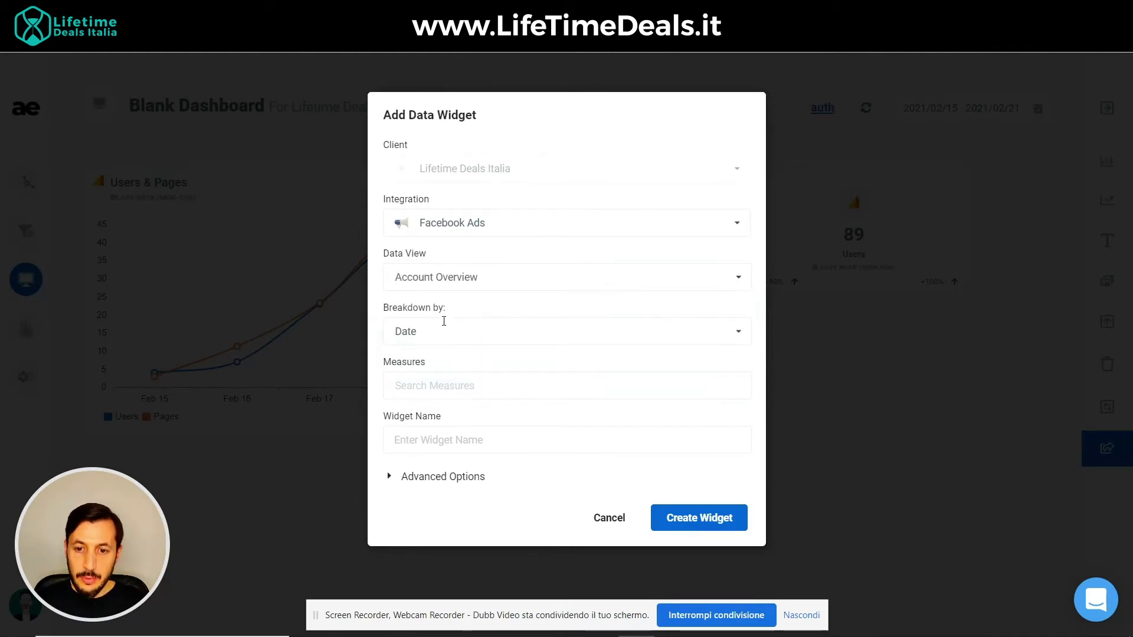
click(443, 330)
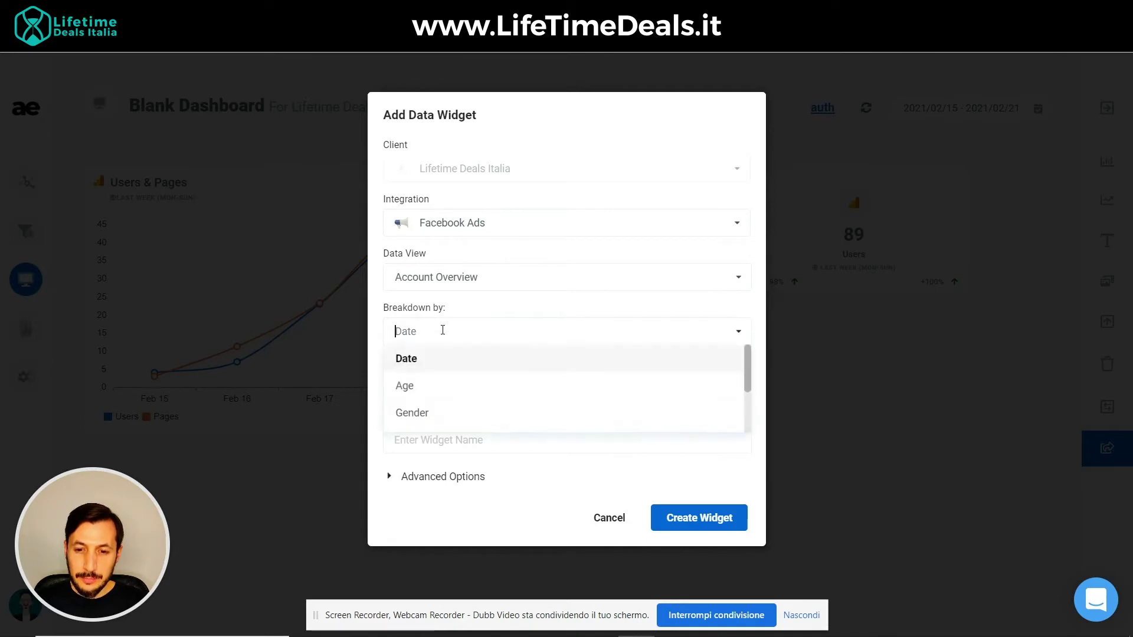
scroll(456, 396, down, 3)
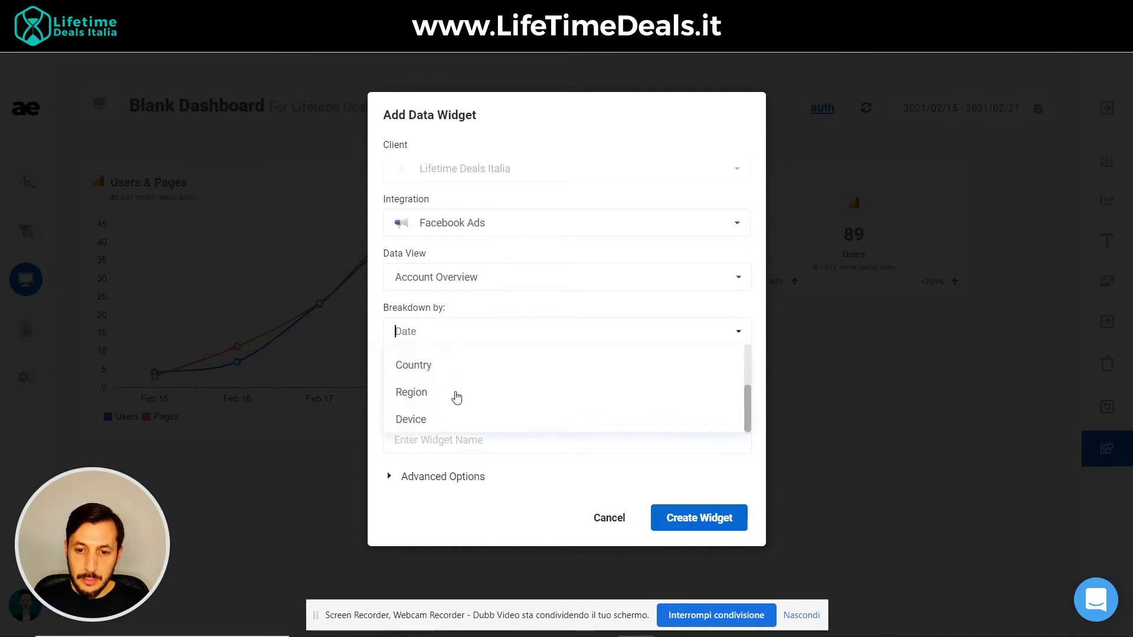
scroll(486, 377, up, 3)
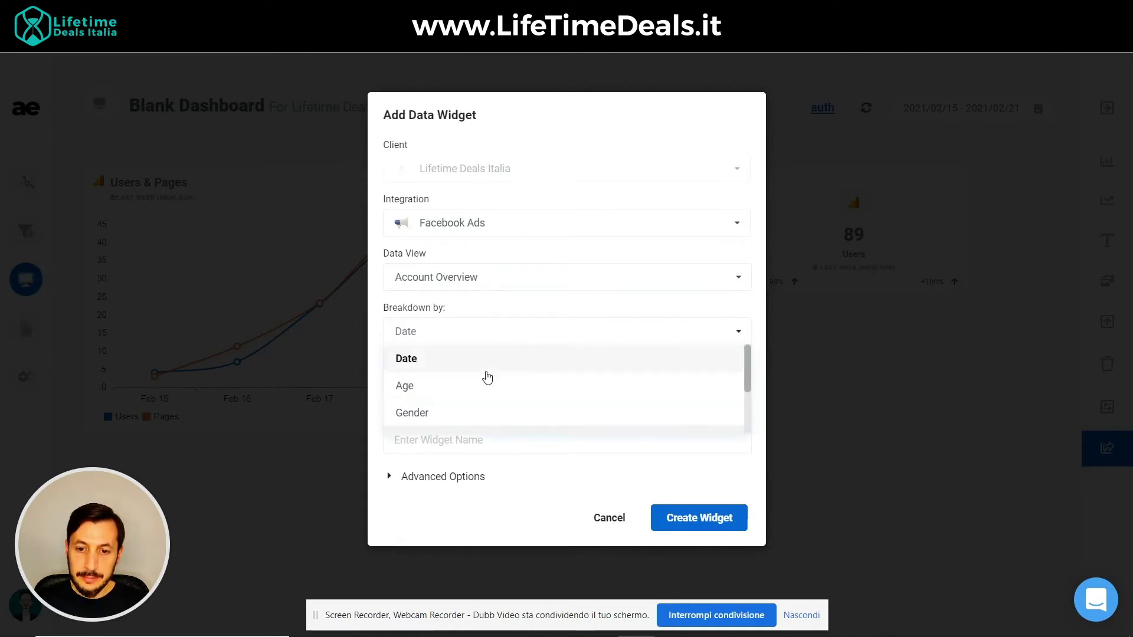
click(476, 302)
- Add the measures Total Spend, Total Impressions, Total Reach and All Clicks to the Facebook Ads widget
click(441, 385)
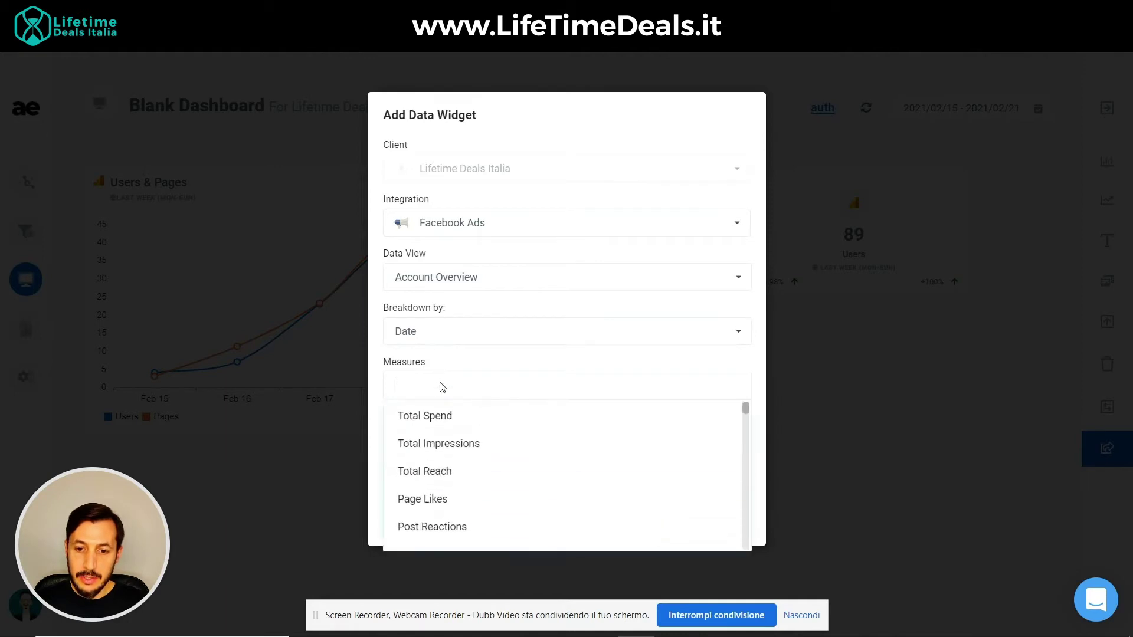
click(444, 416)
click(505, 385)
click(454, 449)
click(604, 389)
click(445, 472)
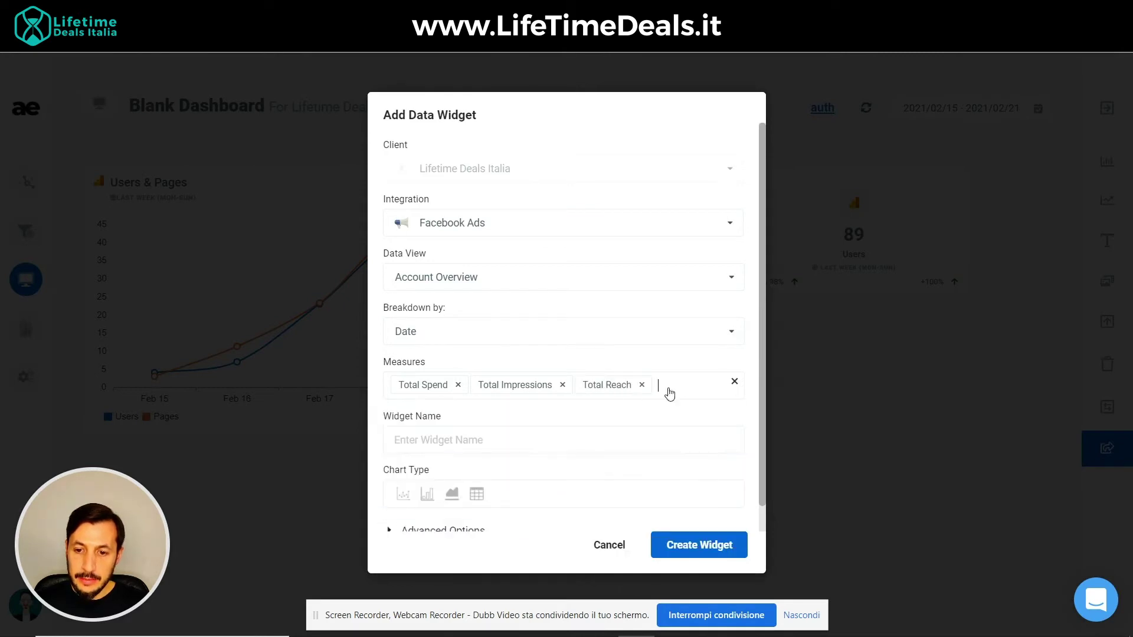
click(679, 387)
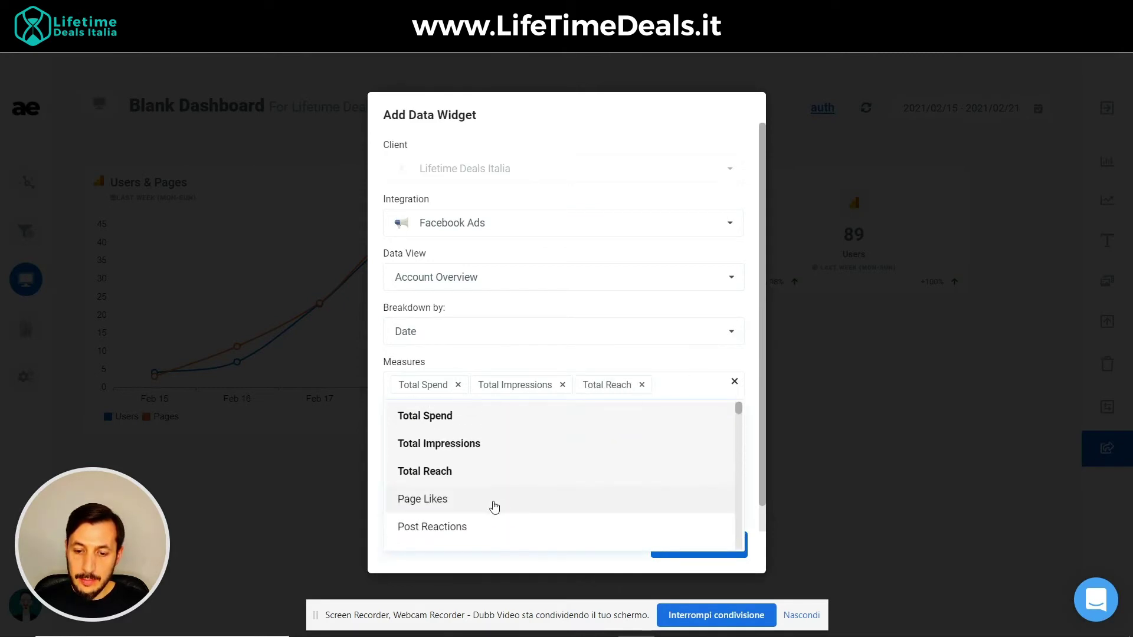
scroll(494, 508, down, 2)
scroll(495, 508, down, 2)
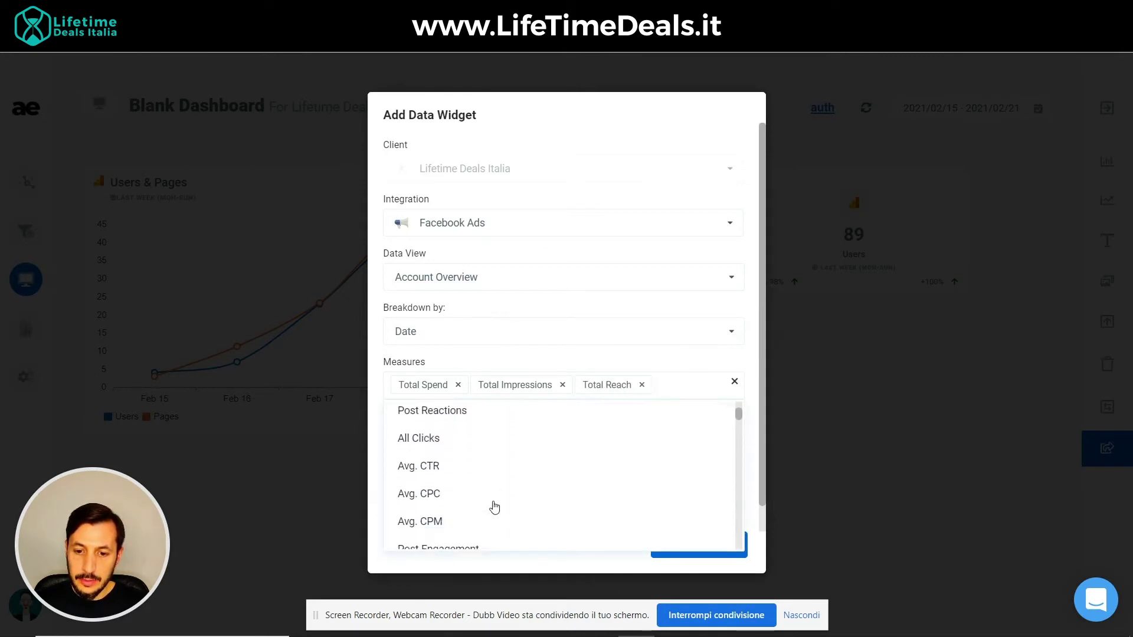
click(436, 435)
- Name the widget "Facebook Ads Overview", choose the table chart type and create it
click(426, 461)
text(Facewboo)
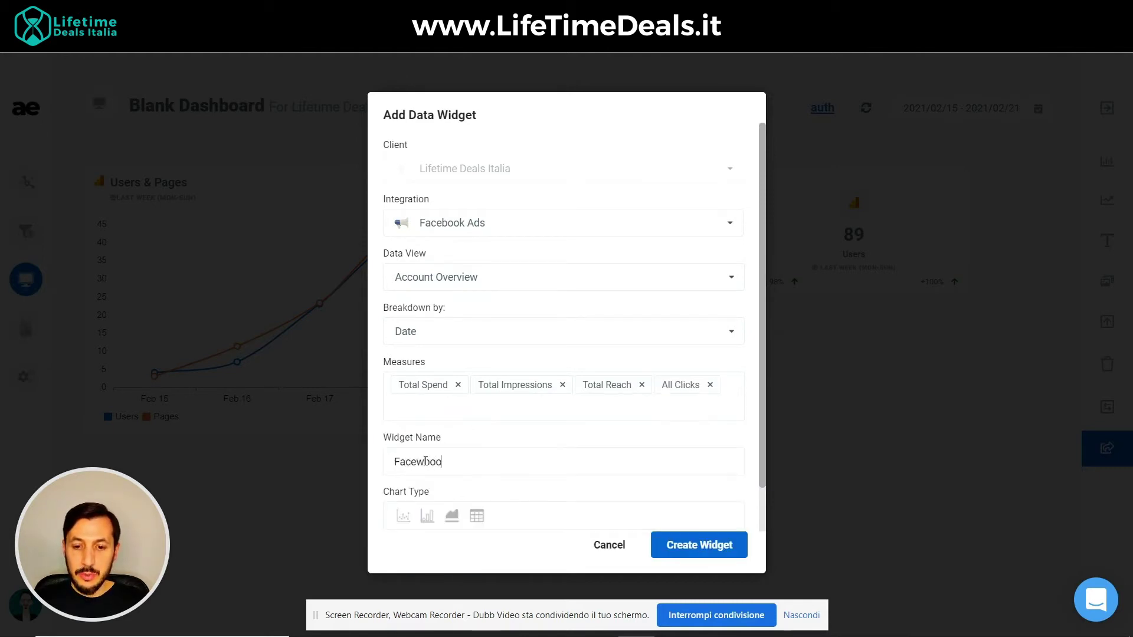
key(BackSpace)
key(BackSpace)
key(BackSpace)
key(BackSpace)
text(book )
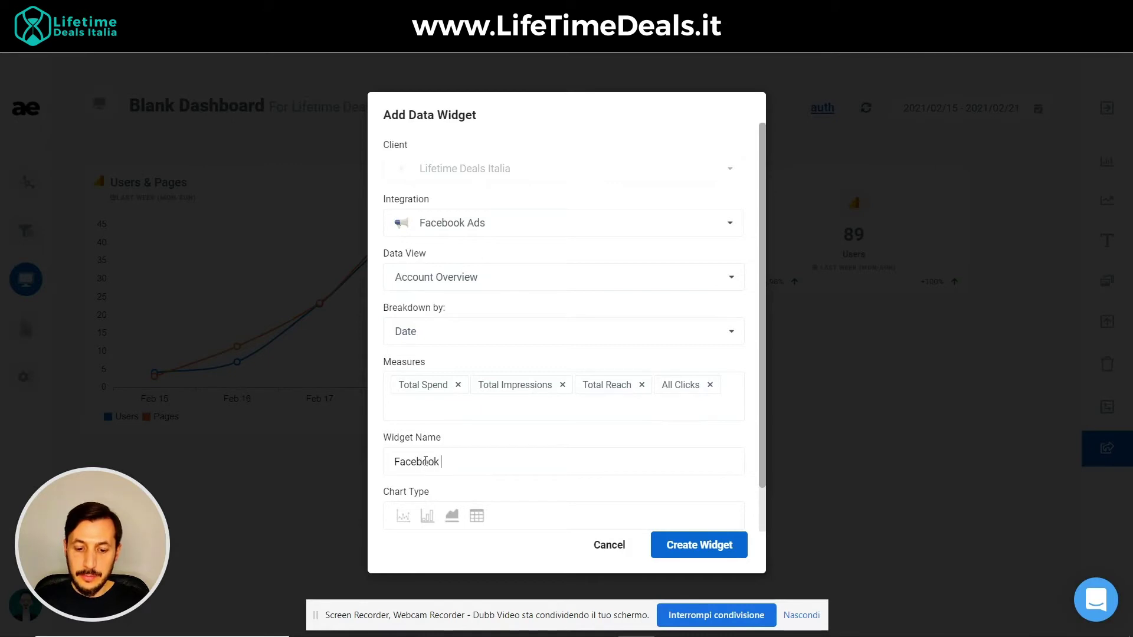
text(Ads Overview)
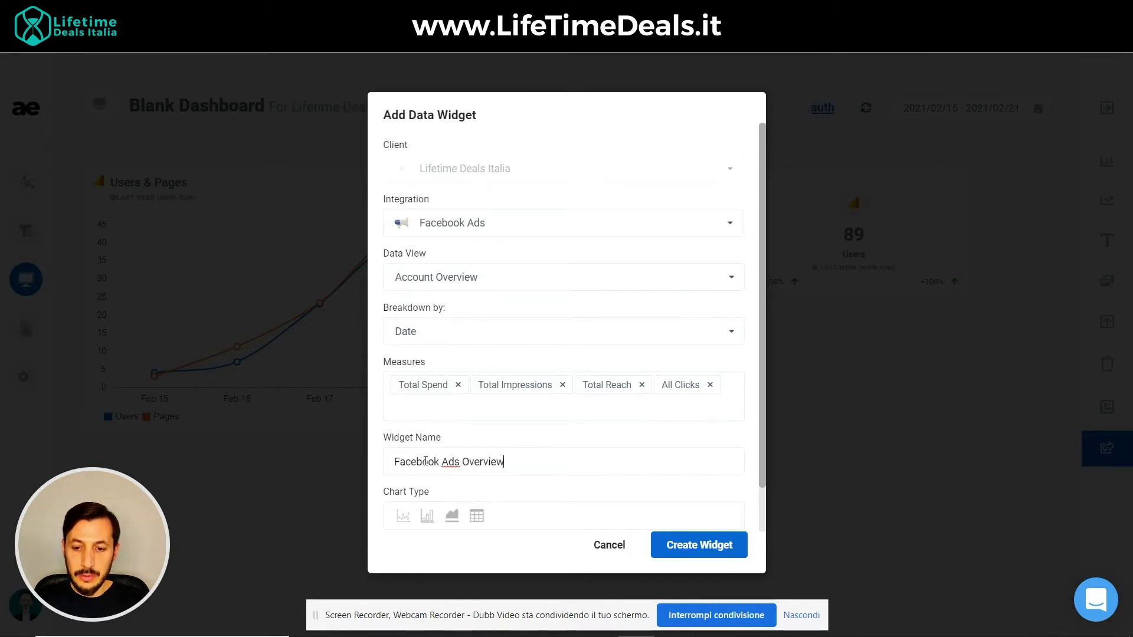
click(476, 516)
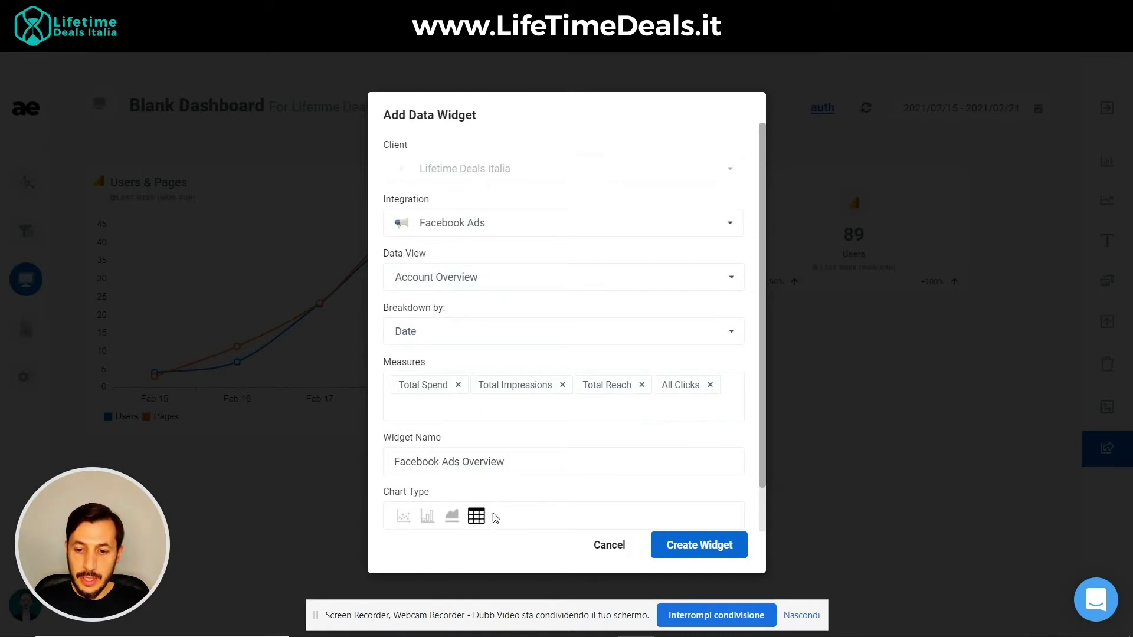
click(693, 544)
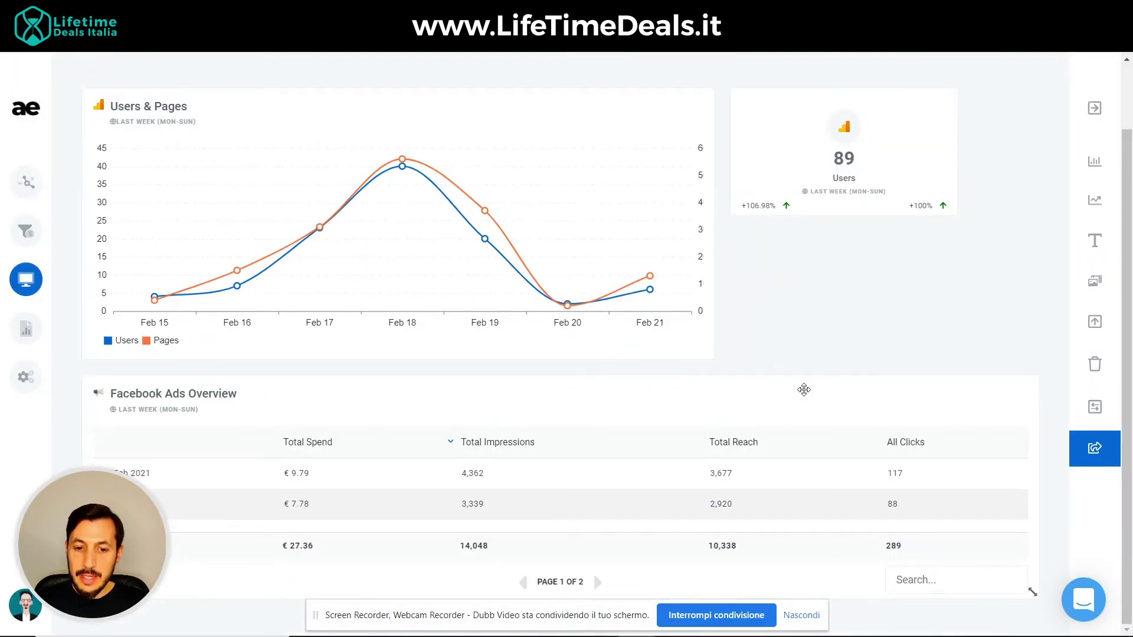
- Check both pages of the Facebook Ads Overview table and make the widget taller to fit more rows
drag(111, 507, 101, 285)
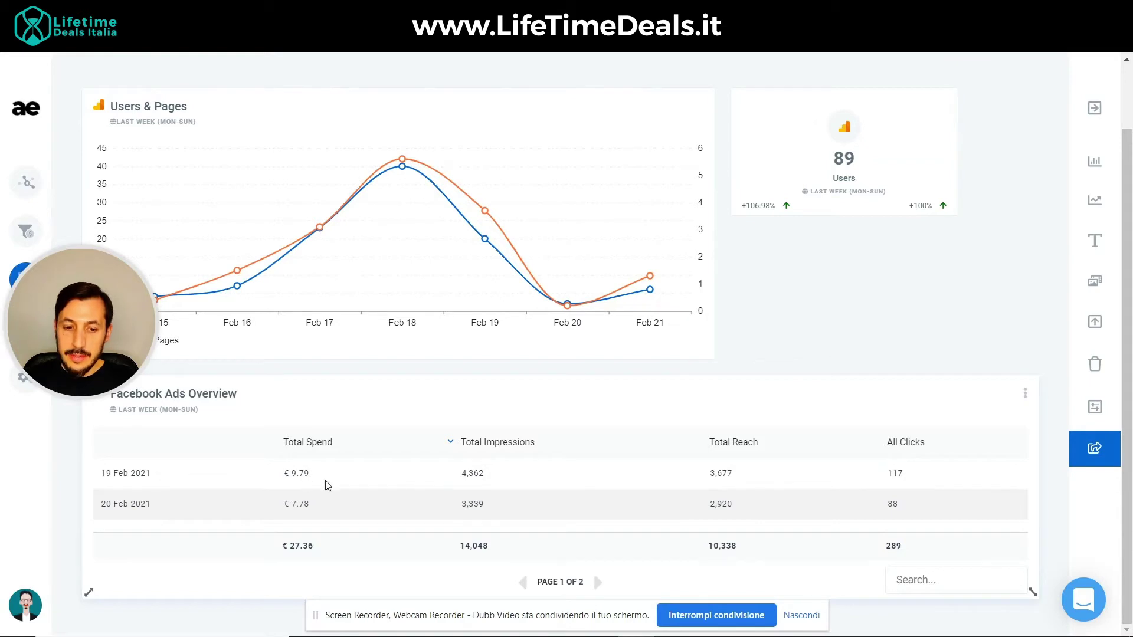
click(596, 584)
click(523, 582)
drag(1033, 593, 1032, 635)
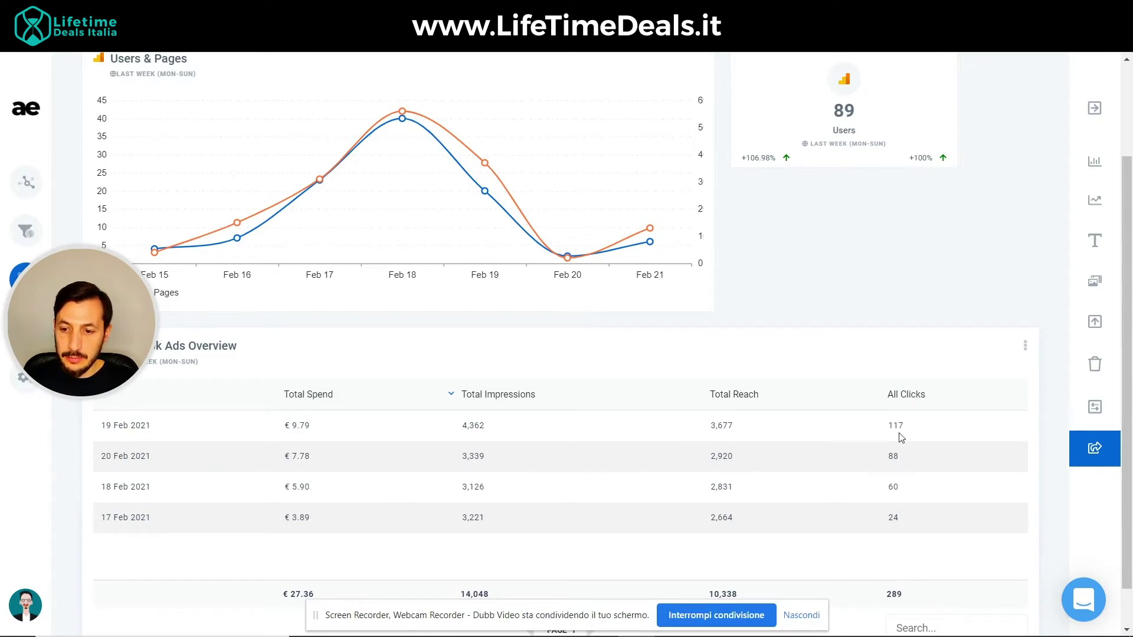
- Change the Facebook Ads Overview widget's breakdown to Age and save it
click(1026, 346)
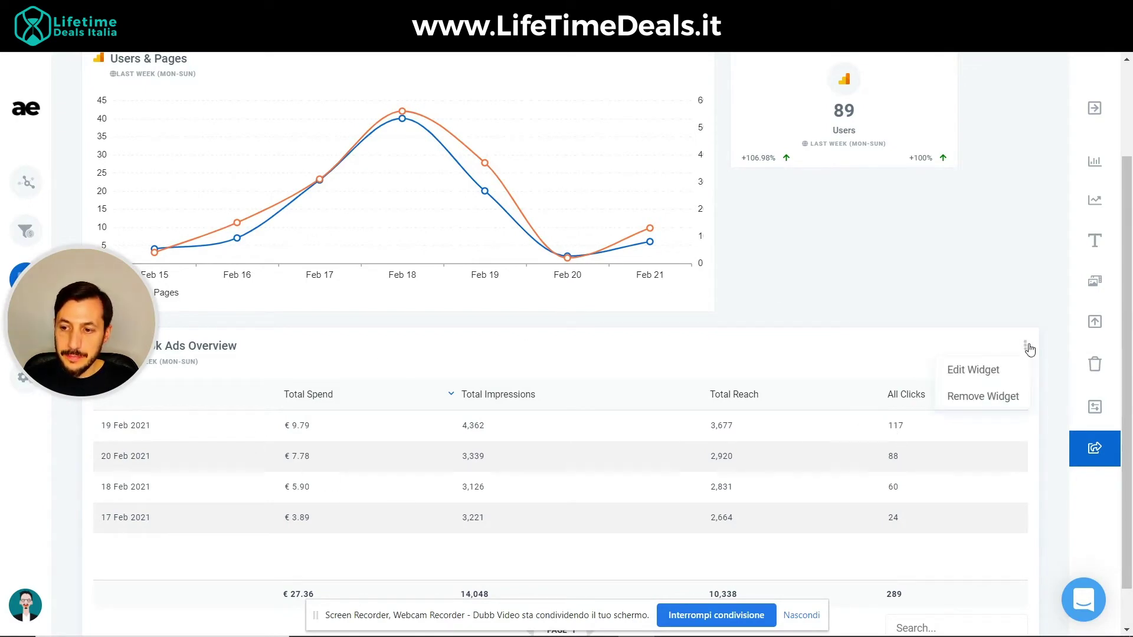
click(995, 369)
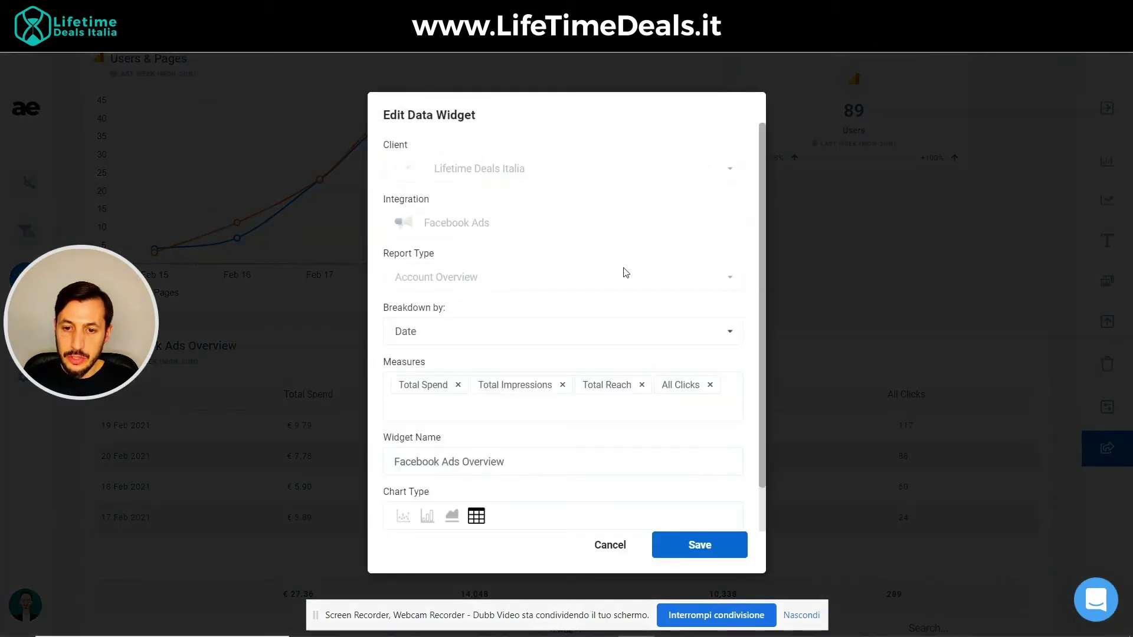
click(521, 326)
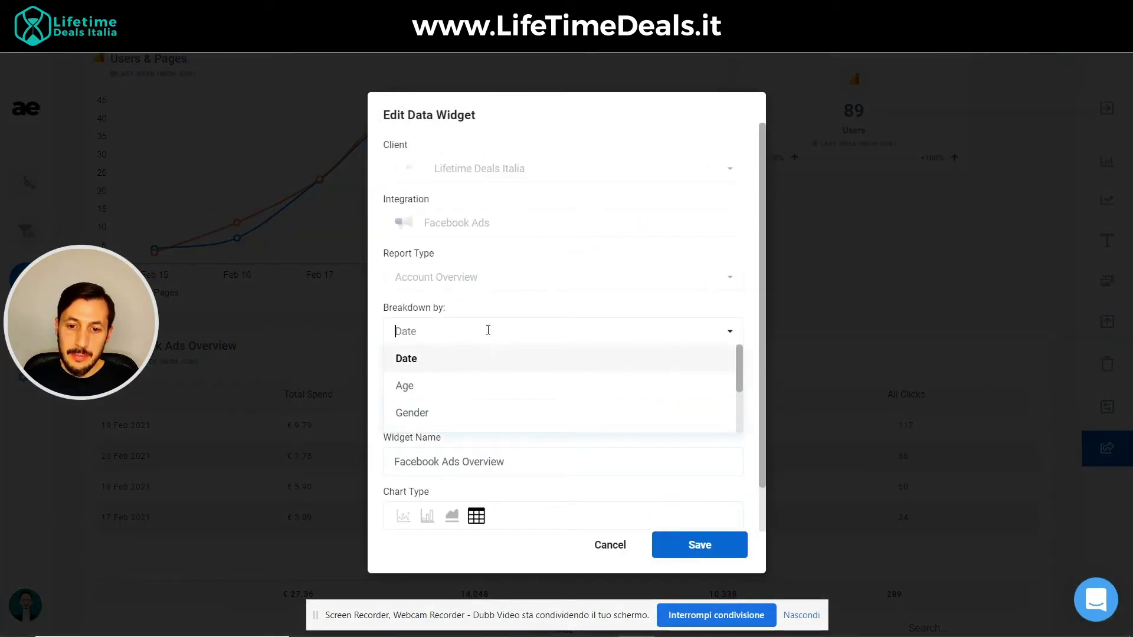
scroll(464, 367, down, 3)
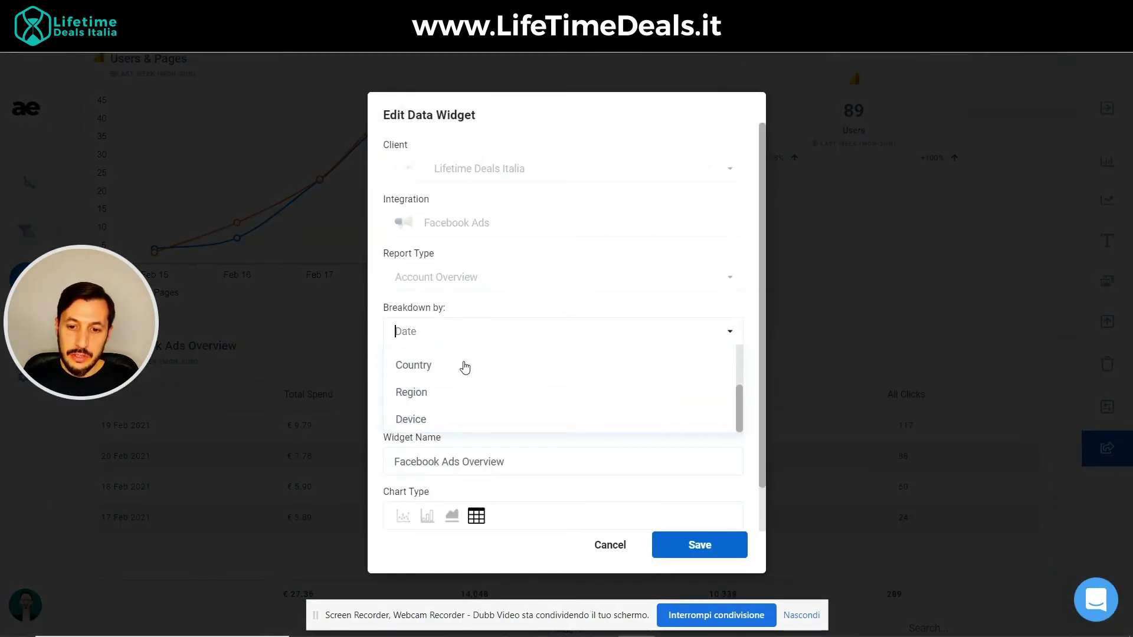
scroll(457, 378, up, 3)
click(449, 391)
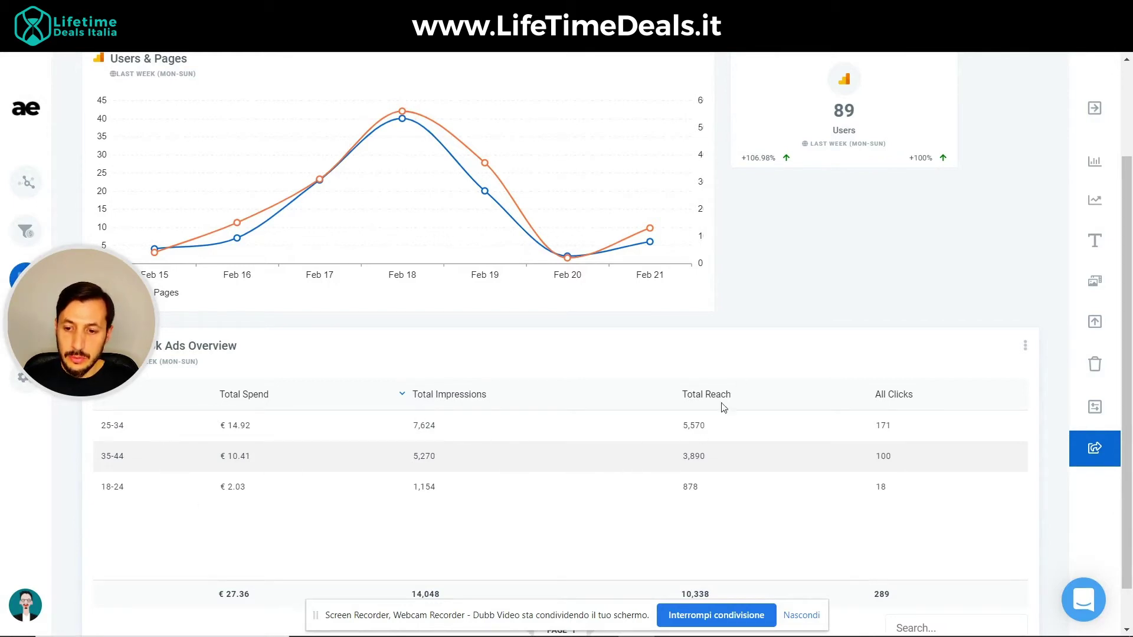
- Review the Facebook Ads Overview widget's settings, close them without saving and look over the dashboard
click(1027, 348)
click(973, 370)
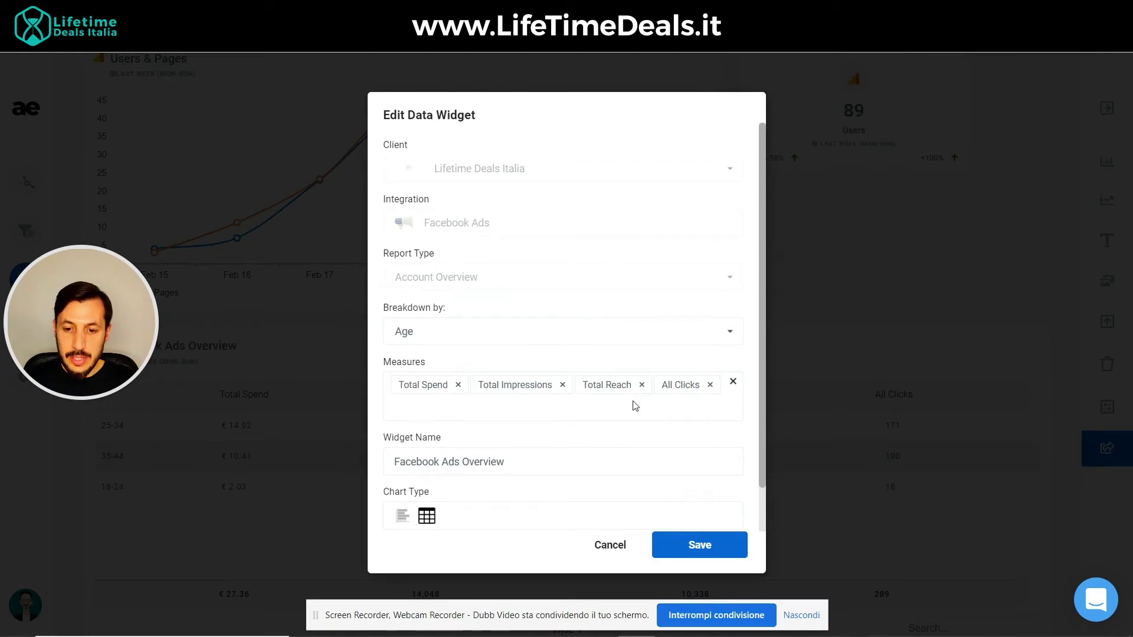
click(610, 544)
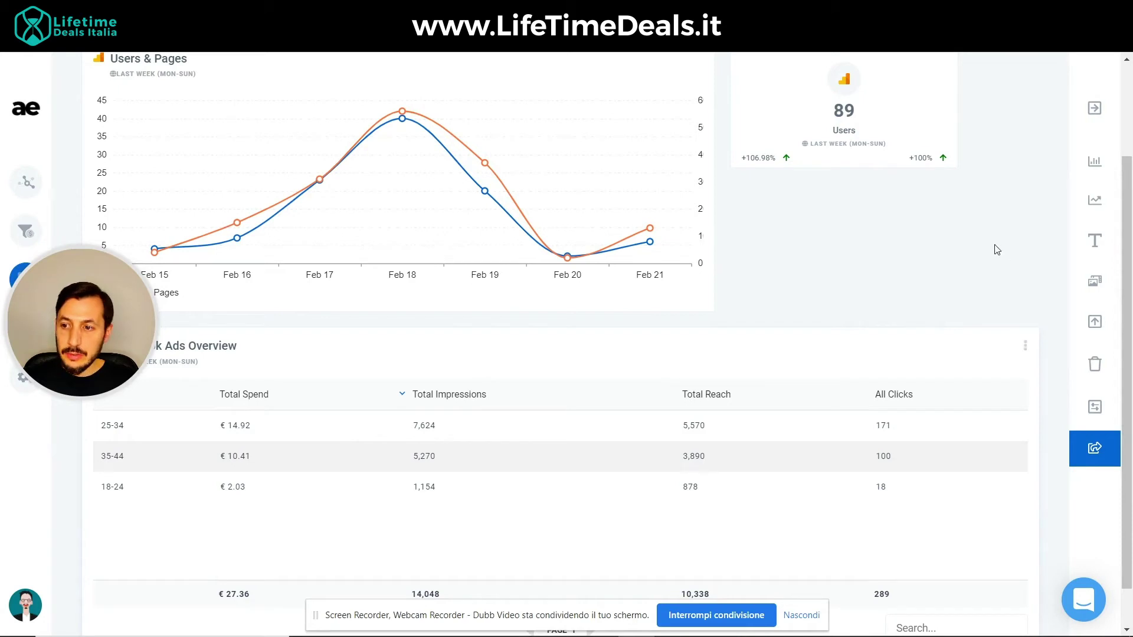
scroll(994, 248, down, 1)
scroll(994, 248, up, 3)
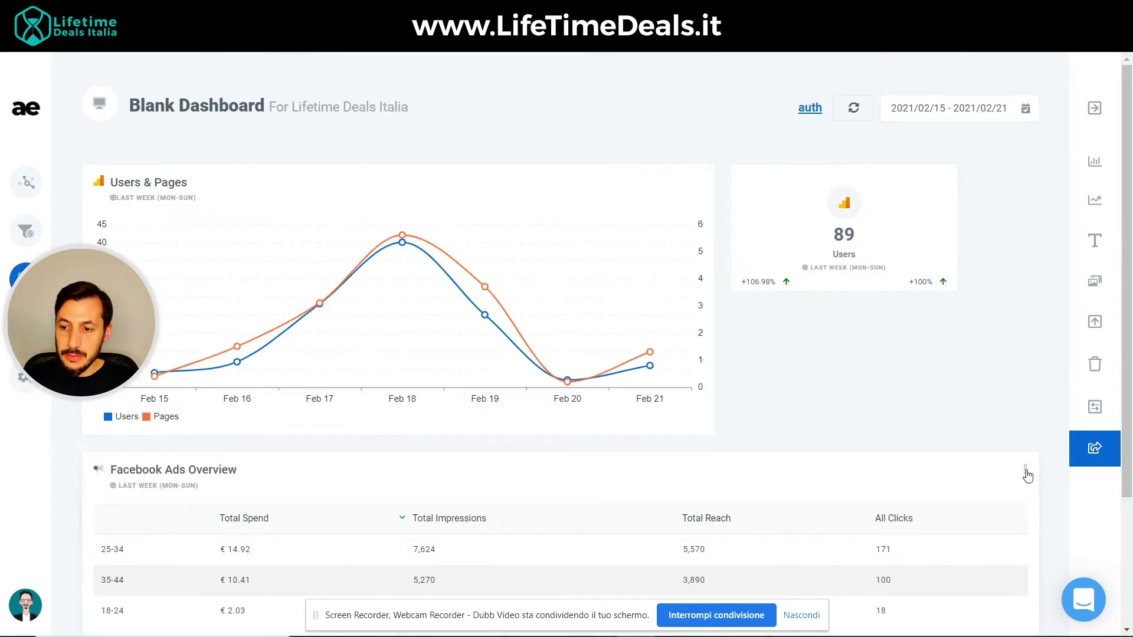
- Enable "Show date picker (Shared Dashboards)" in the dashboard settings and save them
click(1105, 404)
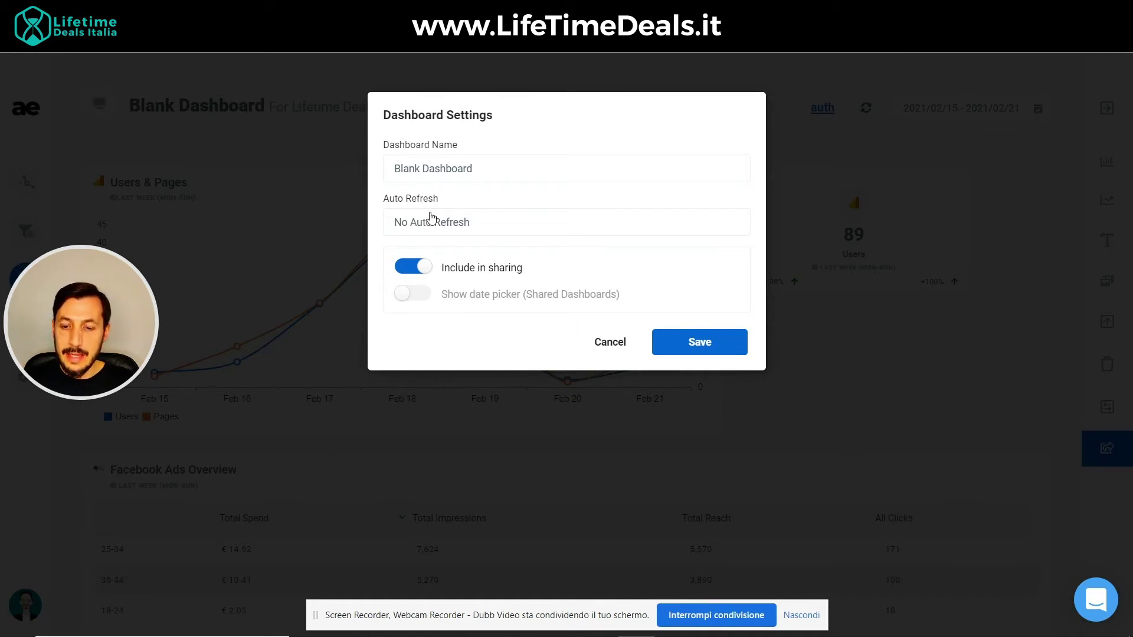
click(415, 297)
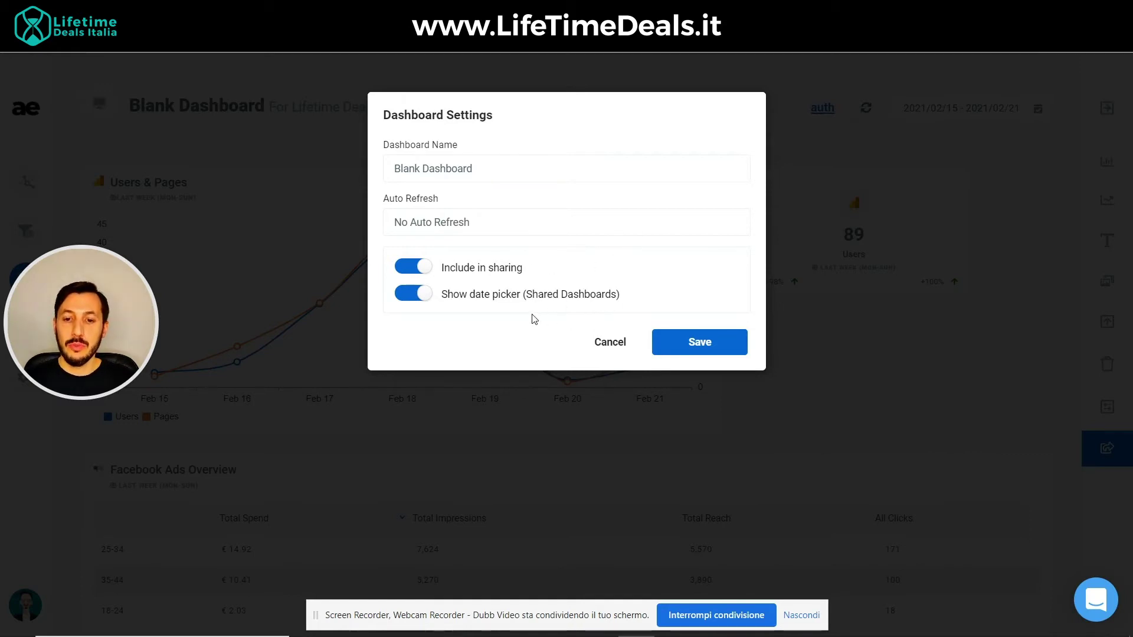
click(724, 346)
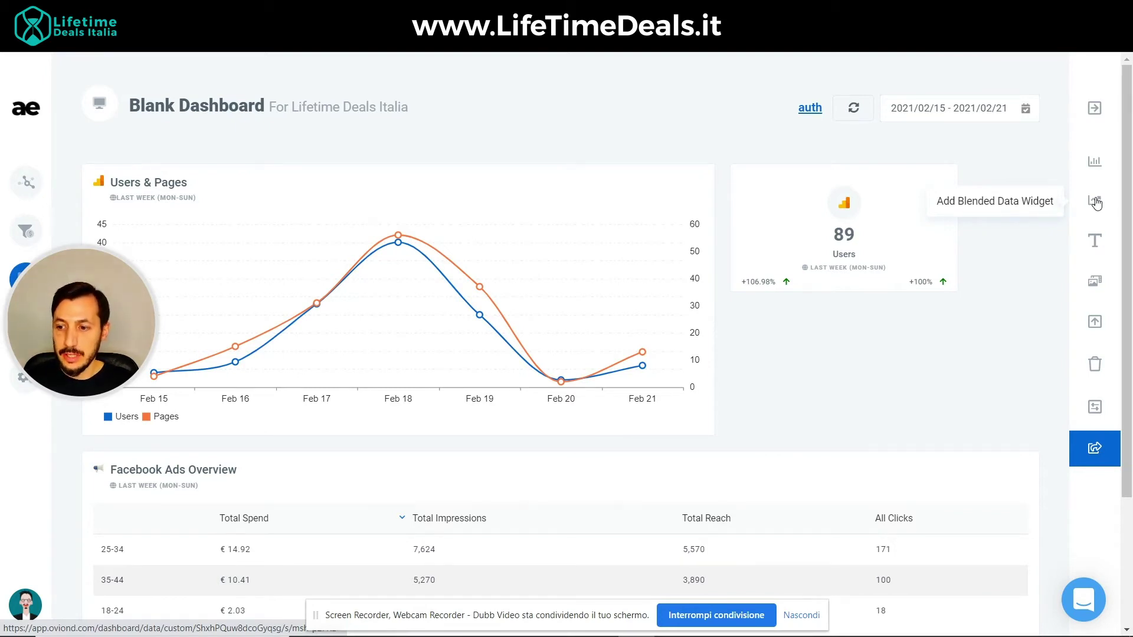
- View the dashboard's URL and email sharing options and close them without sharing
click(1093, 451)
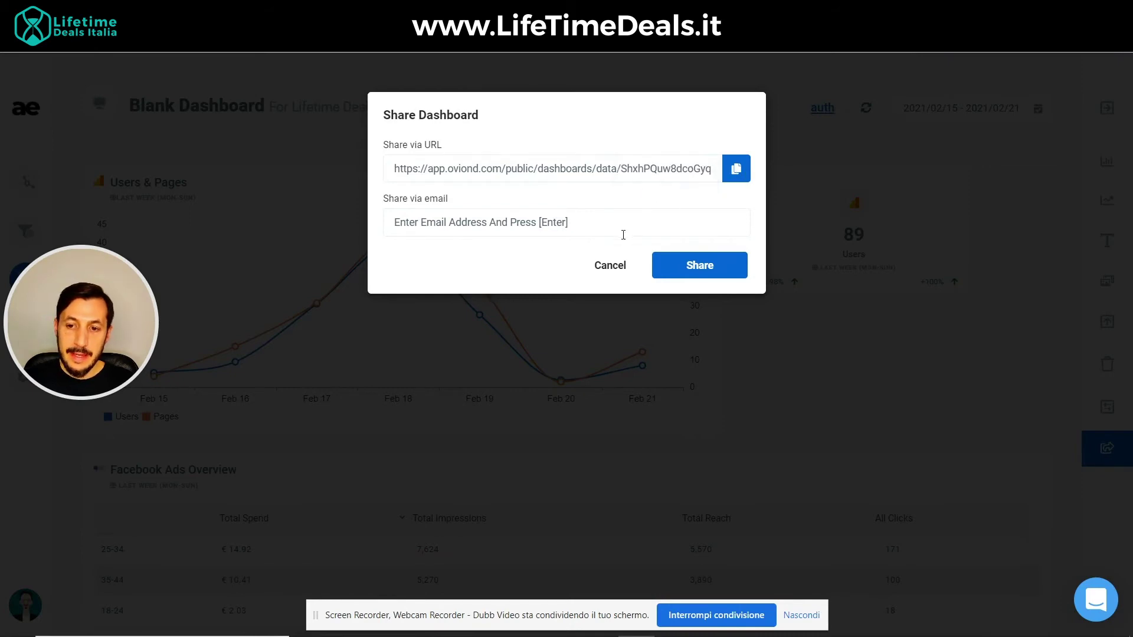
click(614, 269)
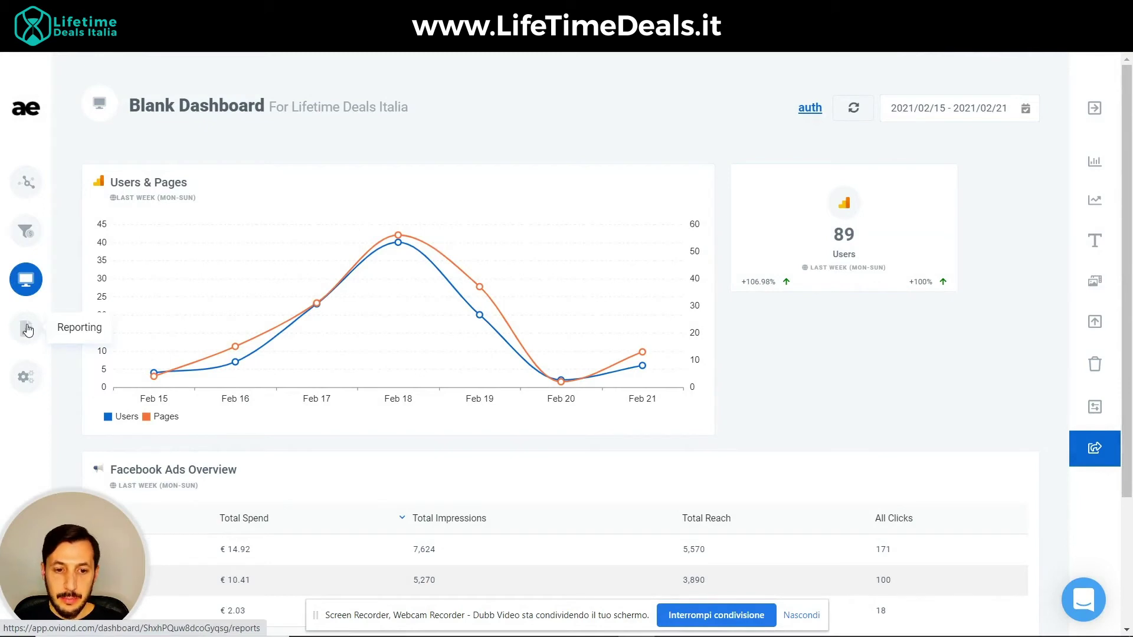
- Browse the template categories for a new Lifetime Deals Italia report and create it from the Blank Report template
click(27, 328)
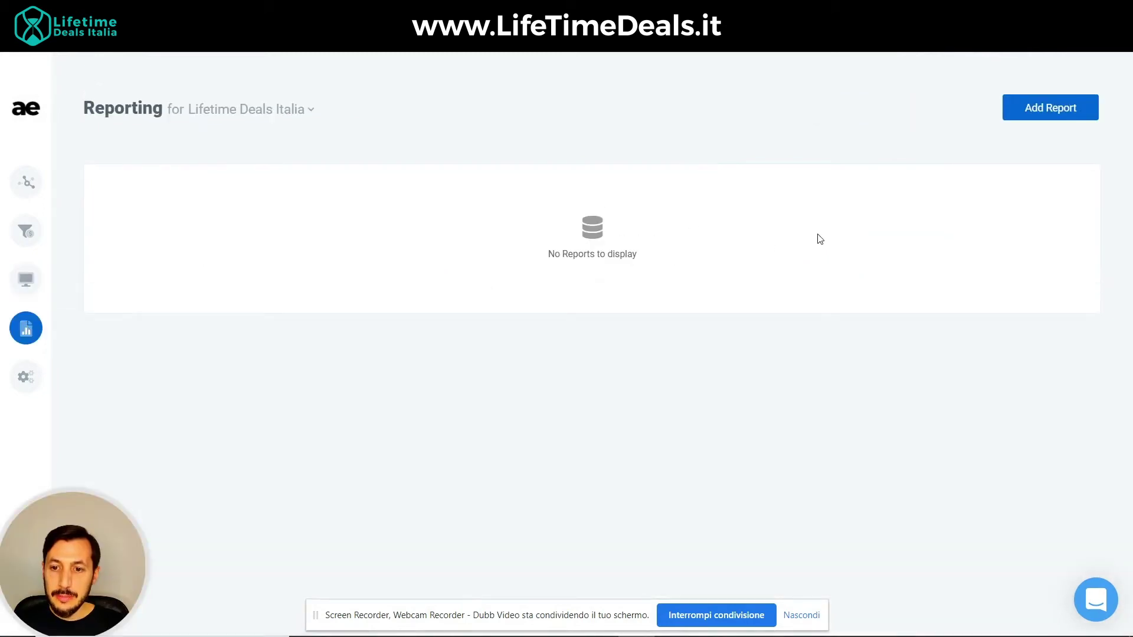
click(1050, 108)
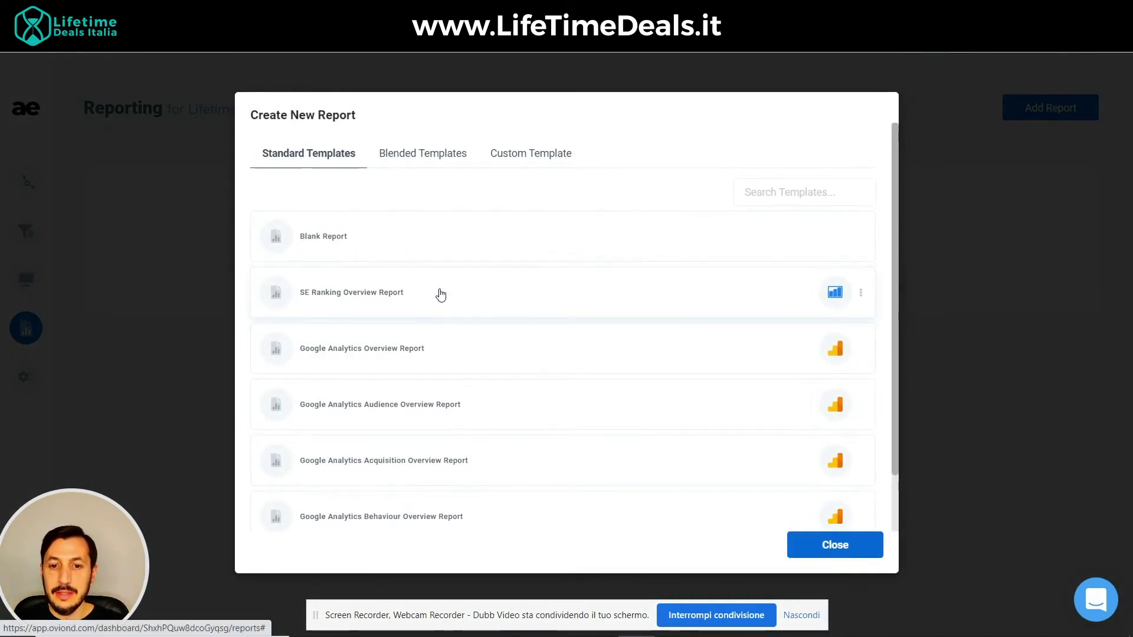
click(435, 164)
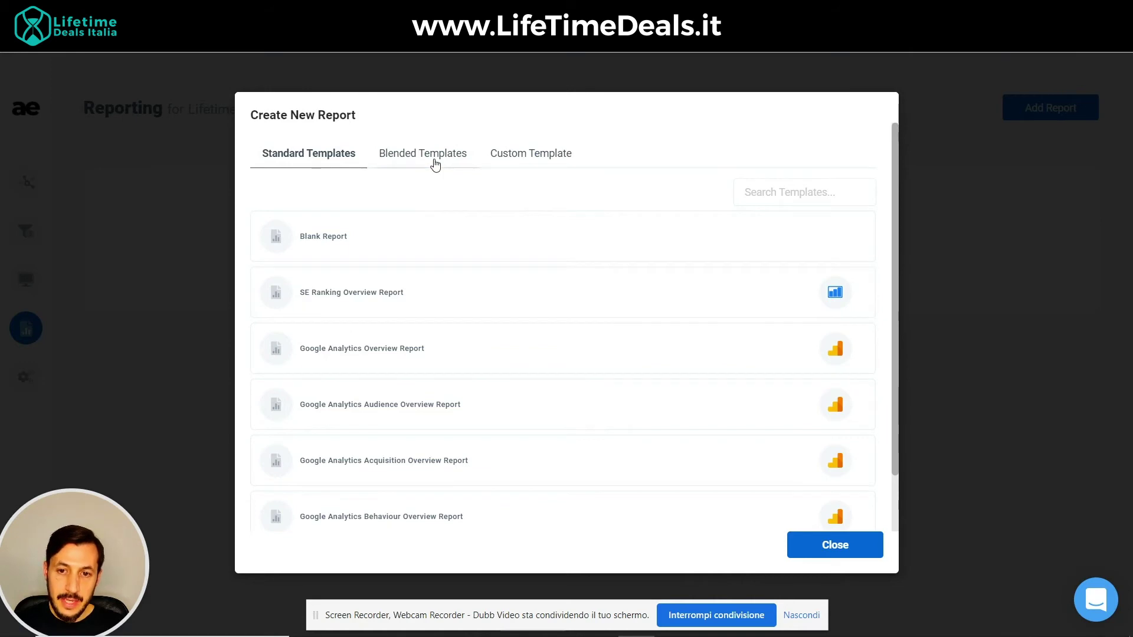
click(544, 160)
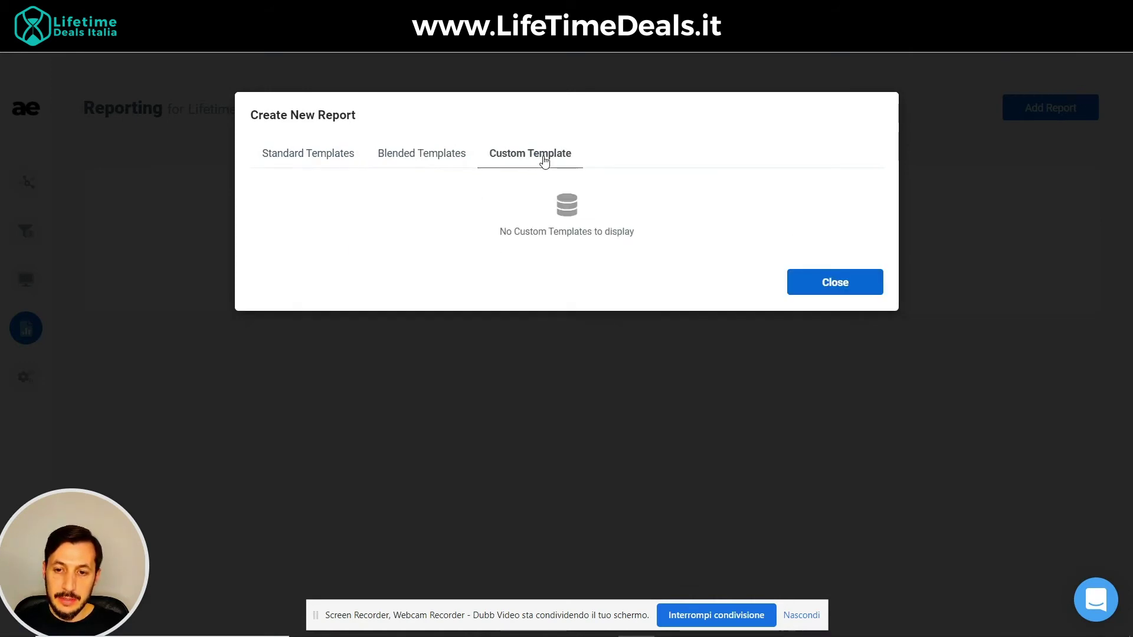
click(315, 160)
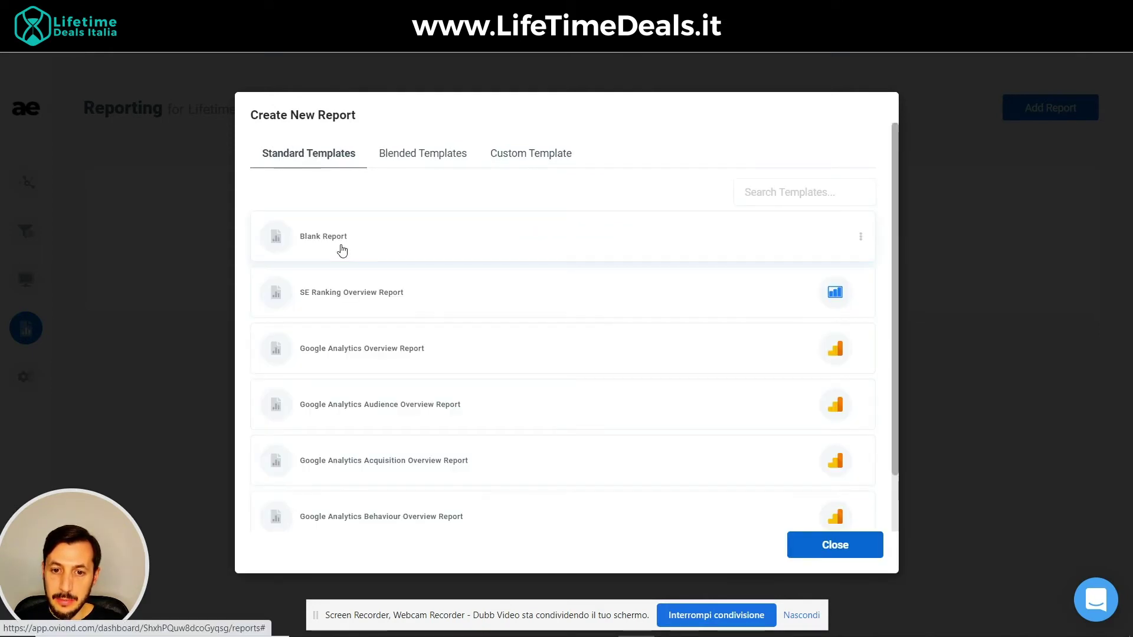
click(343, 251)
- Replace the Oviond logo on the report's cover page with ae (1).png from the media library
scroll(645, 376, down, 6)
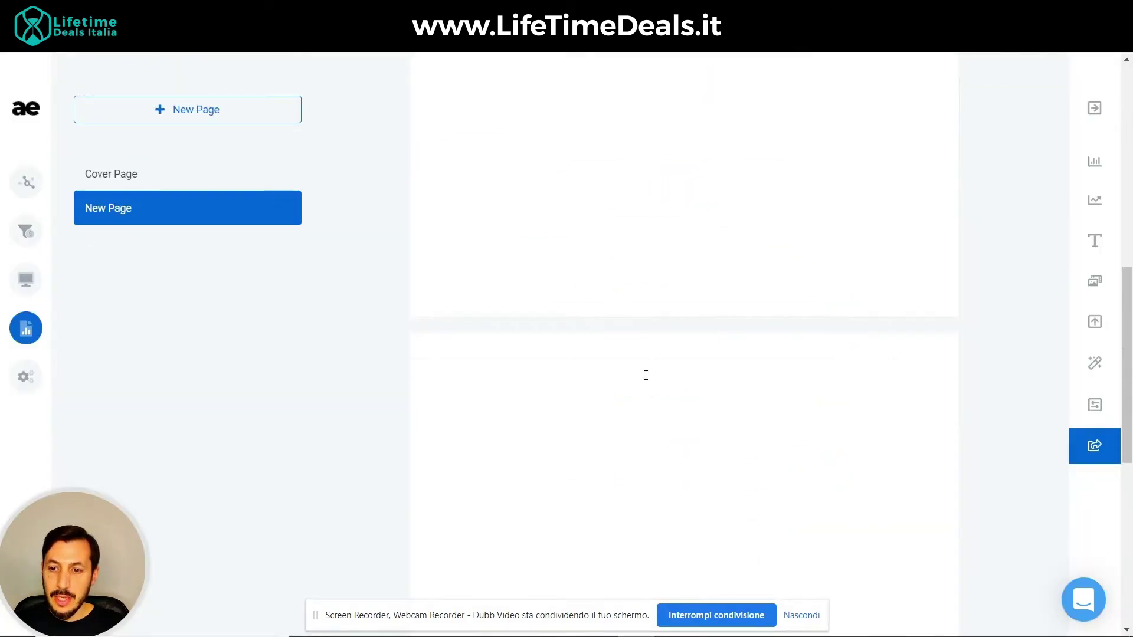
scroll(794, 179, up, 5)
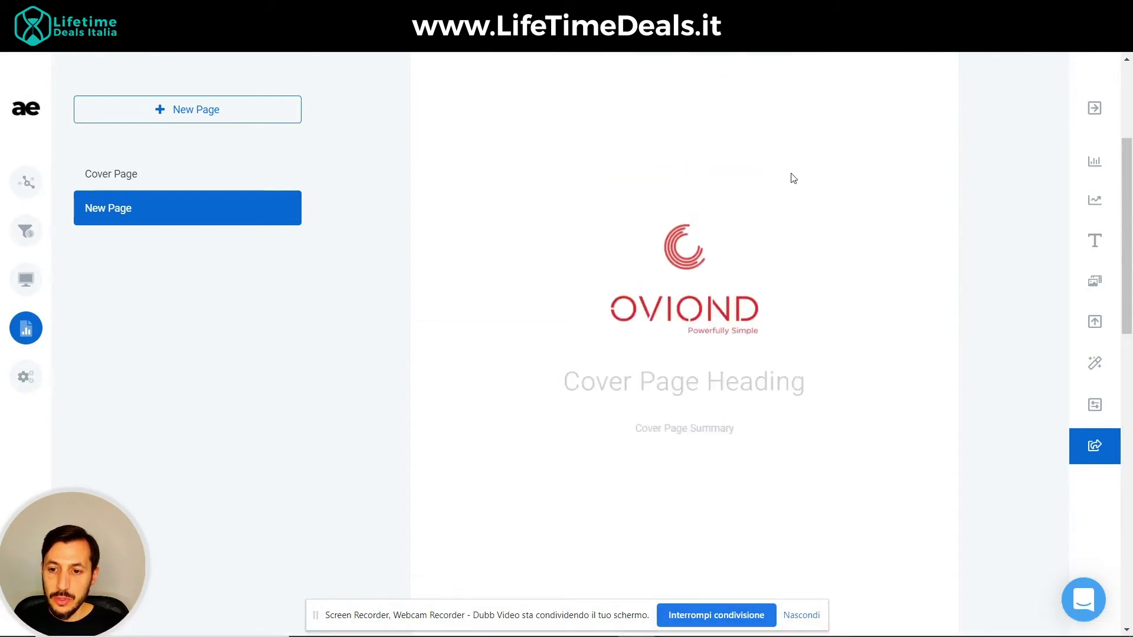
scroll(794, 178, down, 5)
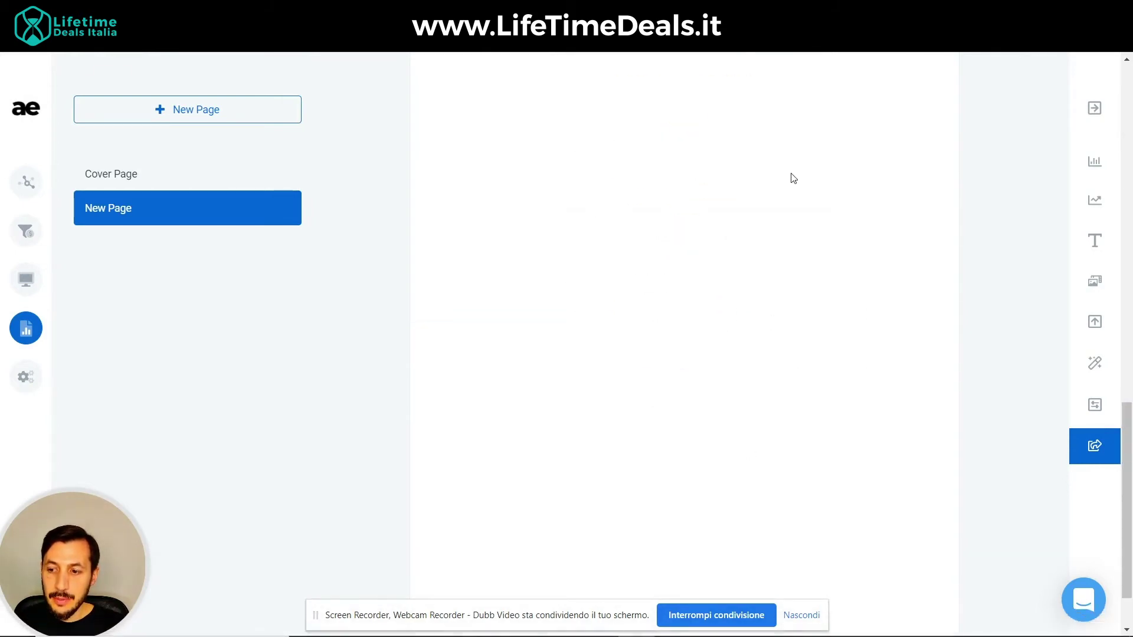
scroll(794, 178, up, 5)
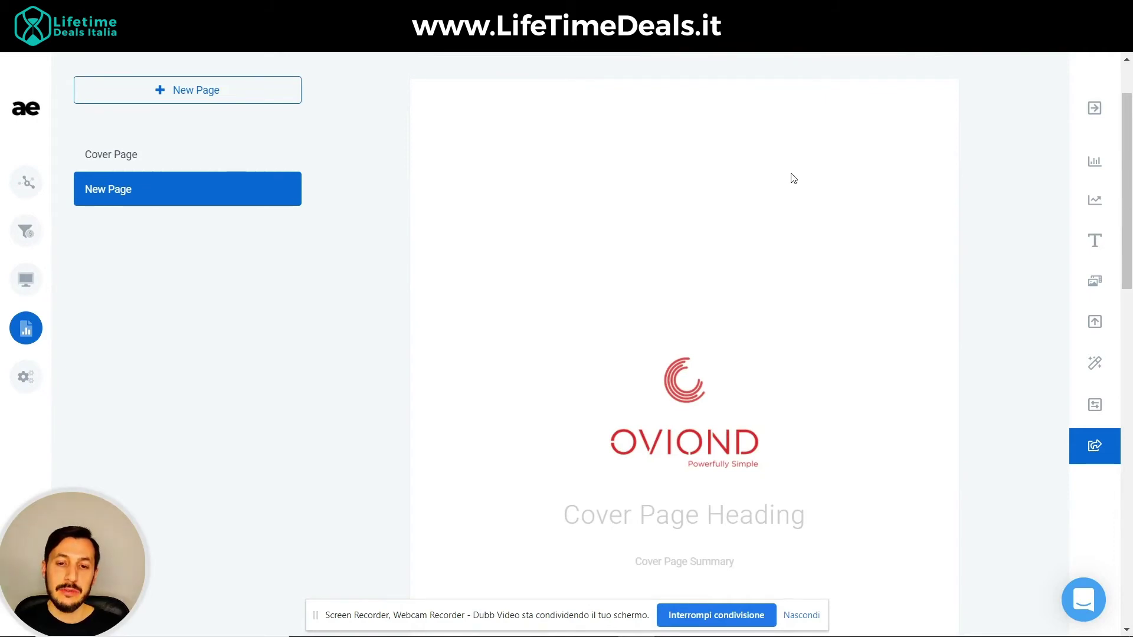
click(660, 417)
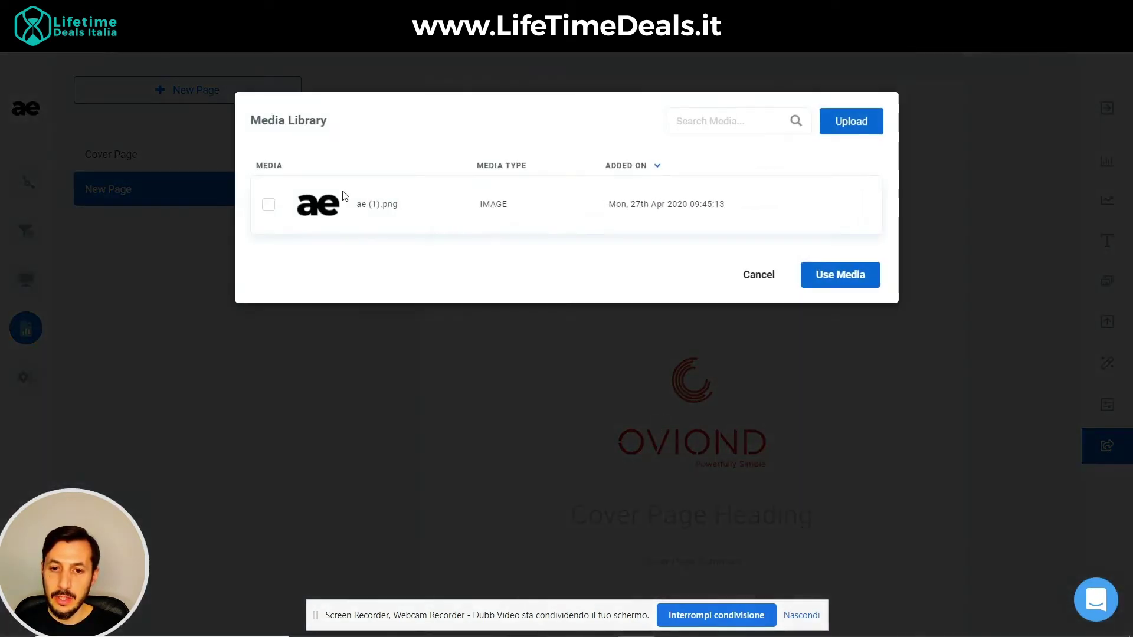
click(272, 206)
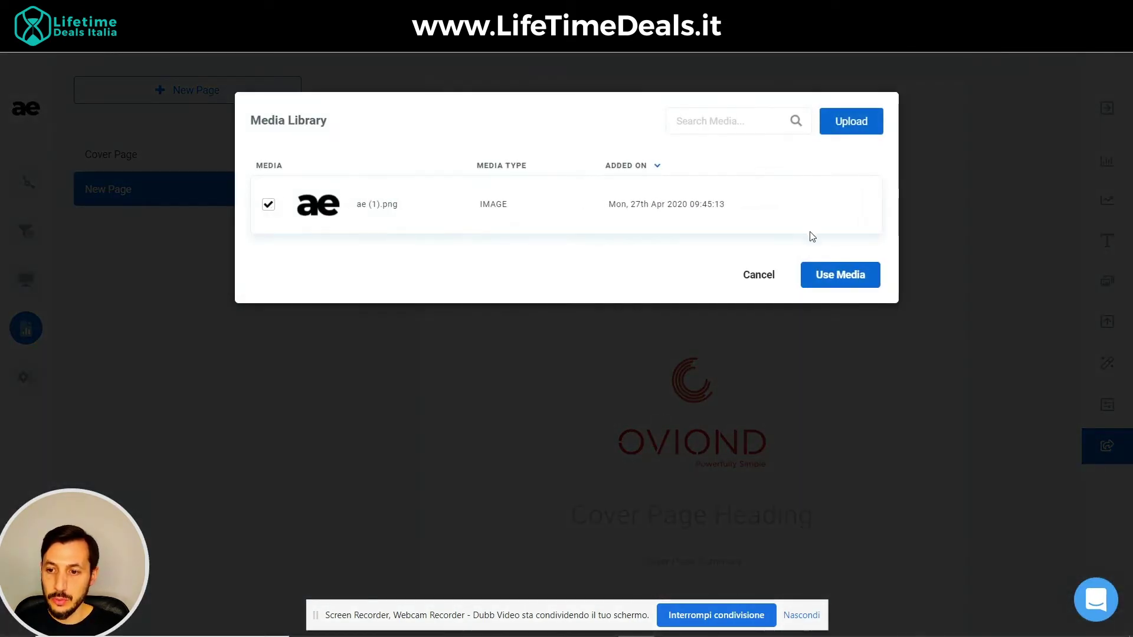
click(836, 273)
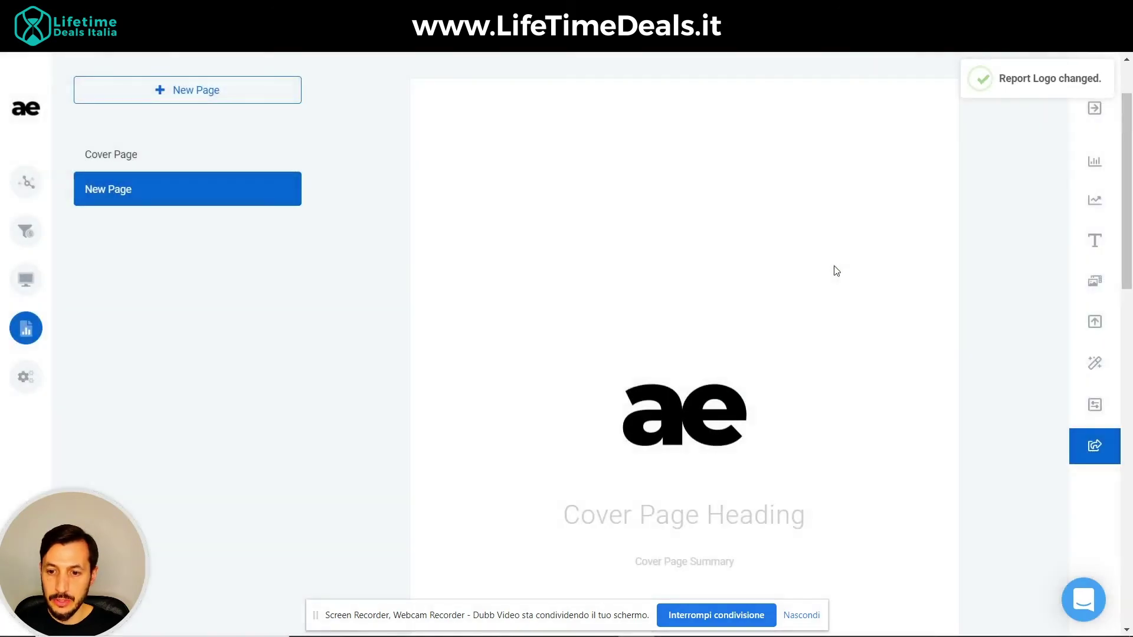
- Set the cover page heading to "Report Mensile" and its summary to "Report Settembre 2020 Attività Digital"
scroll(685, 413, down, 3)
click(712, 308)
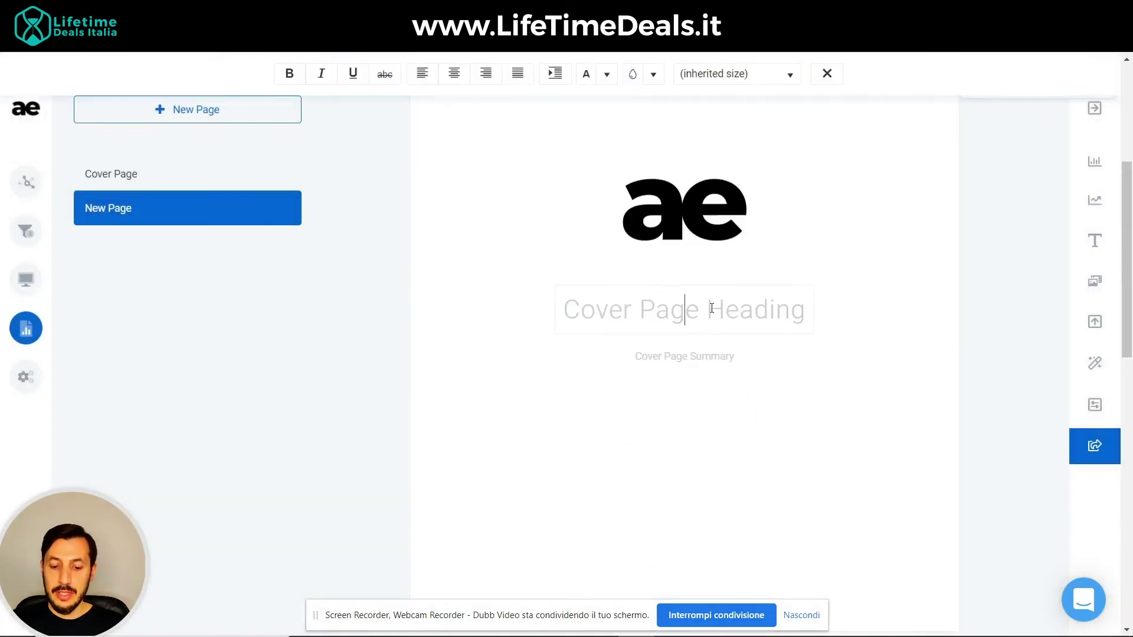
text(Report M)
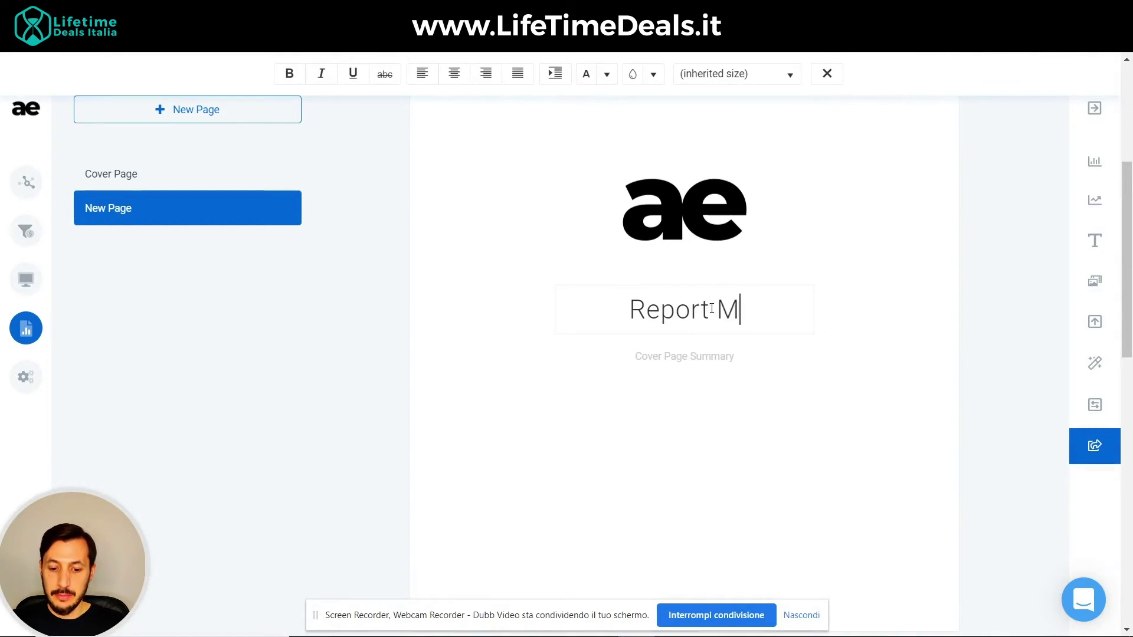
text(ensile)
click(720, 356)
text(Report Settembre 2020)
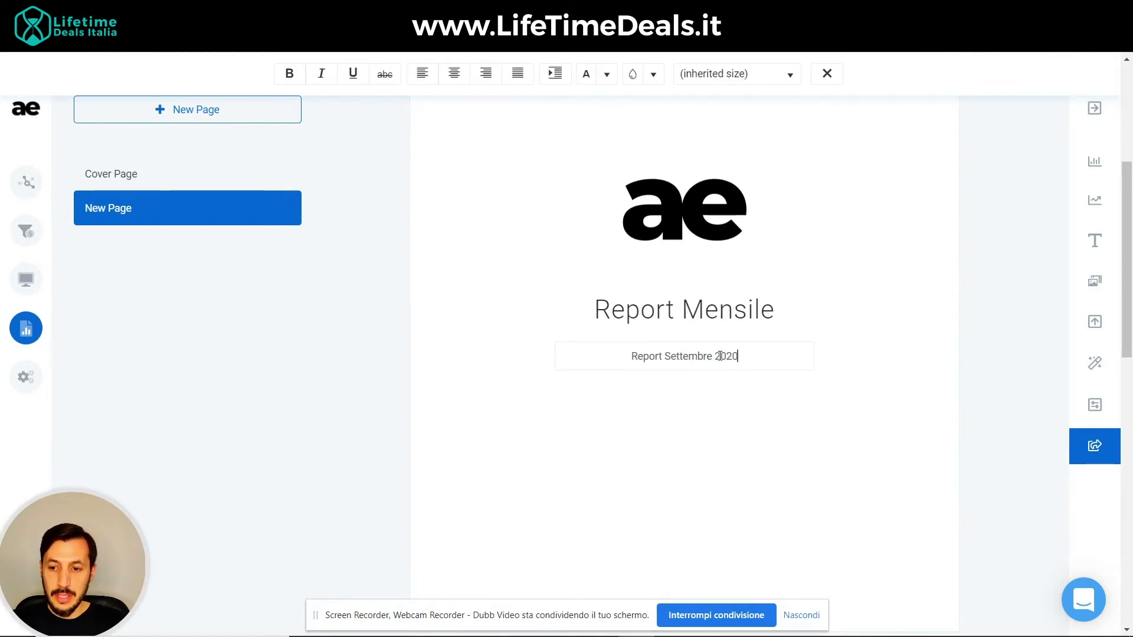
text( Attività Digitta)
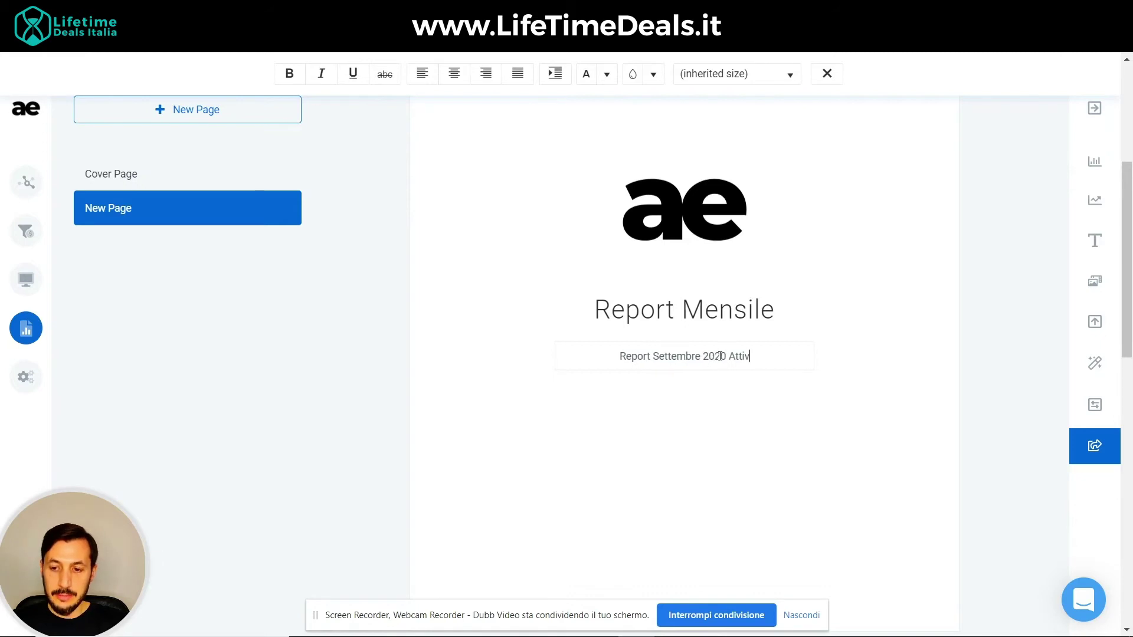
key(BackSpace)
key(BackSpace)
text(al)
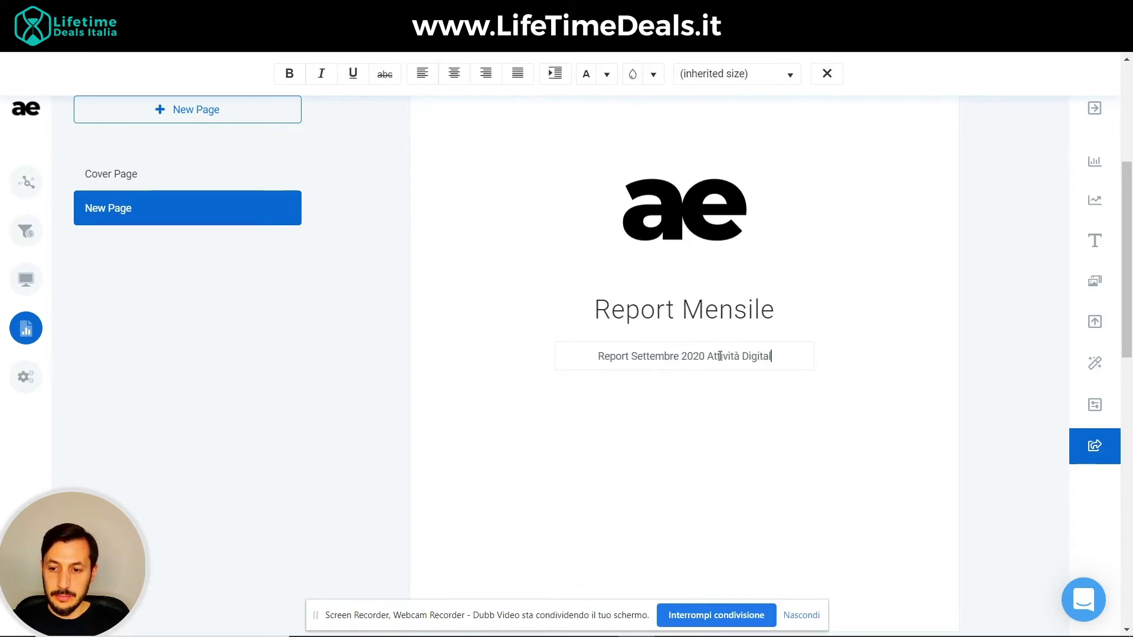
- Look over the report pages and browse the cover page templates in the report settings, keeping Blank Template
scroll(544, 331, down, 9)
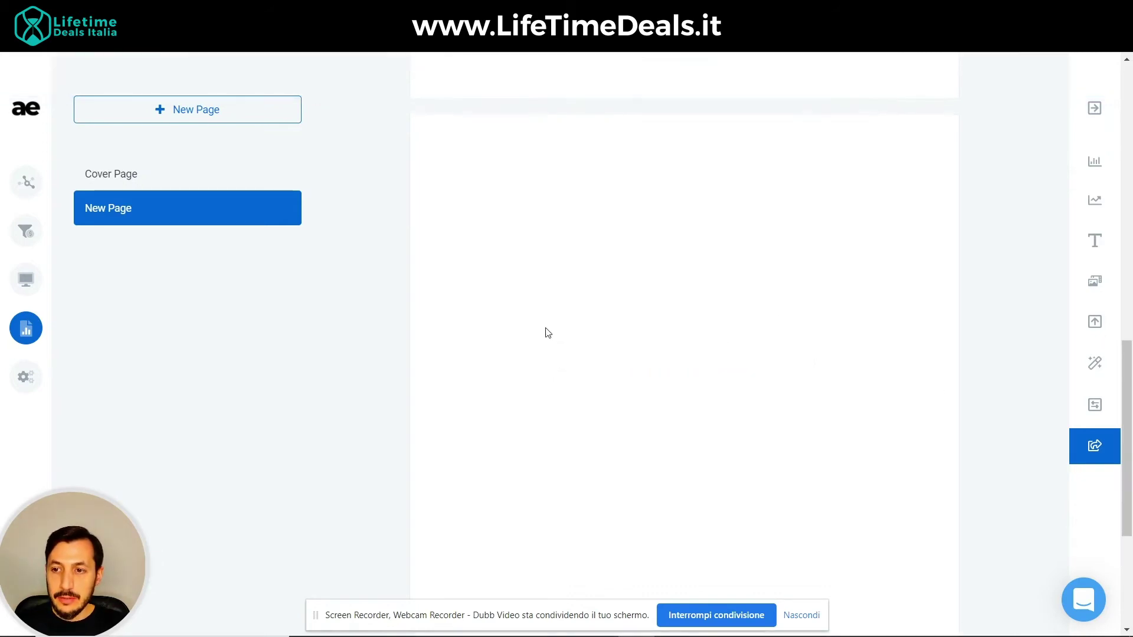
scroll(548, 333, up, 5)
scroll(546, 331, up, 4)
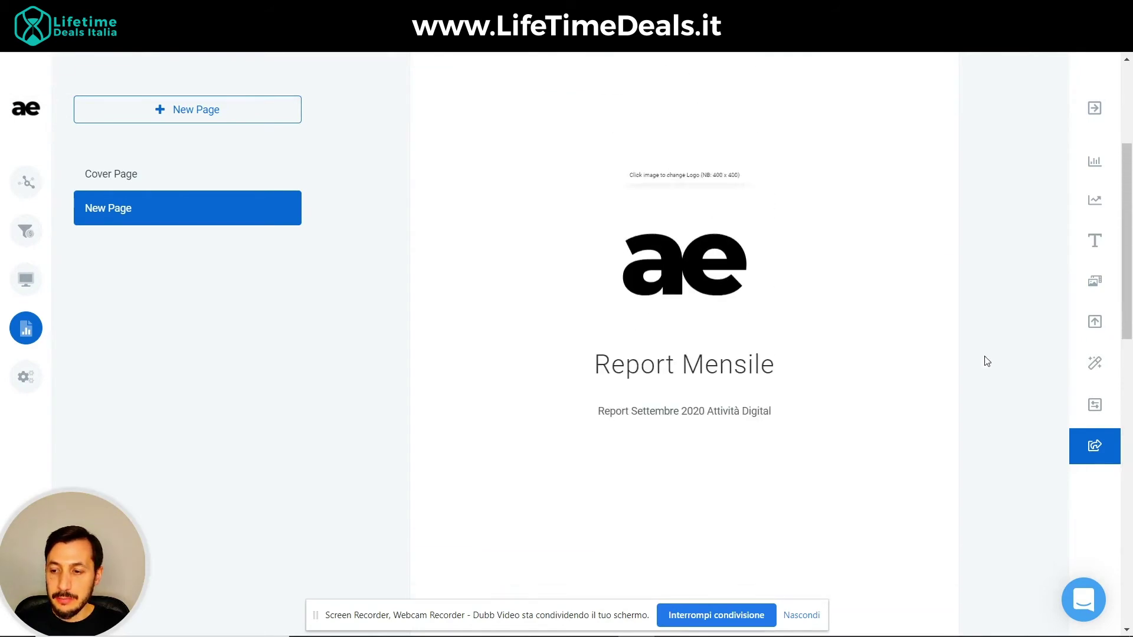
click(1098, 402)
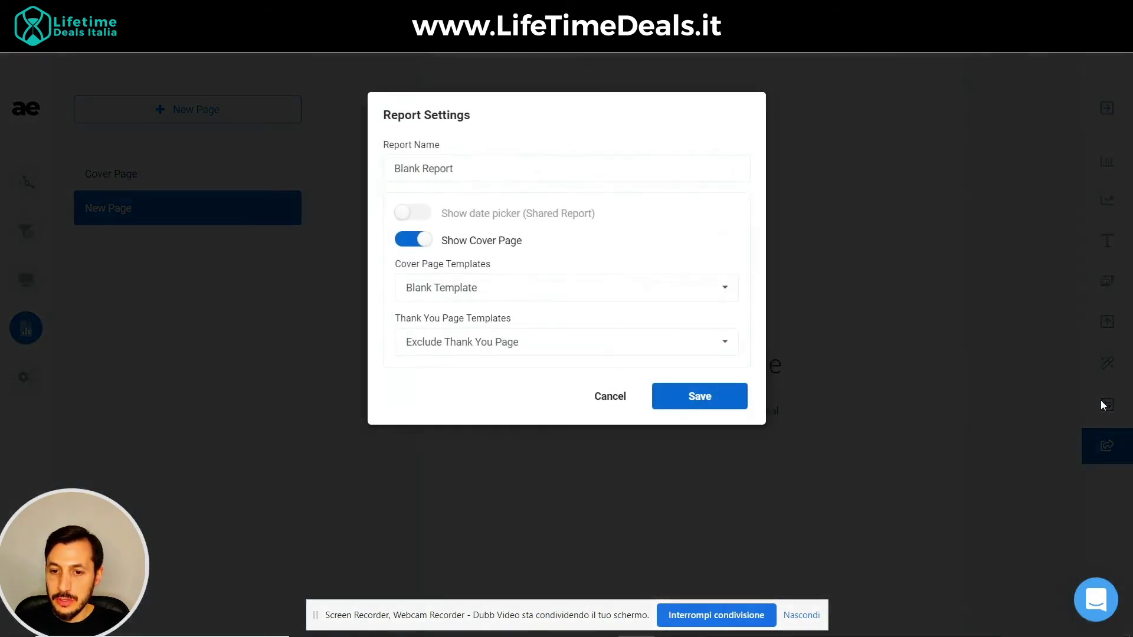
click(567, 287)
scroll(551, 455, down, 4)
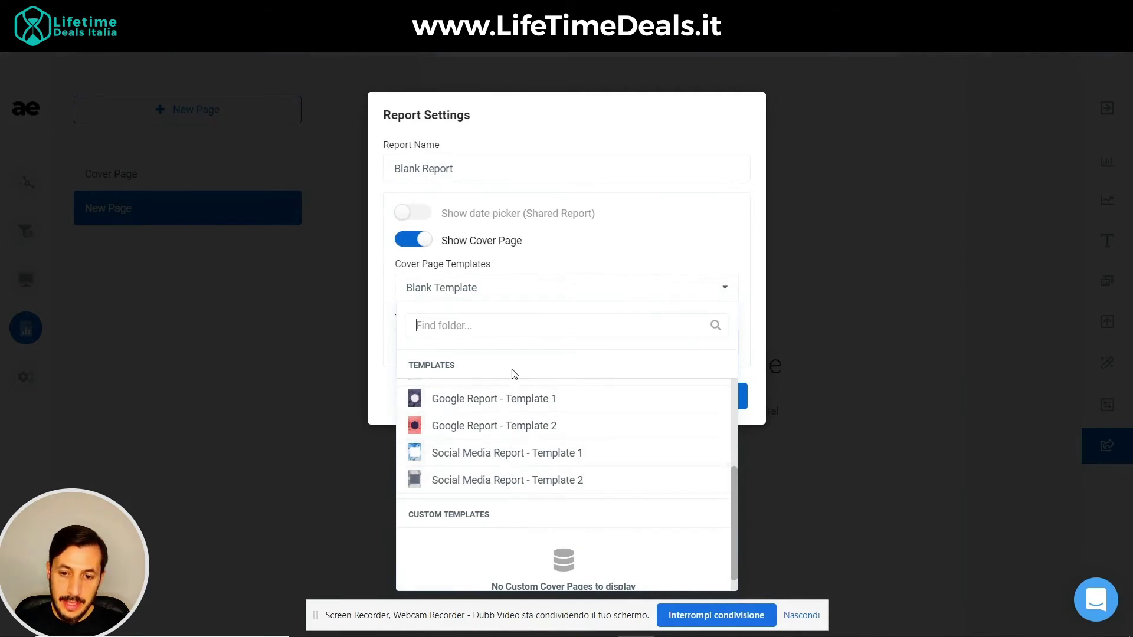
scroll(531, 476, up, 4)
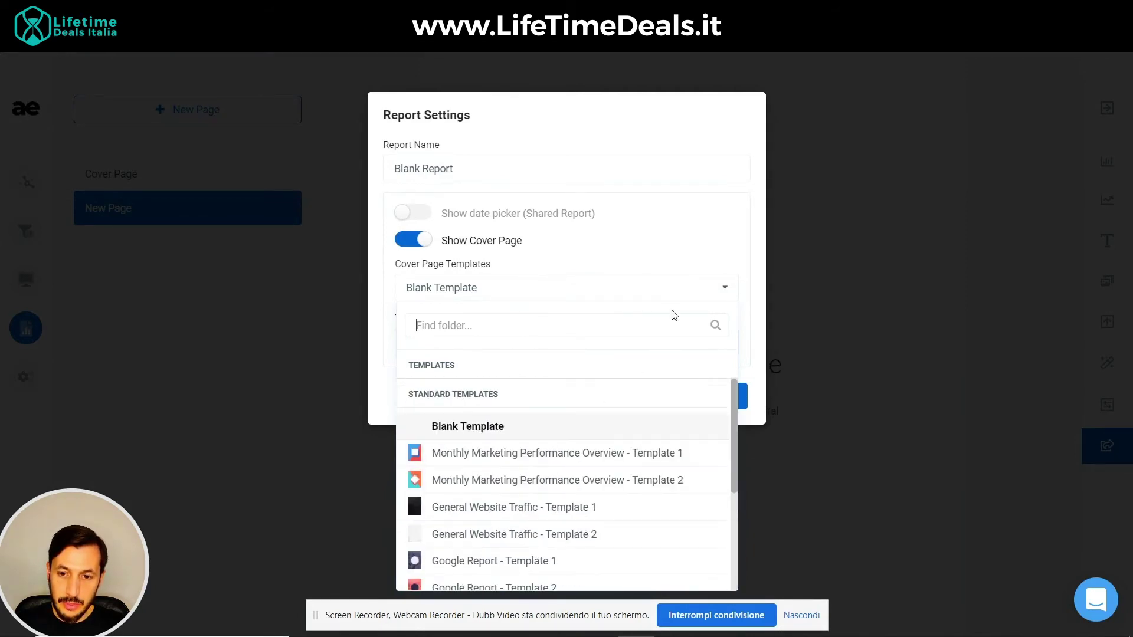
click(698, 286)
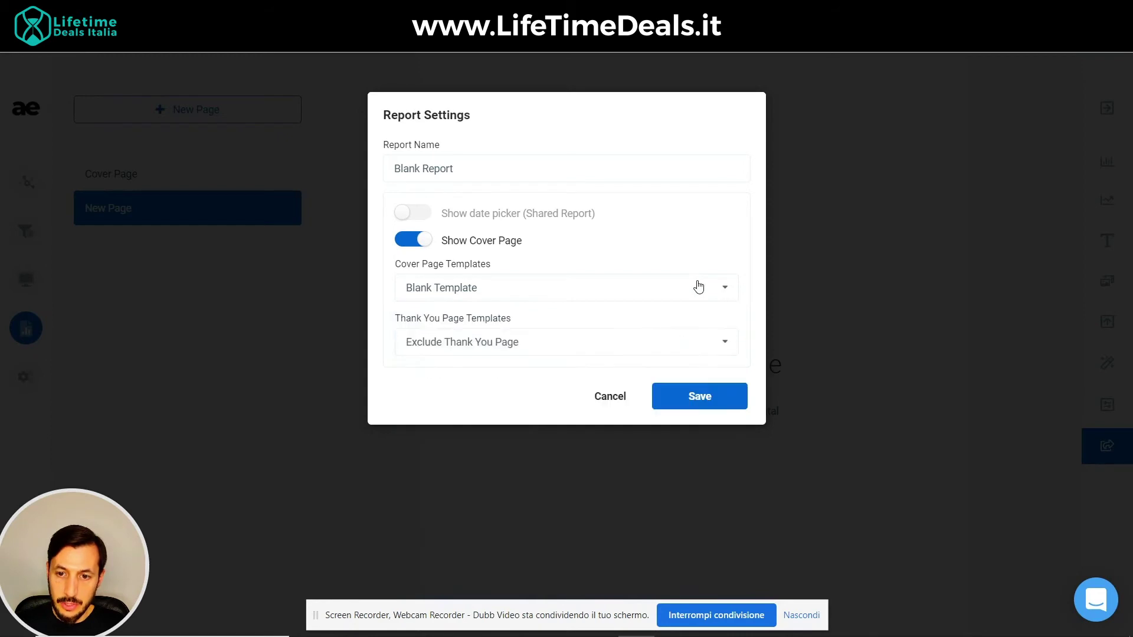
- Browse the thank you page templates, keep Exclude Thank You Page and save the report settings
click(537, 355)
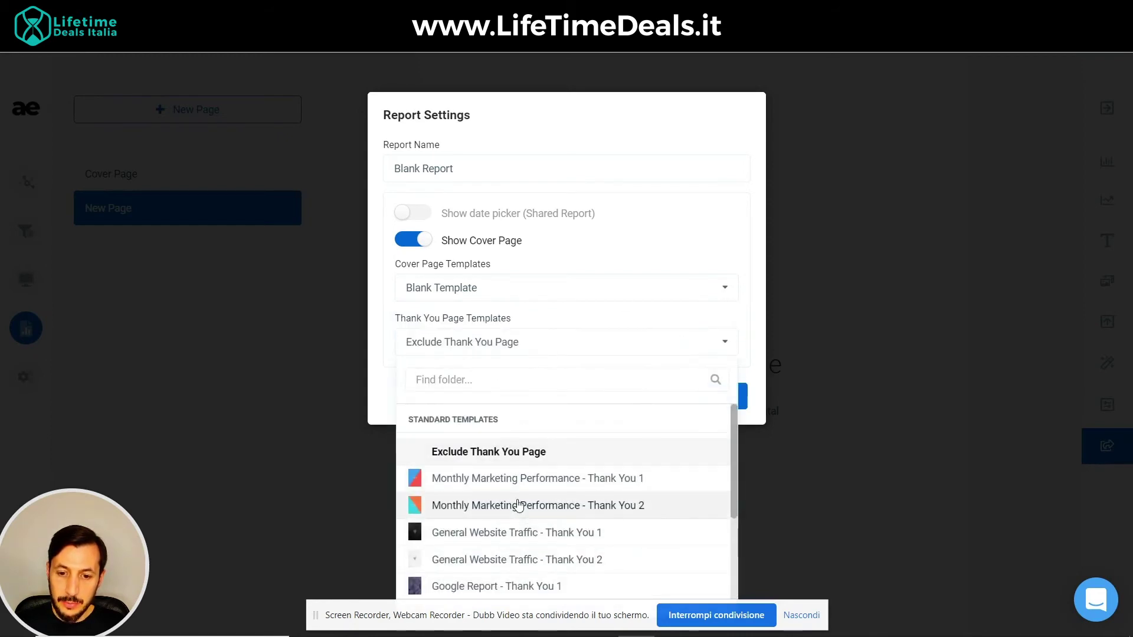
scroll(519, 505, down, 2)
scroll(518, 505, up, 3)
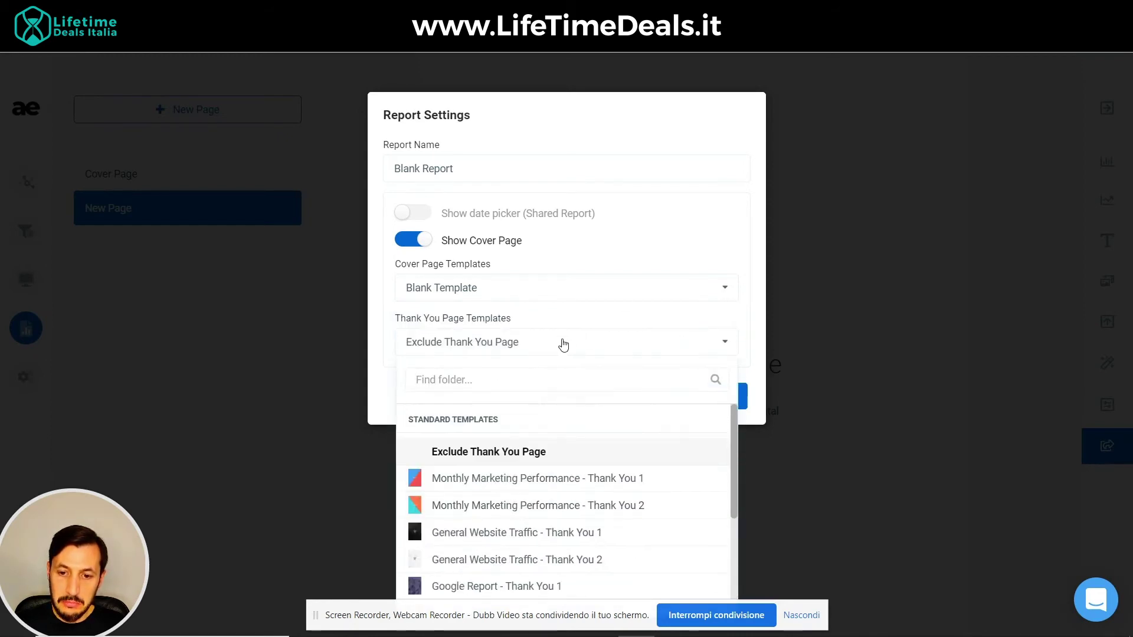
click(562, 345)
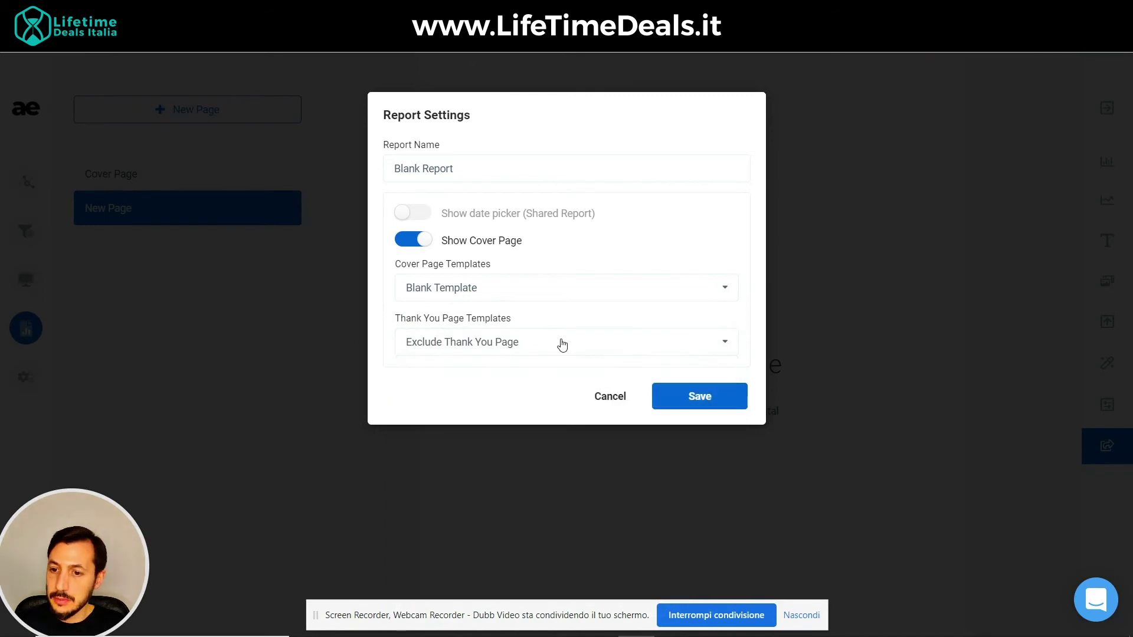
click(701, 396)
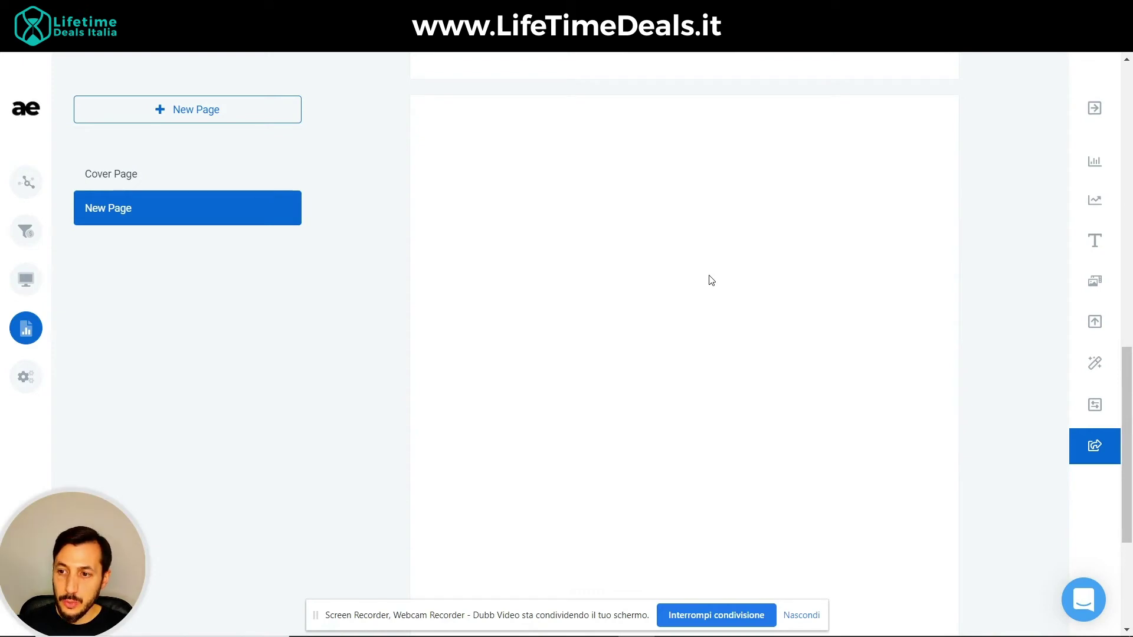
- Insert the ae (1).png image on the report's blank page and shrink it to a small logo in the page's upper-left corner
click(1096, 285)
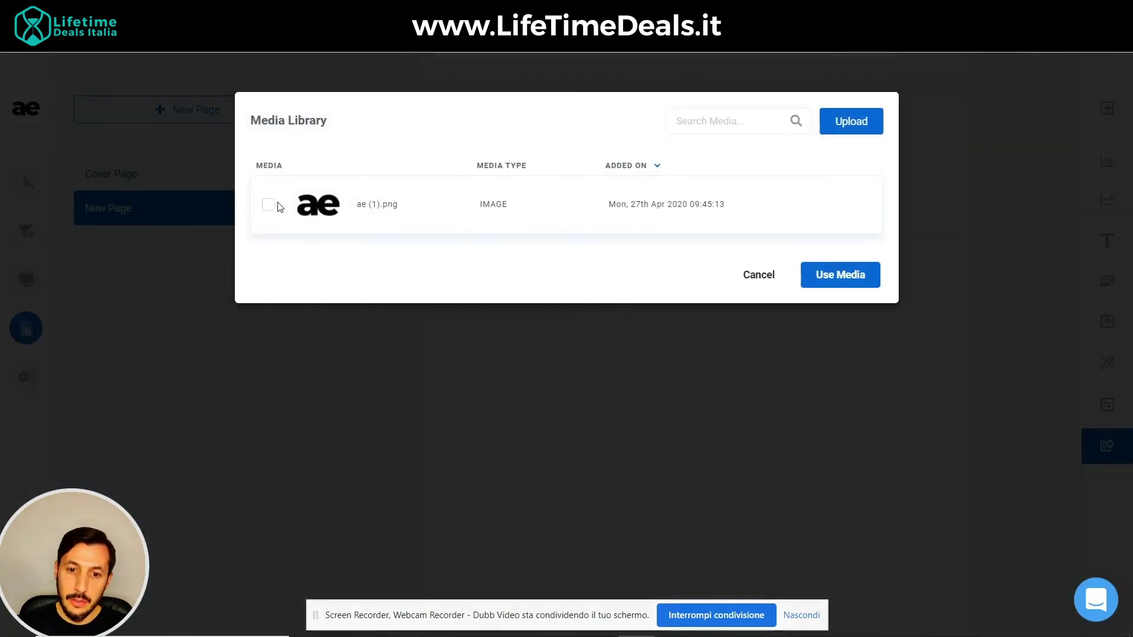
click(268, 204)
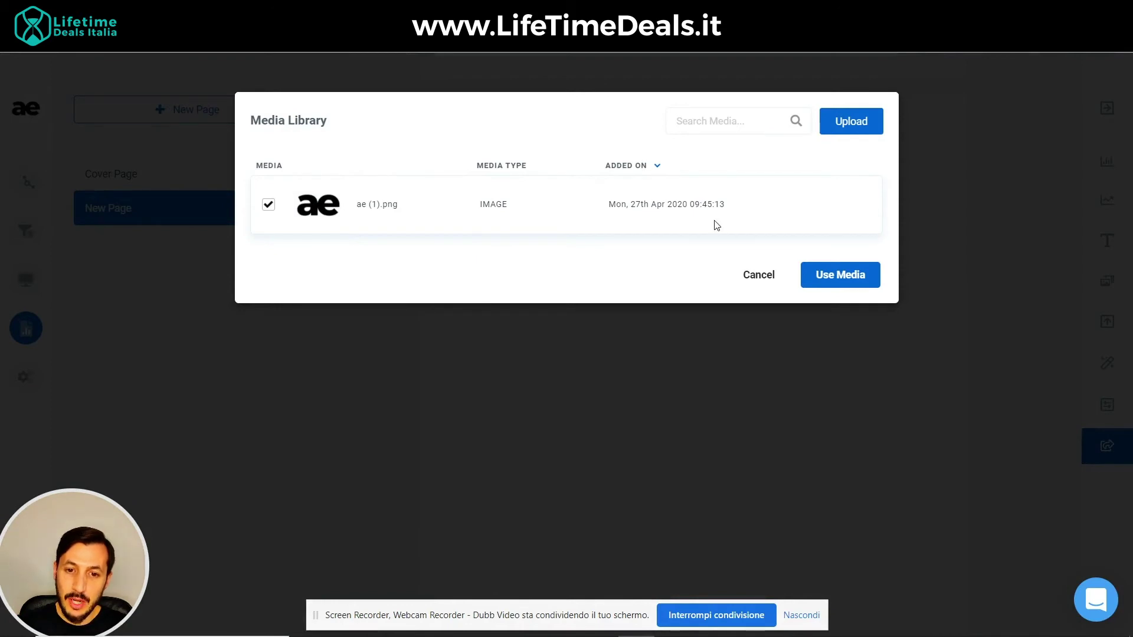
click(838, 273)
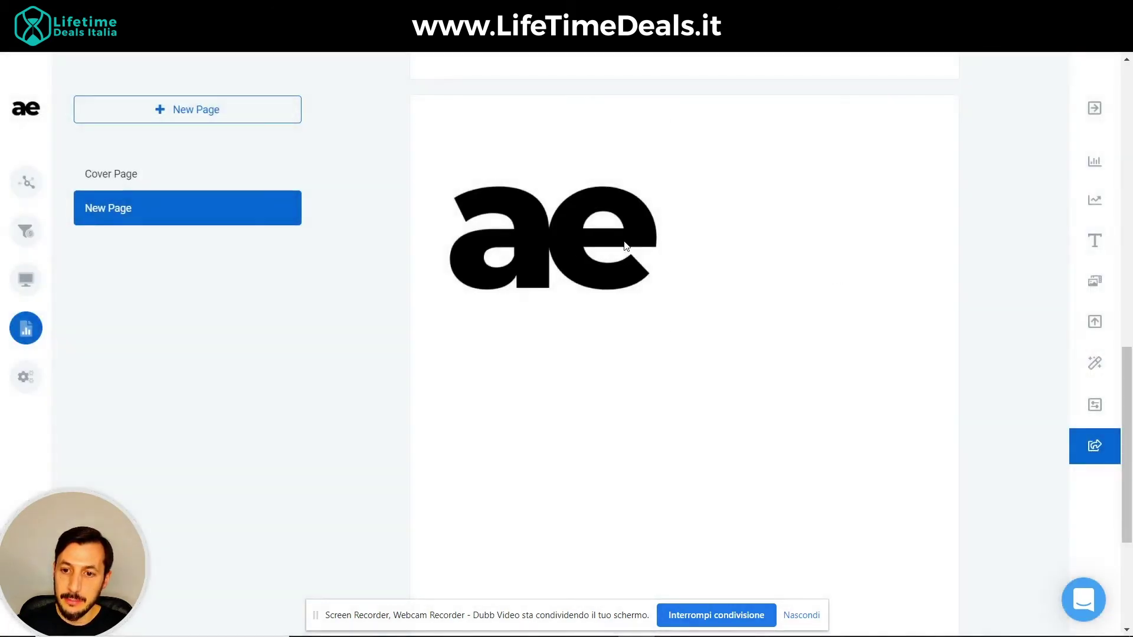
drag(670, 329, 571, 207)
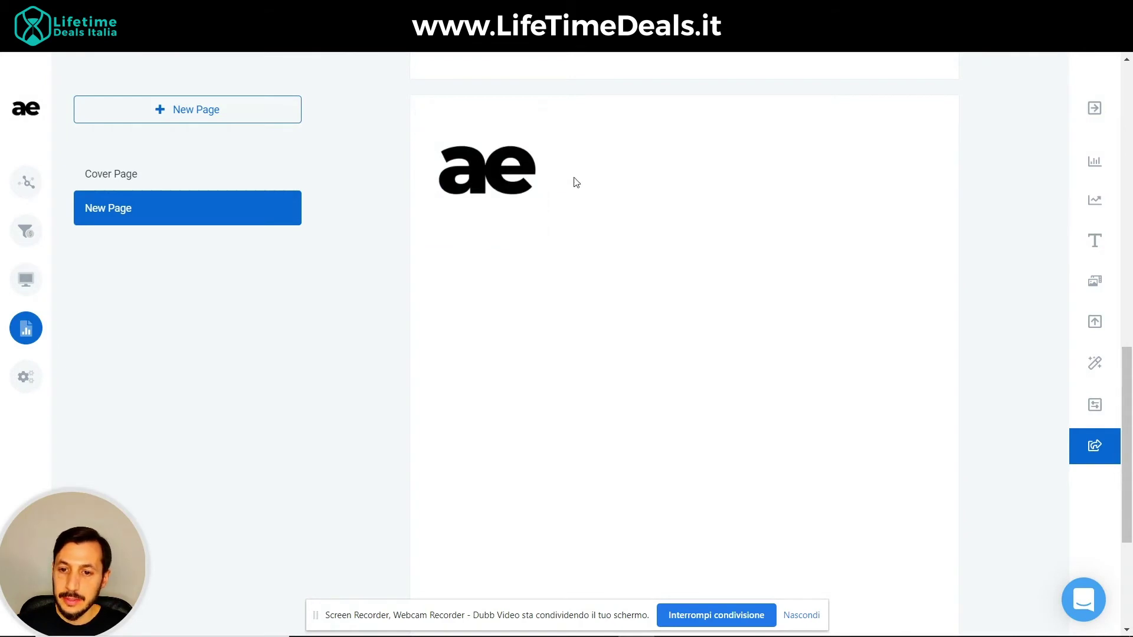
- Add the text "Google Analytics Overview" to the page in Heading 1 format and place it to the right of the logo
click(1107, 247)
click(510, 269)
text(Google Analytics Overview)
key(ctrl+a)
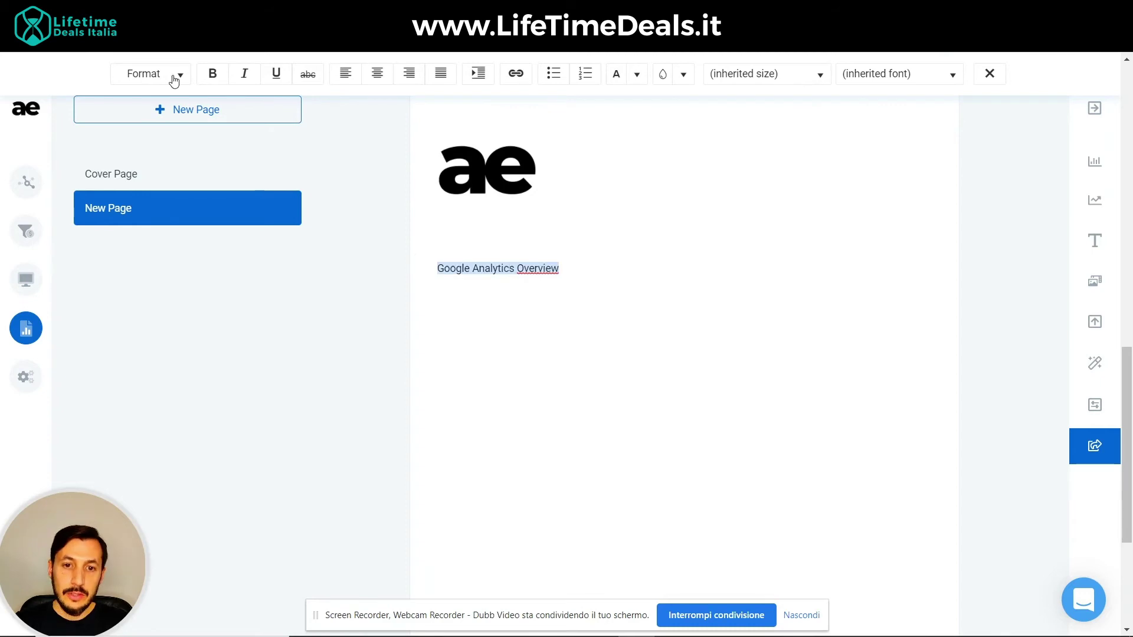
click(174, 75)
click(149, 189)
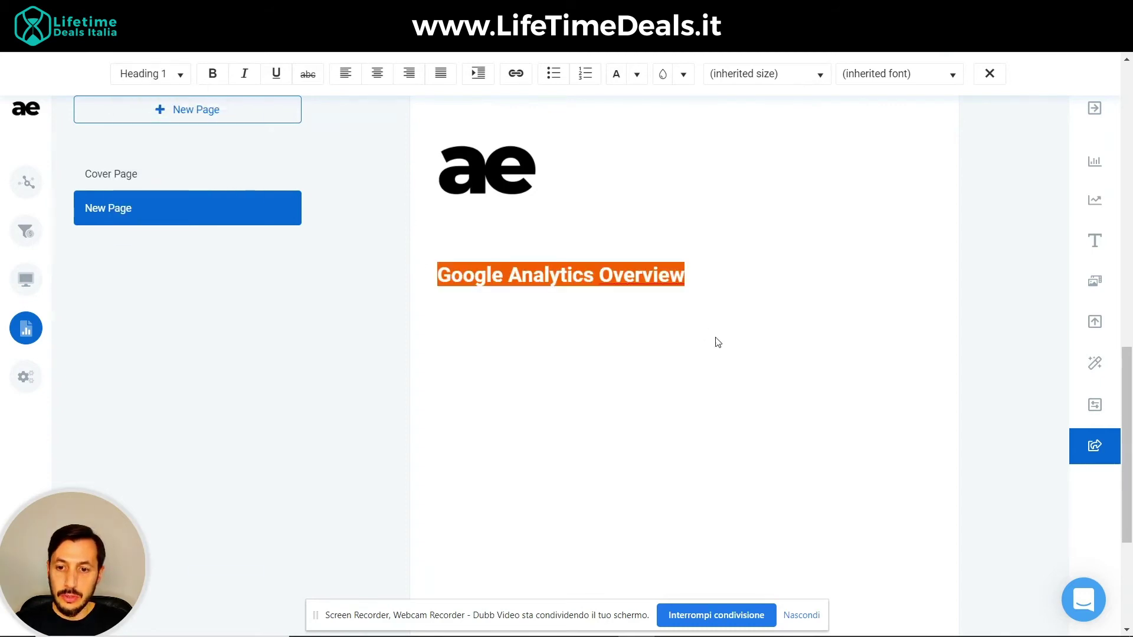
click(933, 280)
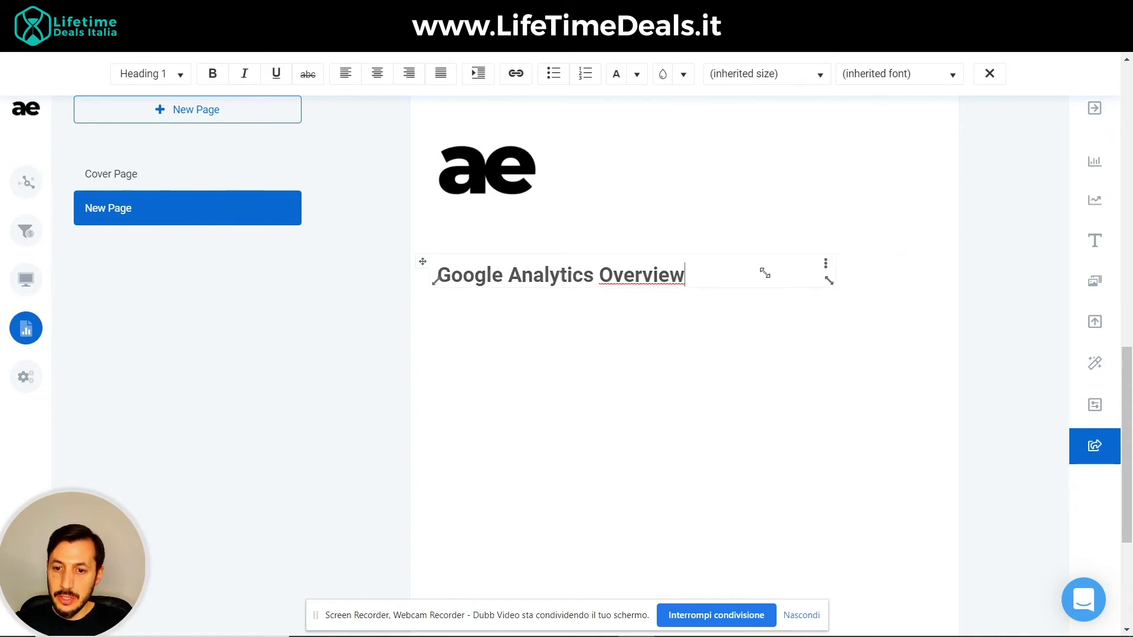
drag(428, 261, 561, 160)
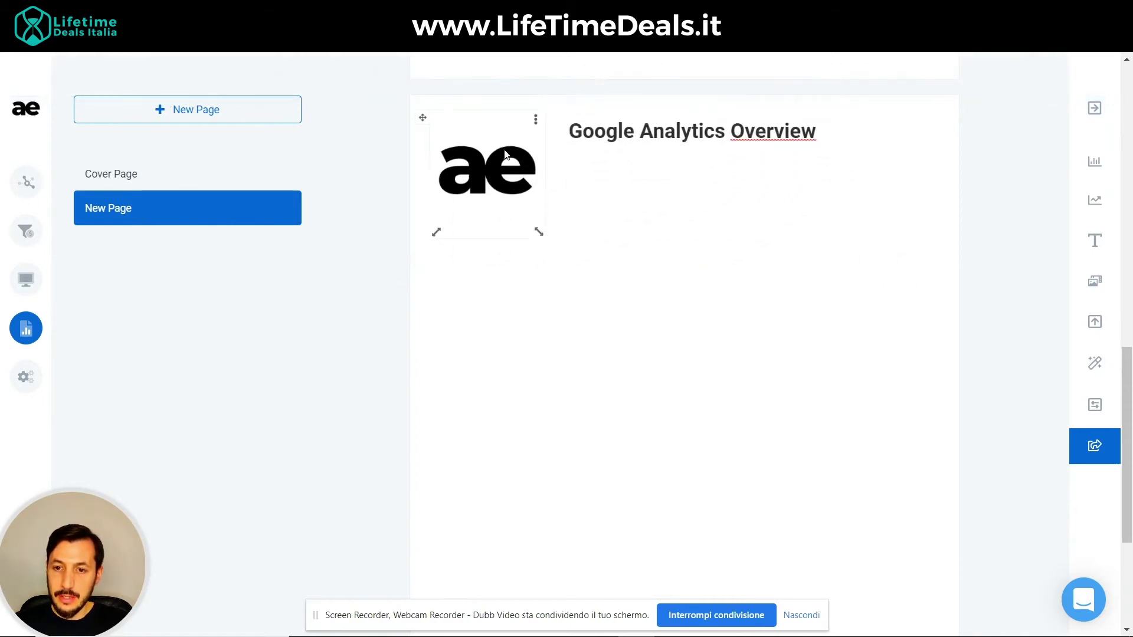
- Make the "Google Analytics Overview" text box taller and insert a blank line above the heading to align it with the logo
drag(541, 230, 539, 137)
drag(436, 136, 429, 219)
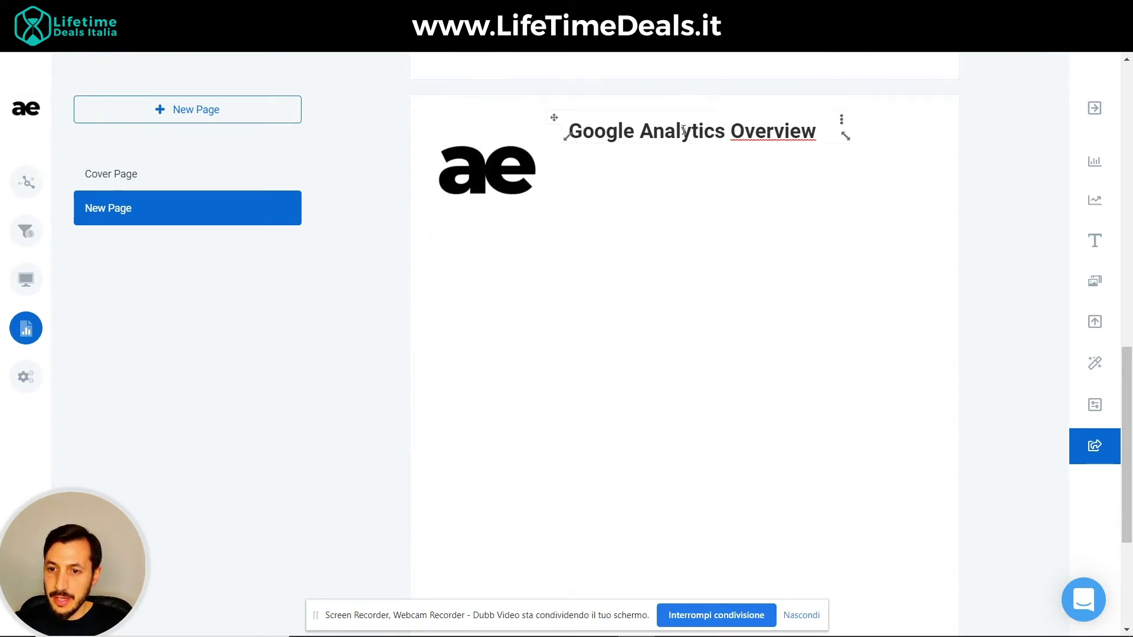
drag(847, 135, 844, 192)
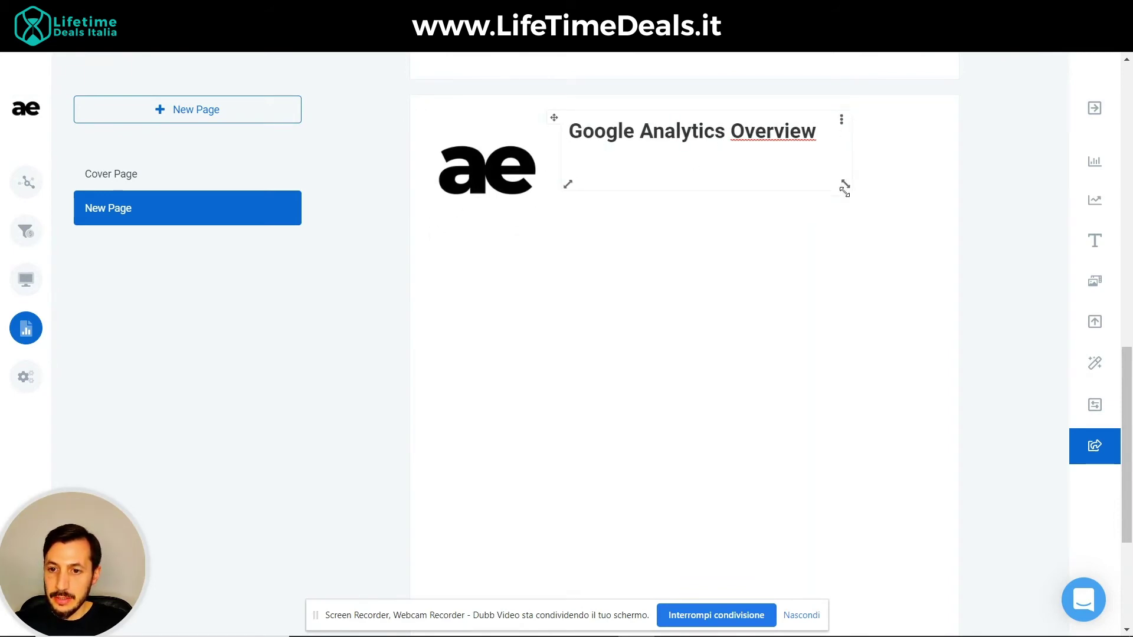
click(569, 128)
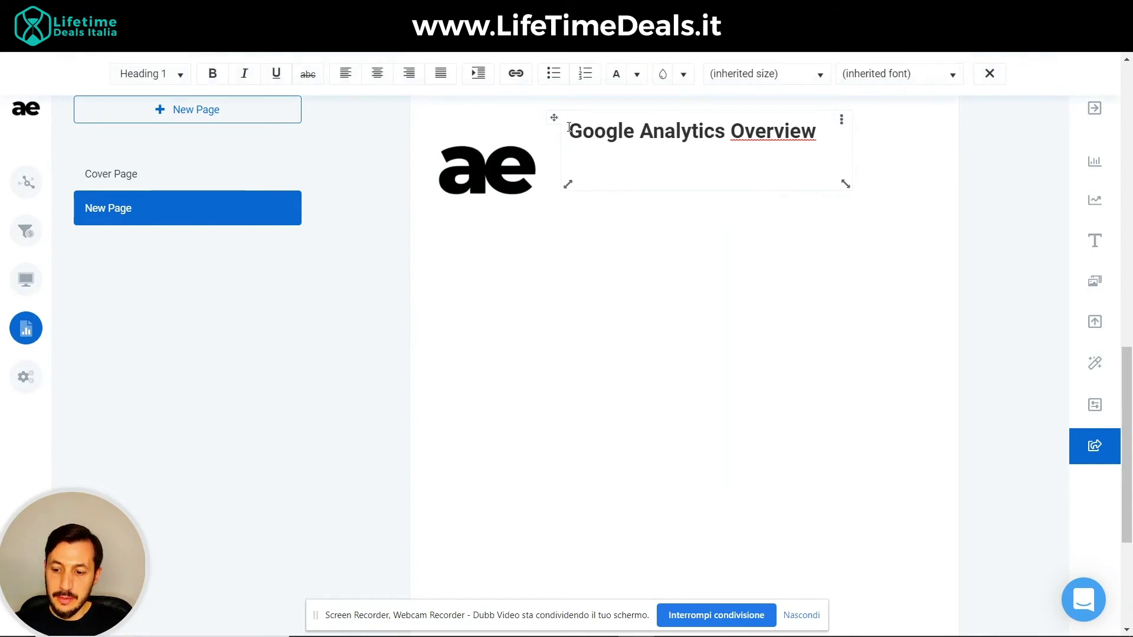
key(Return)
click(819, 255)
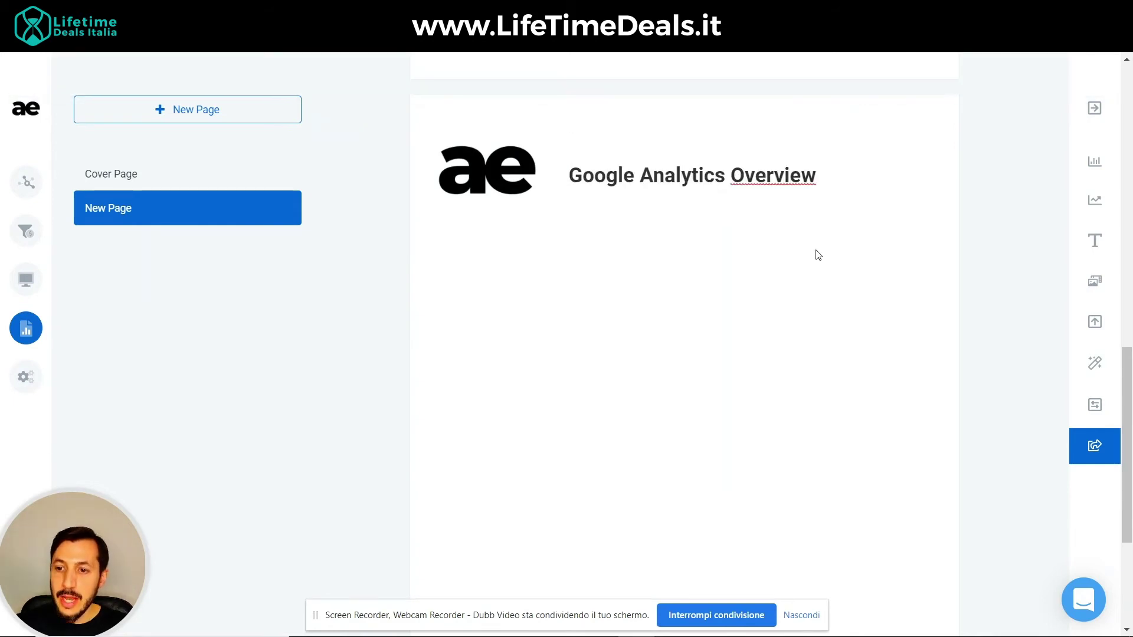
- Start a new data widget on the report page using the Facebook integration and the Likes data view
click(1105, 166)
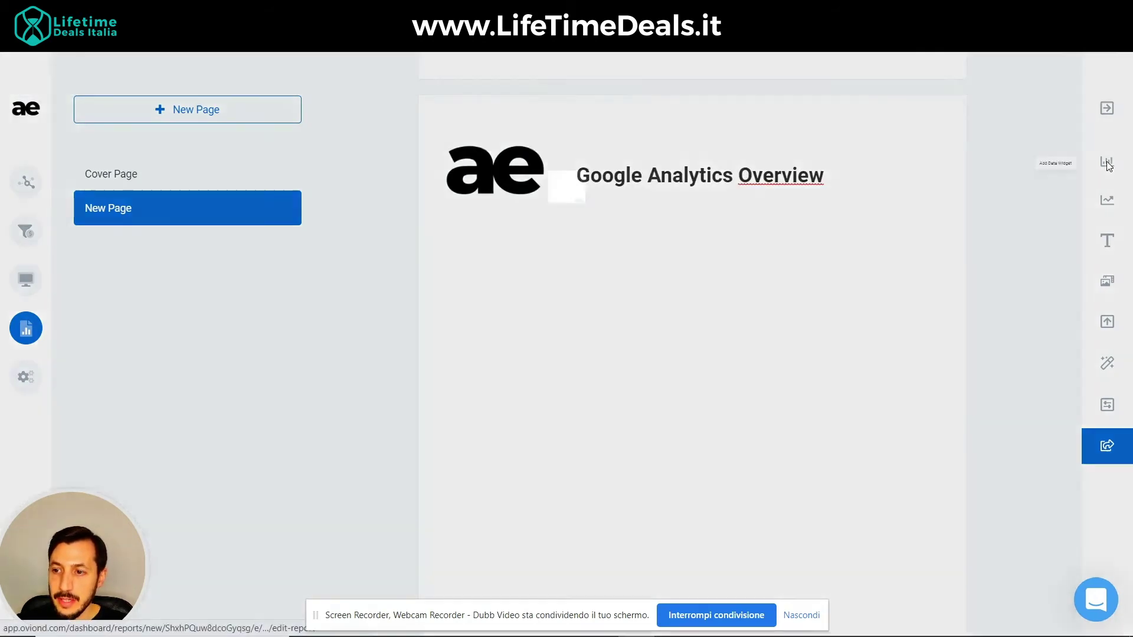
click(591, 216)
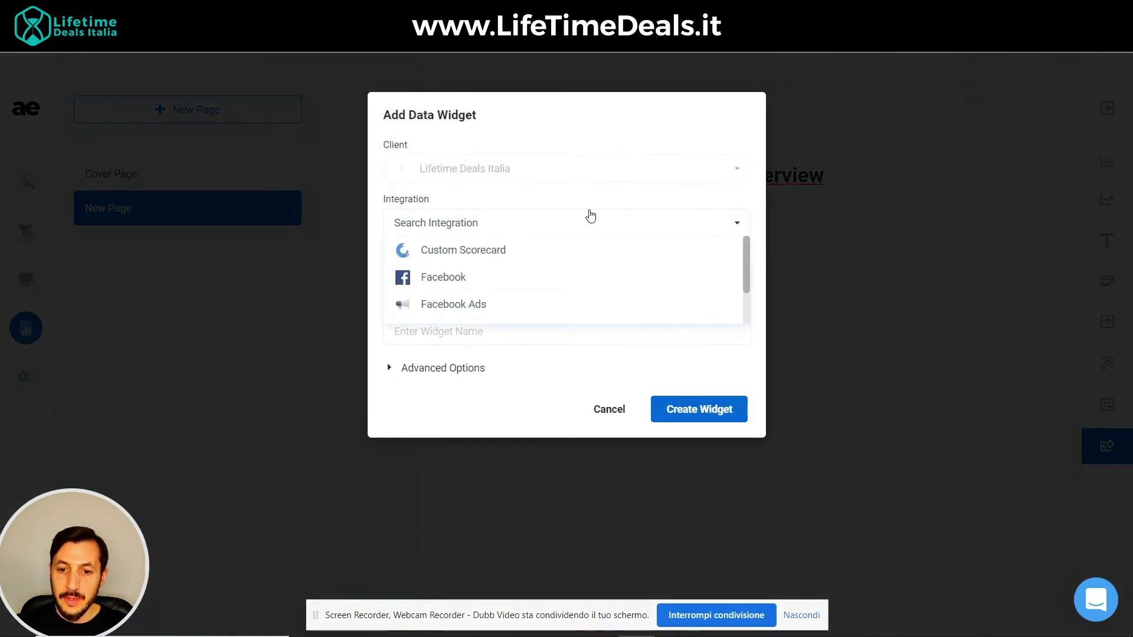
scroll(518, 268, down, 1)
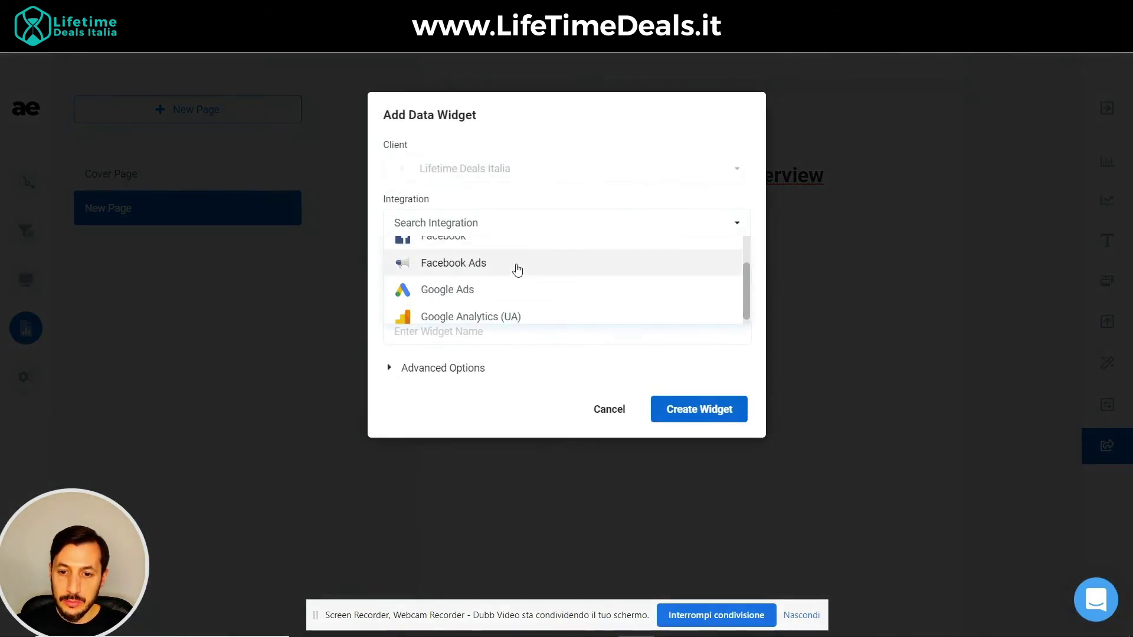
scroll(595, 254, up, 1)
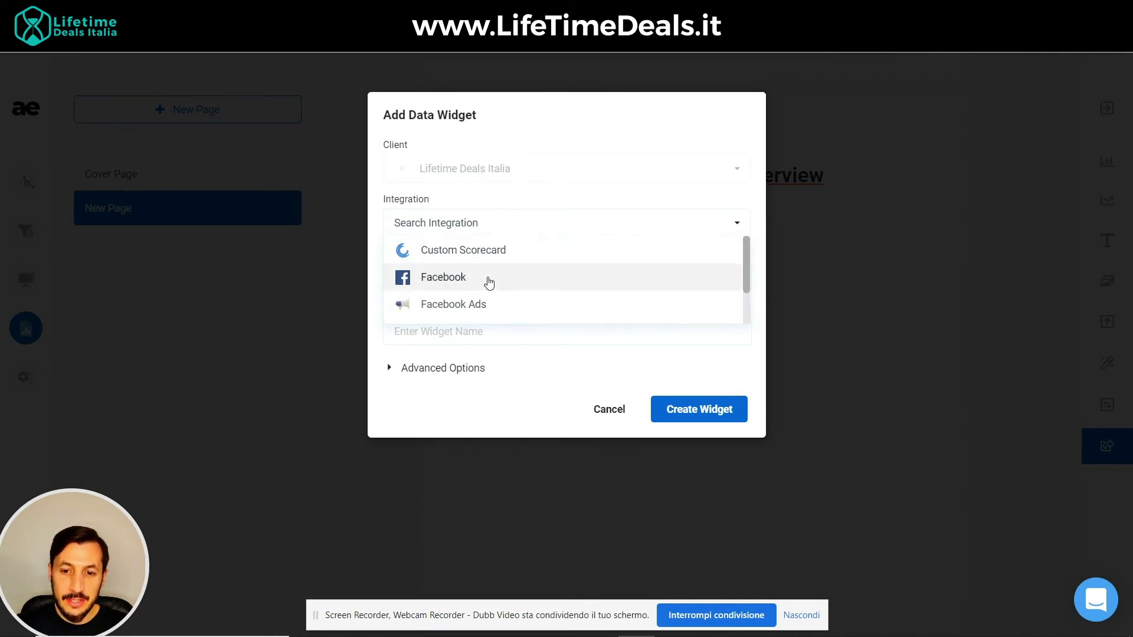
click(489, 283)
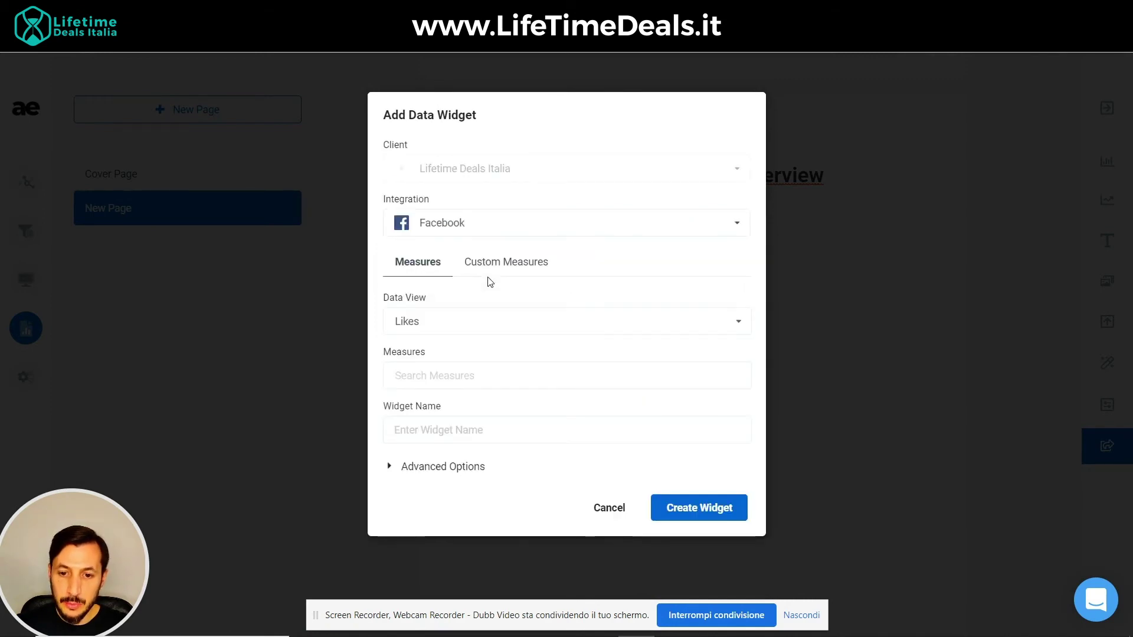
click(486, 320)
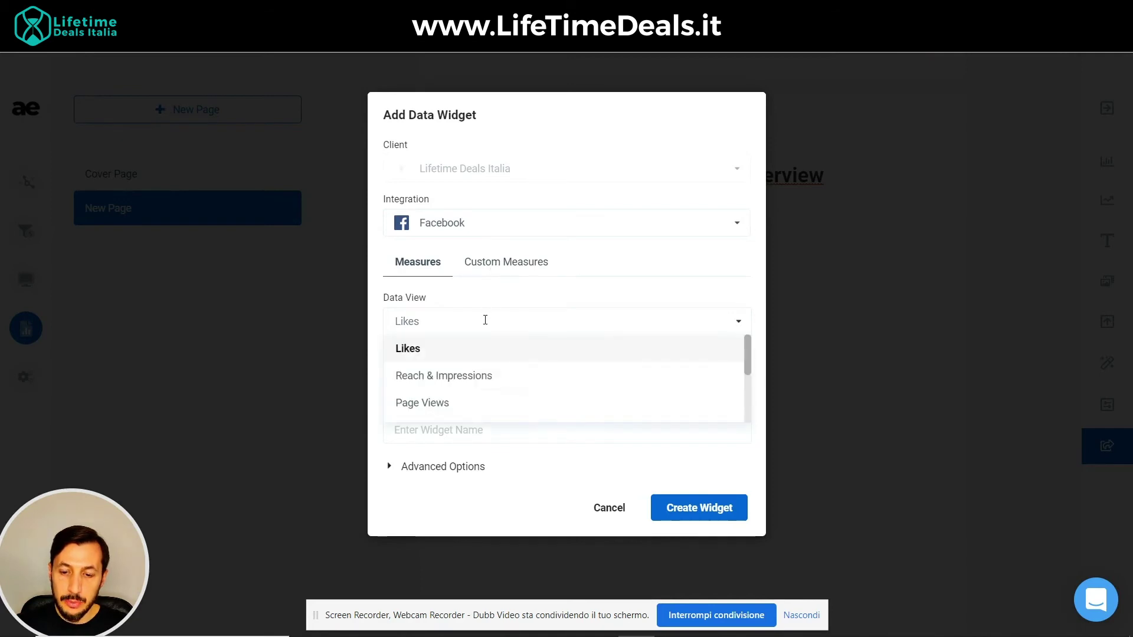
click(465, 351)
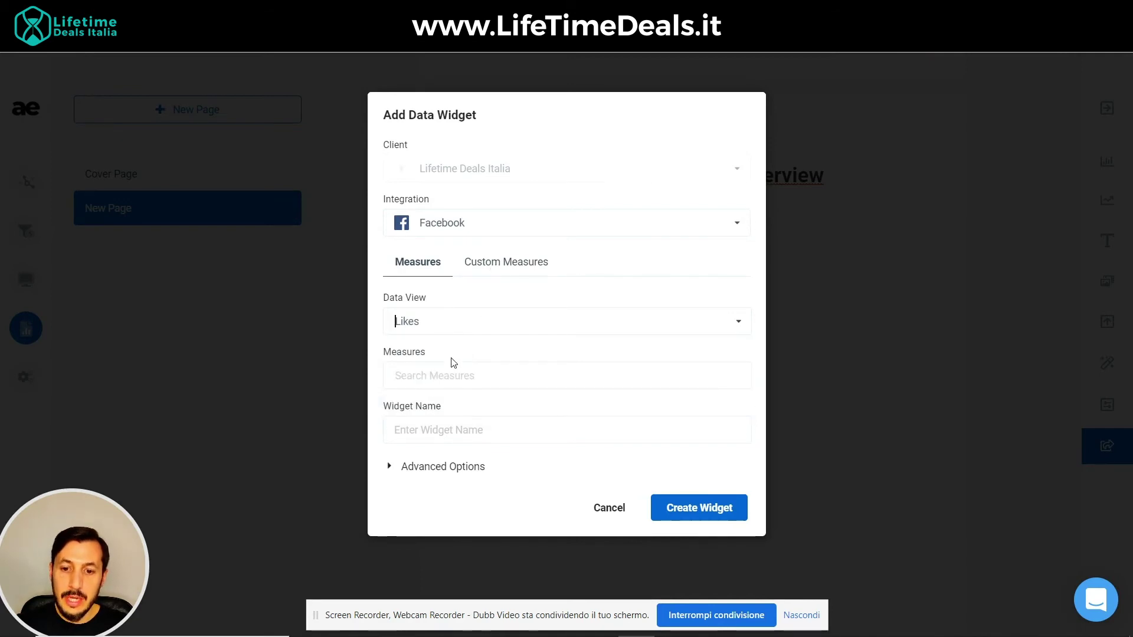
- Select Total Page Likes, New Paid Likes and New Organic Likes as the widget's measures
click(424, 378)
click(422, 407)
click(524, 375)
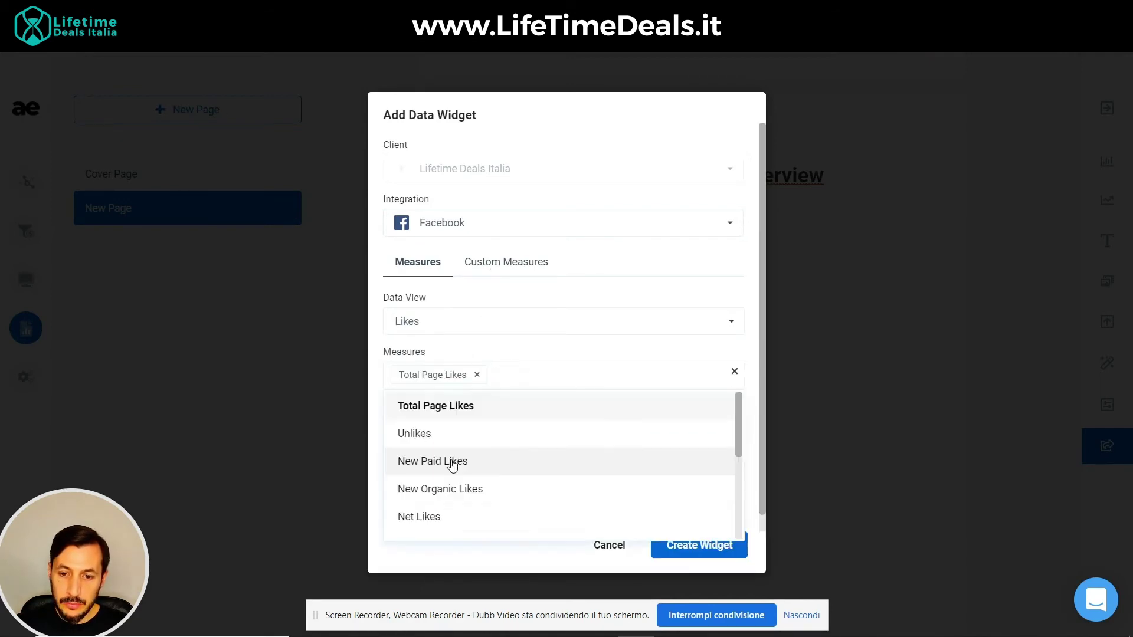
click(450, 462)
click(614, 383)
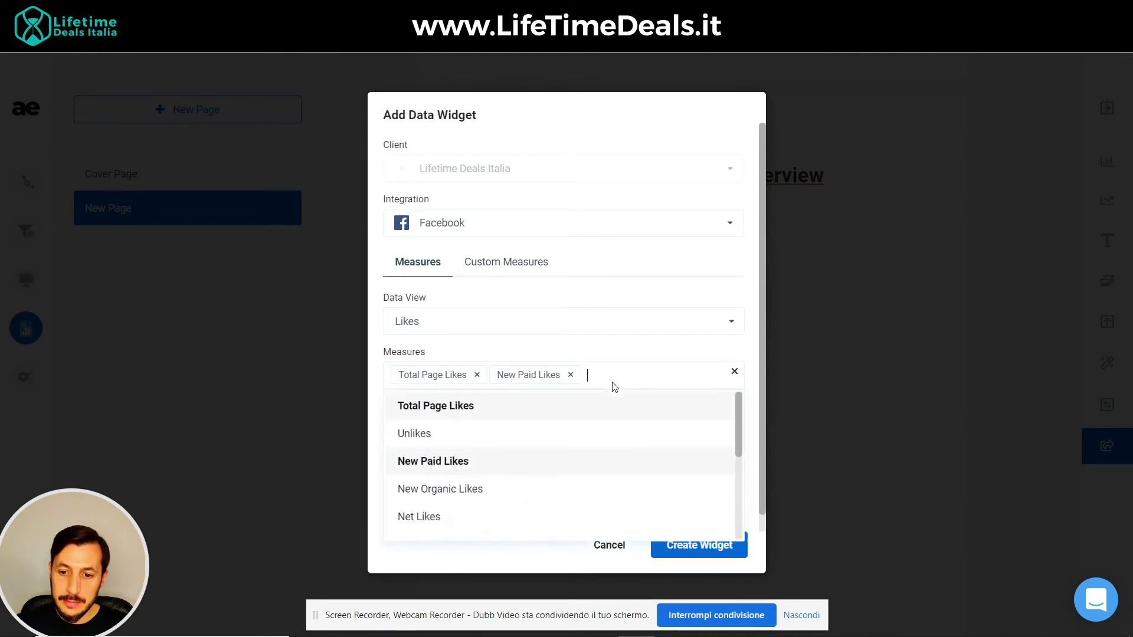
click(480, 492)
- Name the widget "Likes", choose the bar chart type and create the widget
click(464, 433)
text(Likes)
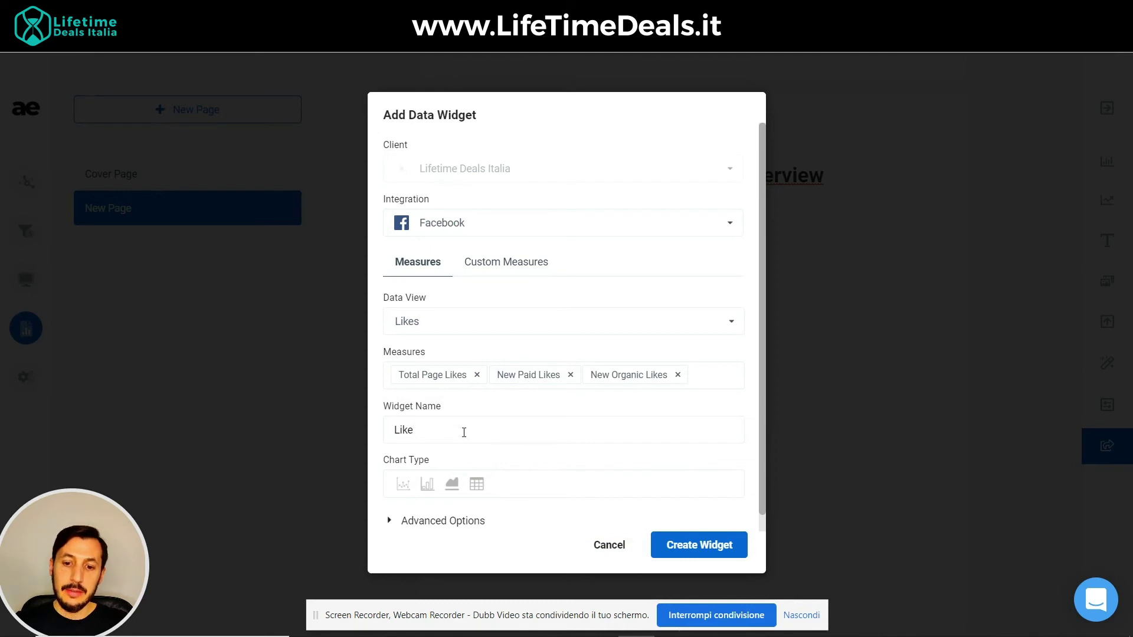
click(428, 490)
scroll(614, 413, down, 1)
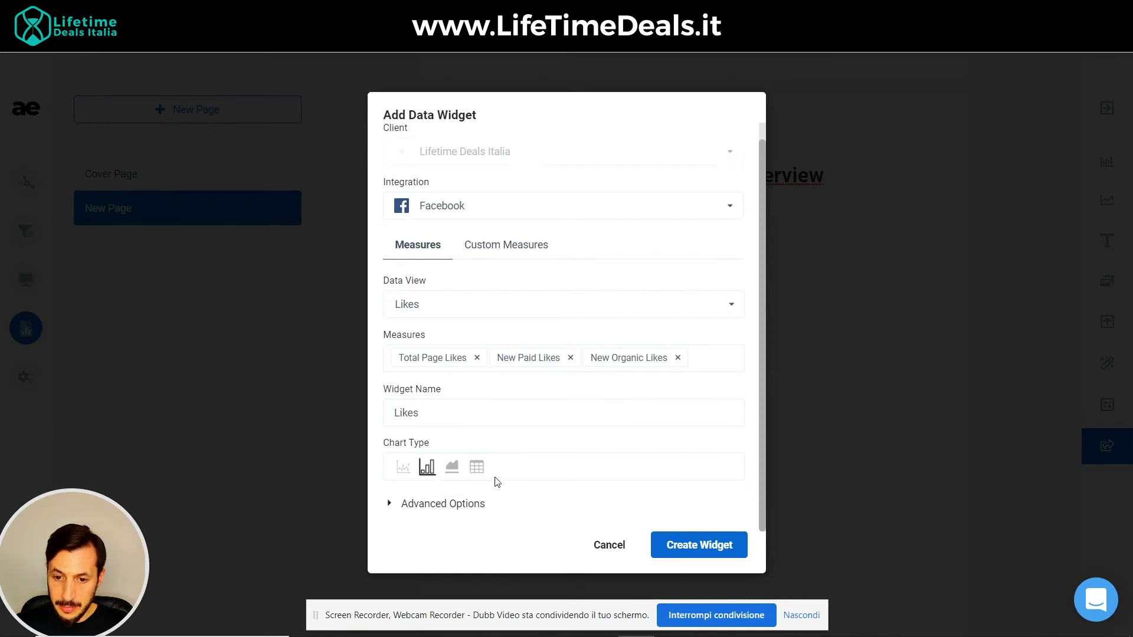
click(717, 553)
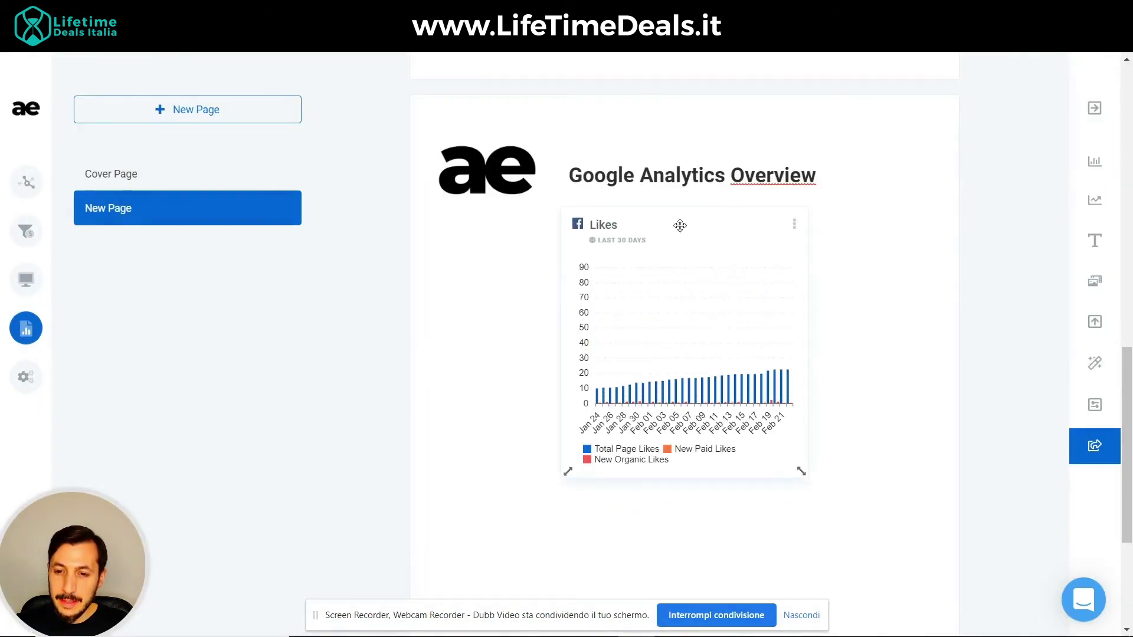
- Place the Likes widget below the logo, enlarge it to nearly the page's full width and change its chart type to line
drag(642, 284, 554, 289)
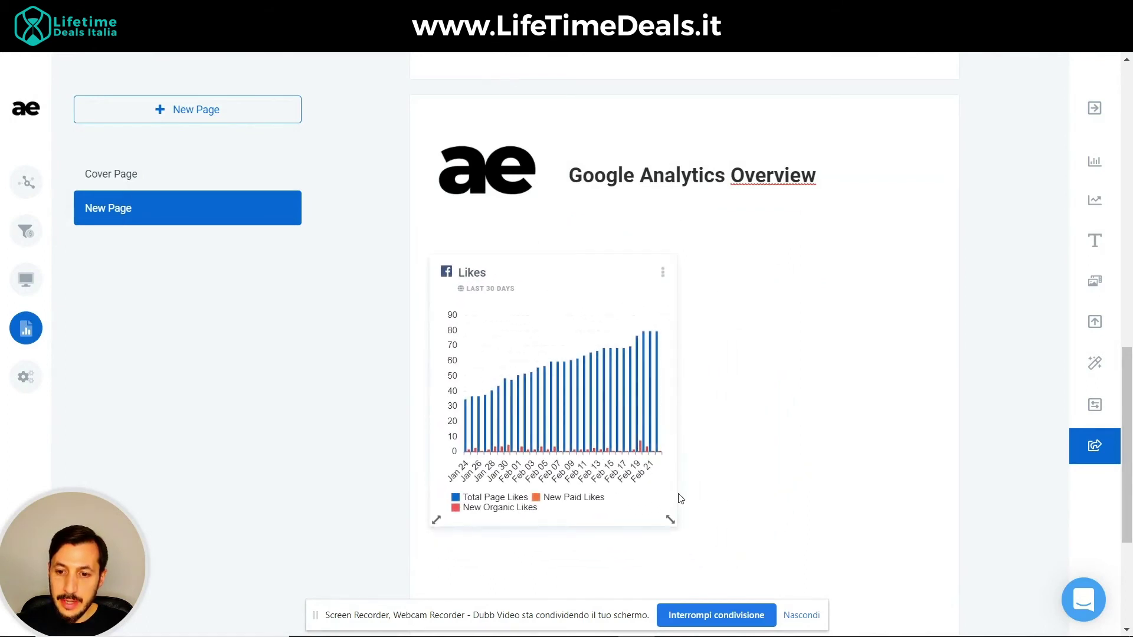
drag(673, 517, 931, 554)
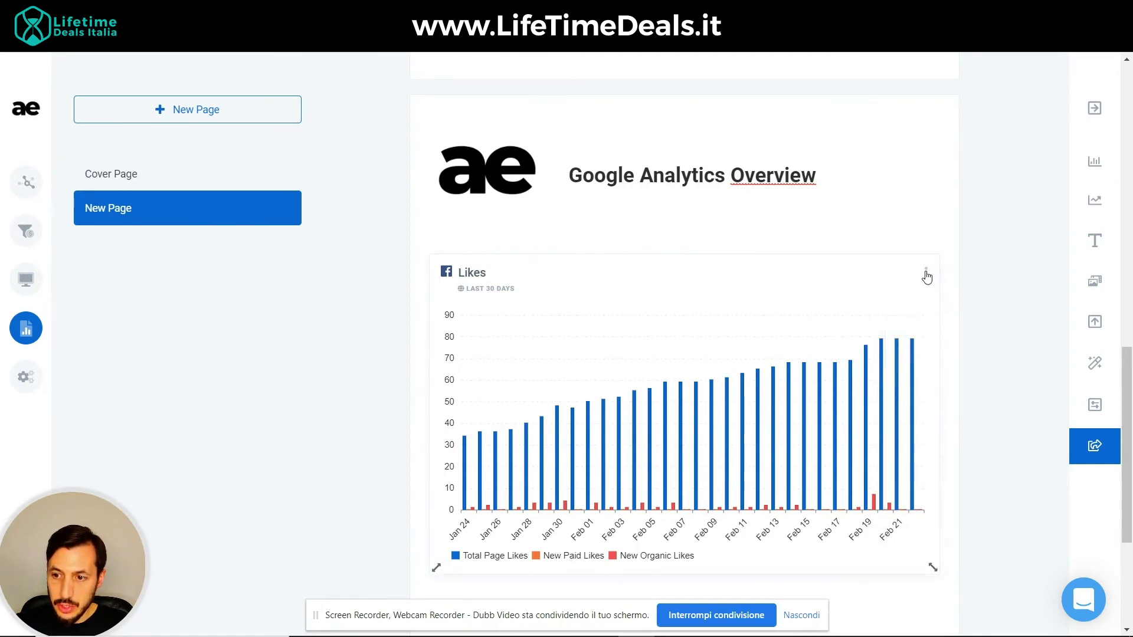
click(926, 274)
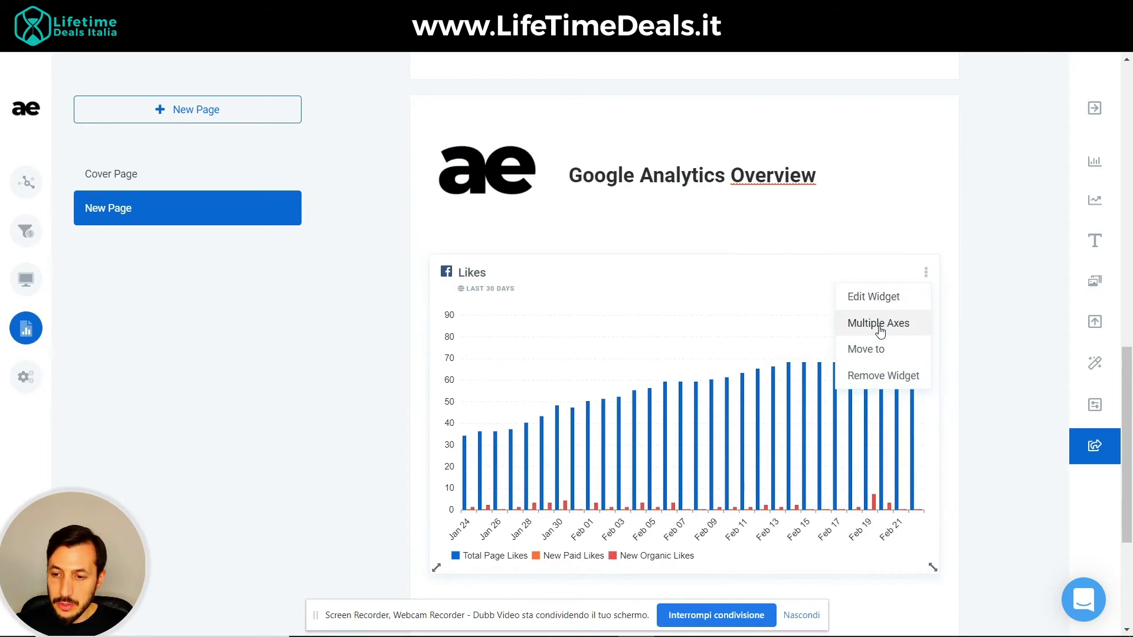
click(874, 301)
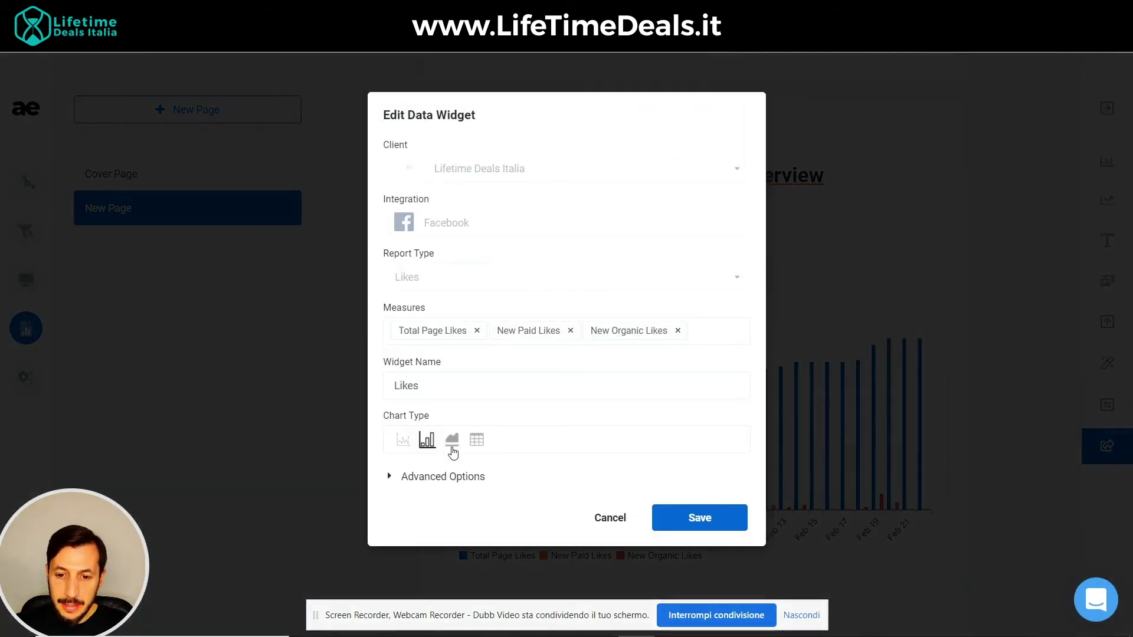
click(406, 448)
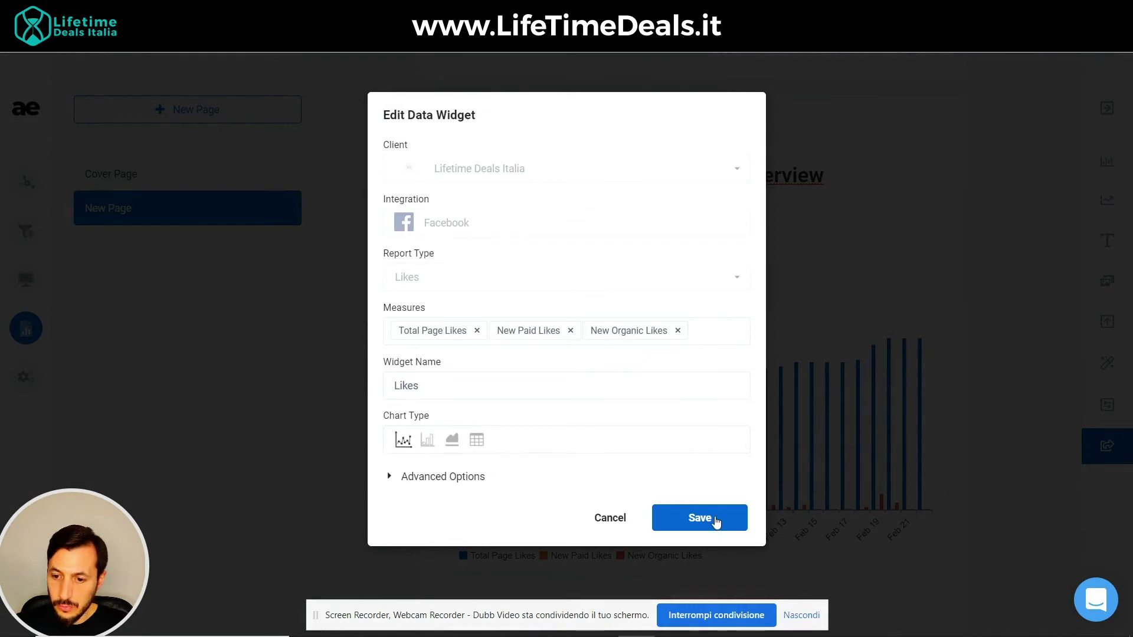
click(700, 518)
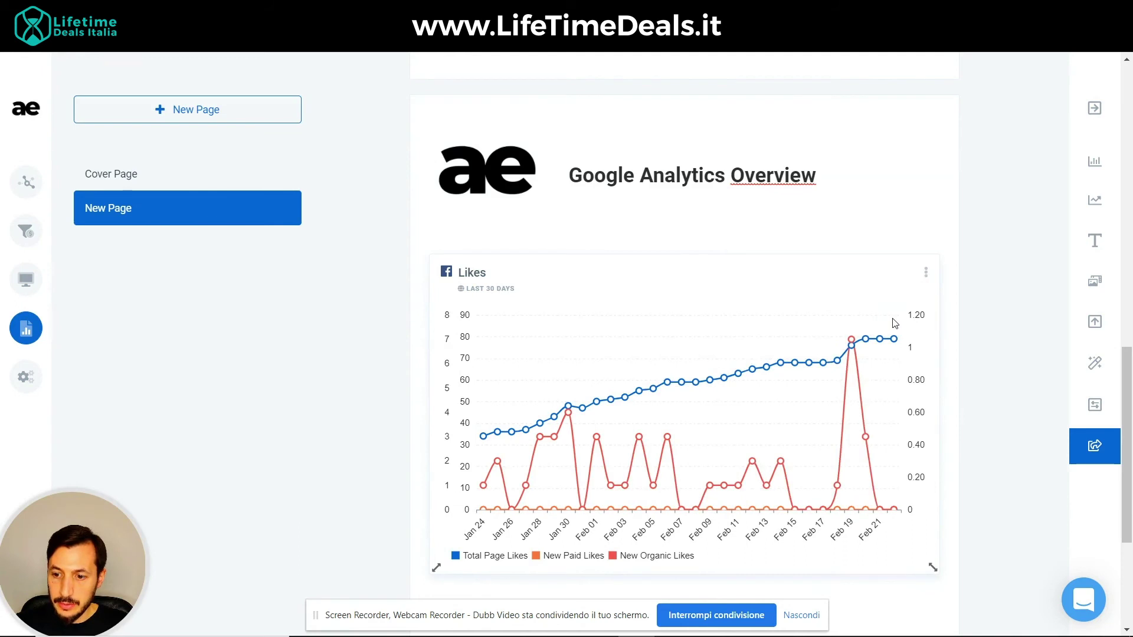
- Look over the report pages in the editor, open the report's shareable view and look through its cover and content pages
mouse_move(890, 475)
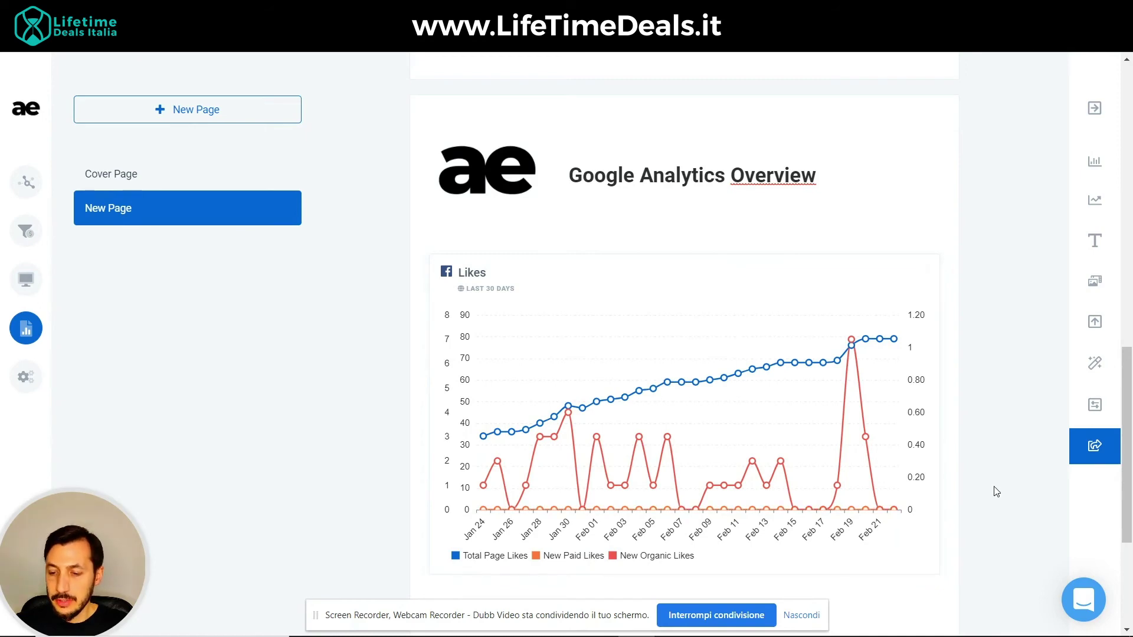
scroll(996, 491, down, 4)
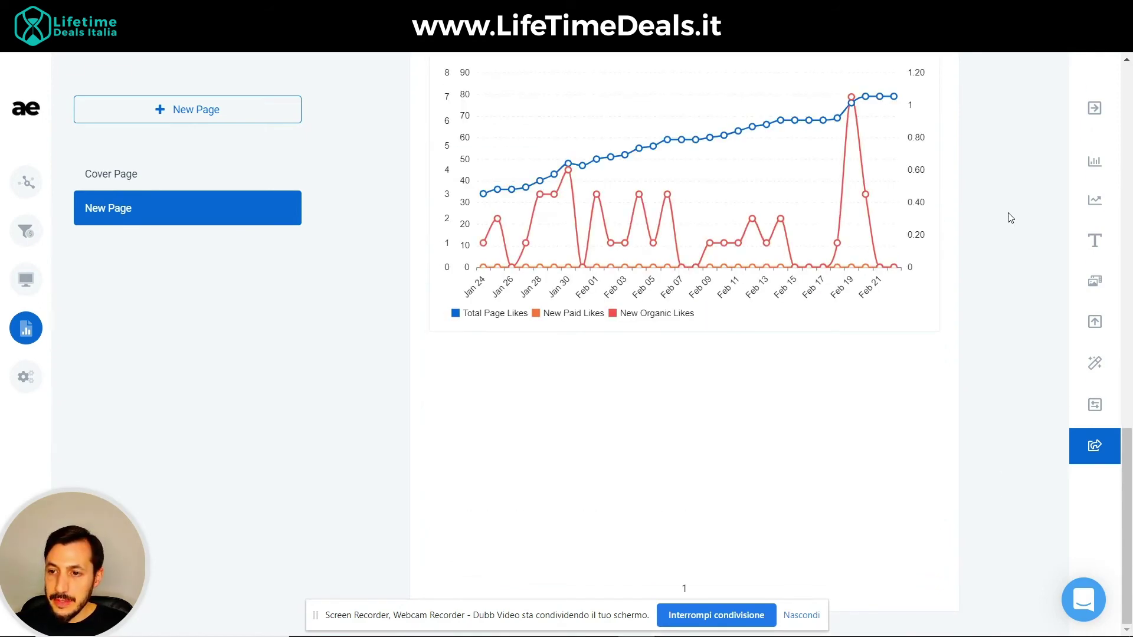
scroll(1011, 218, up, 4)
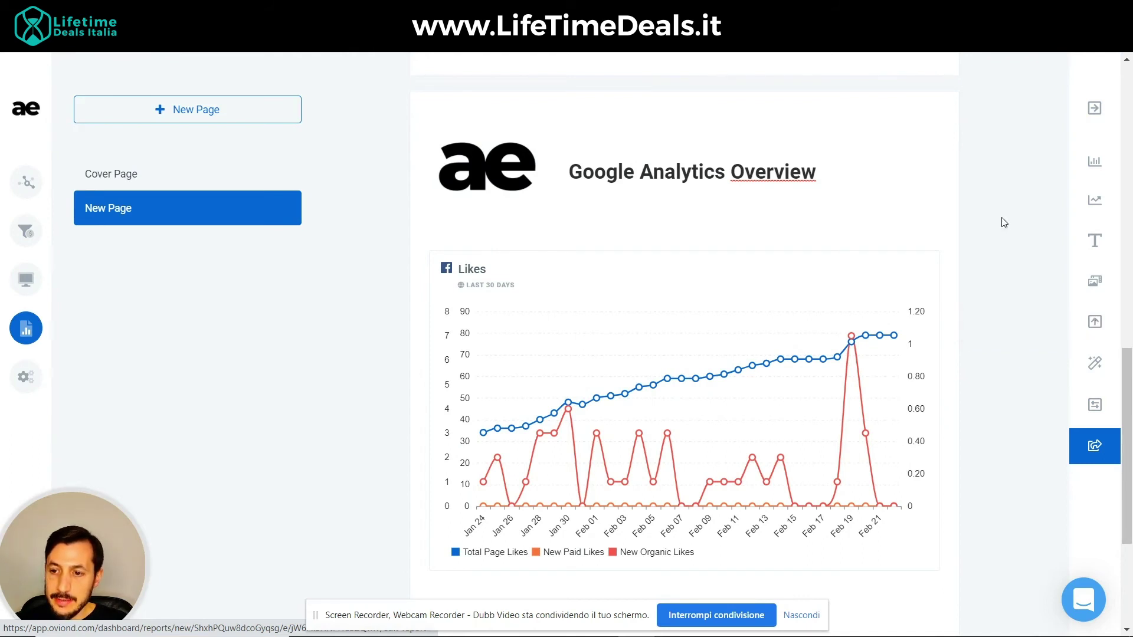
scroll(1002, 223, up, 7)
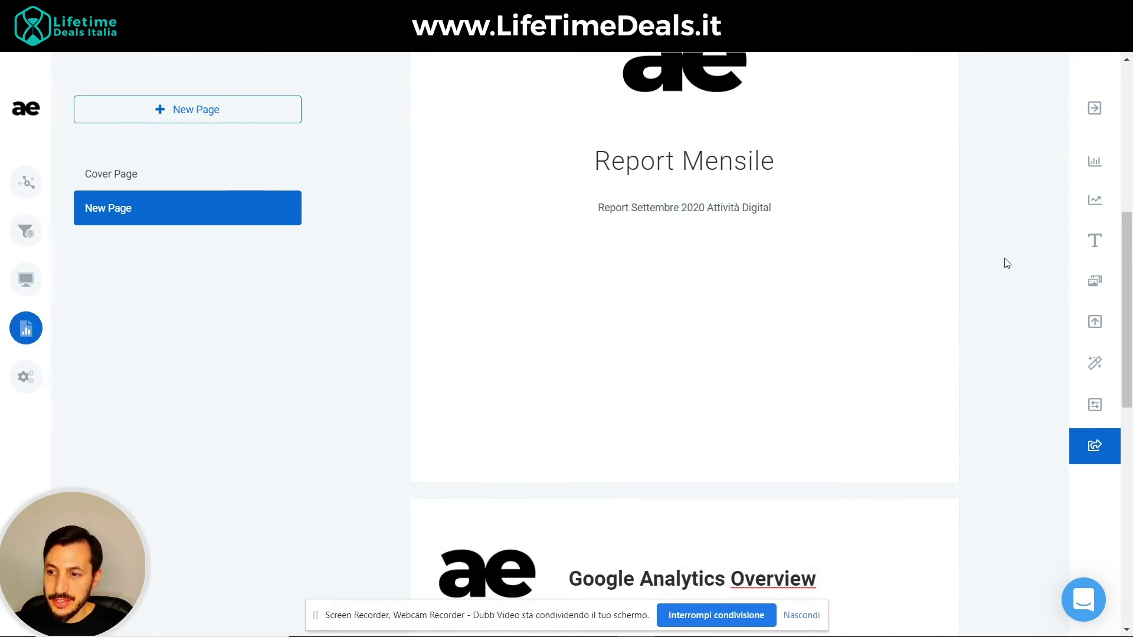
scroll(1008, 264, down, 3)
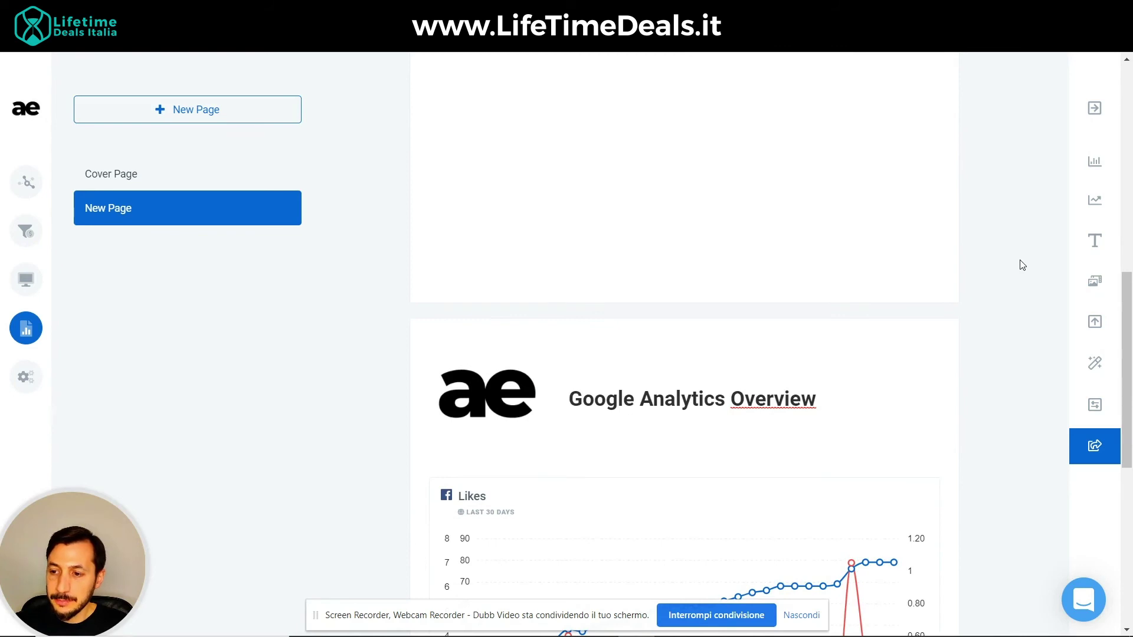
scroll(1022, 262, down, 5)
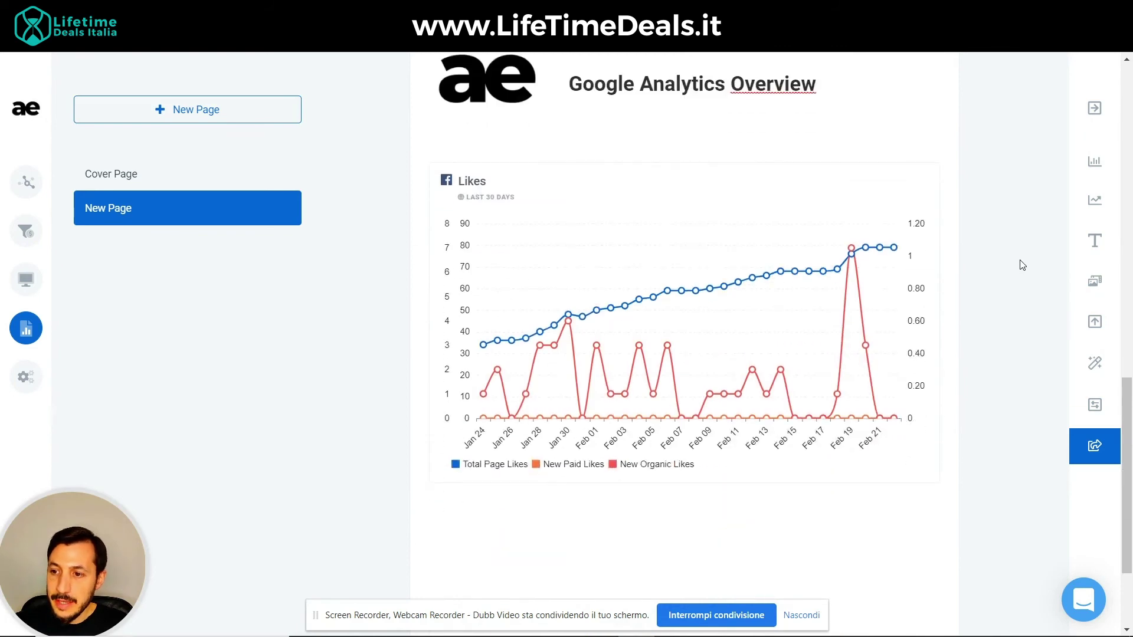
click(1105, 448)
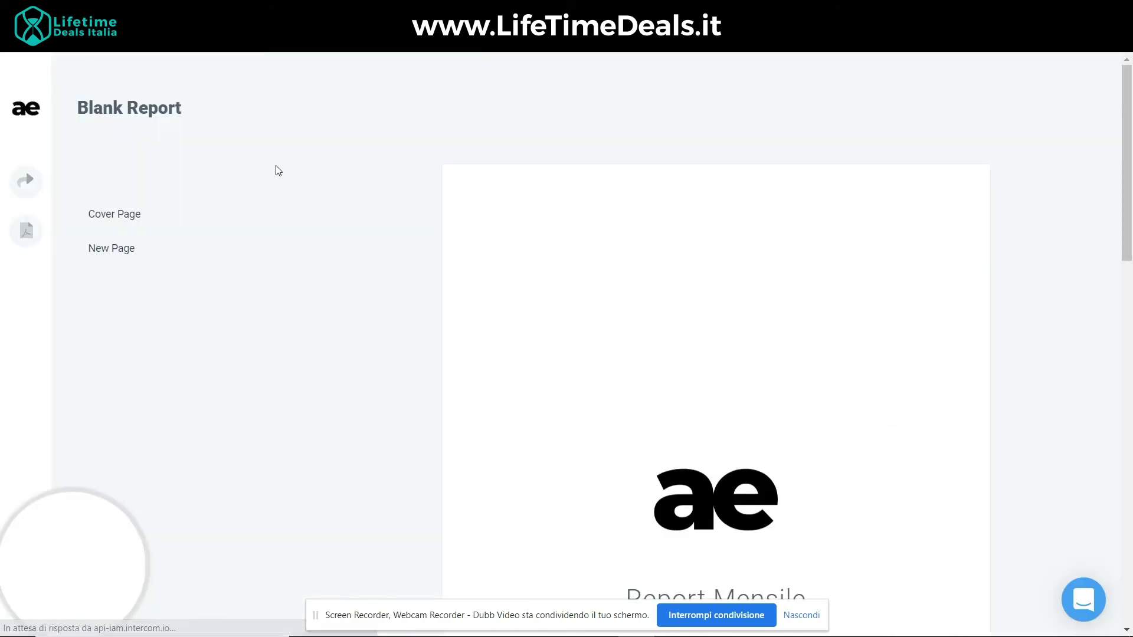
scroll(323, 307, down, 4)
scroll(324, 307, down, 10)
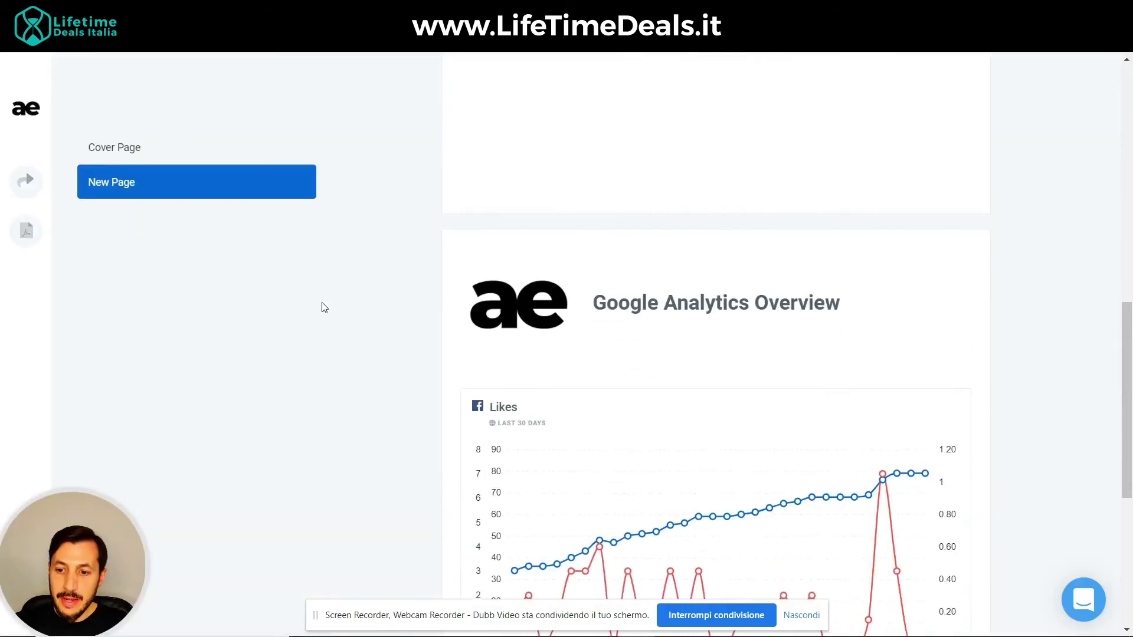
scroll(323, 307, up, 15)
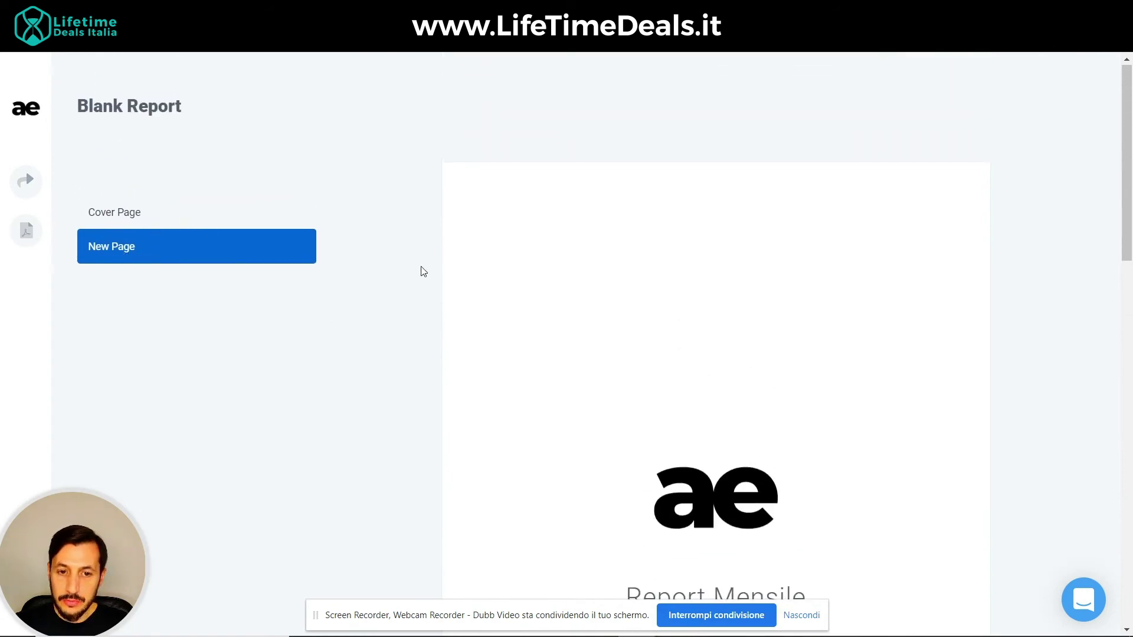
scroll(424, 271, down, 4)
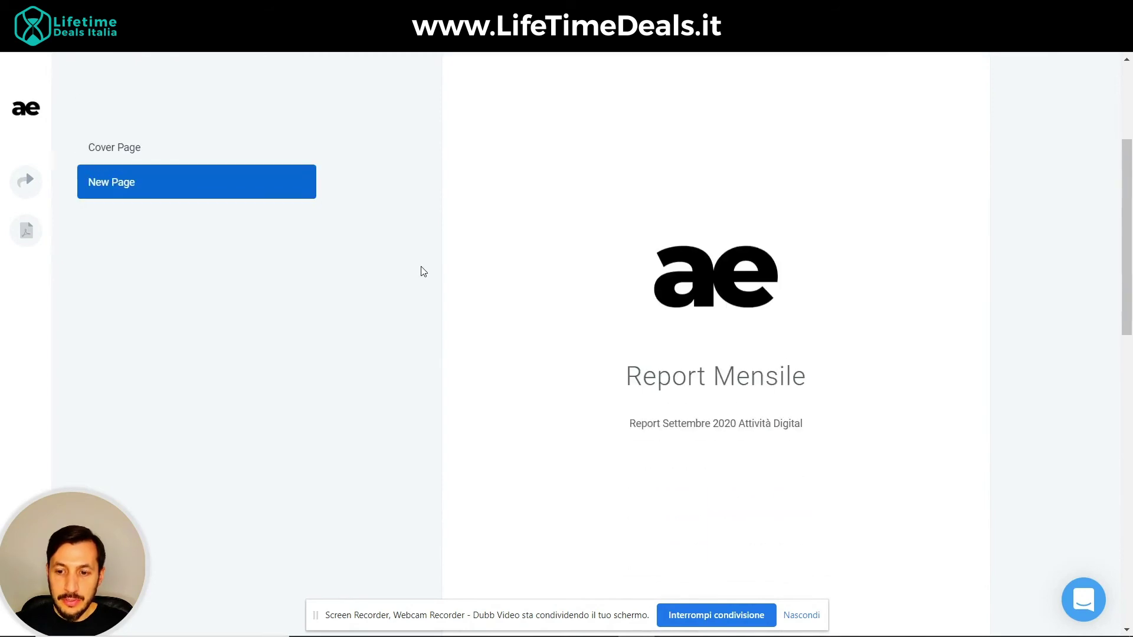
scroll(424, 272, down, 12)
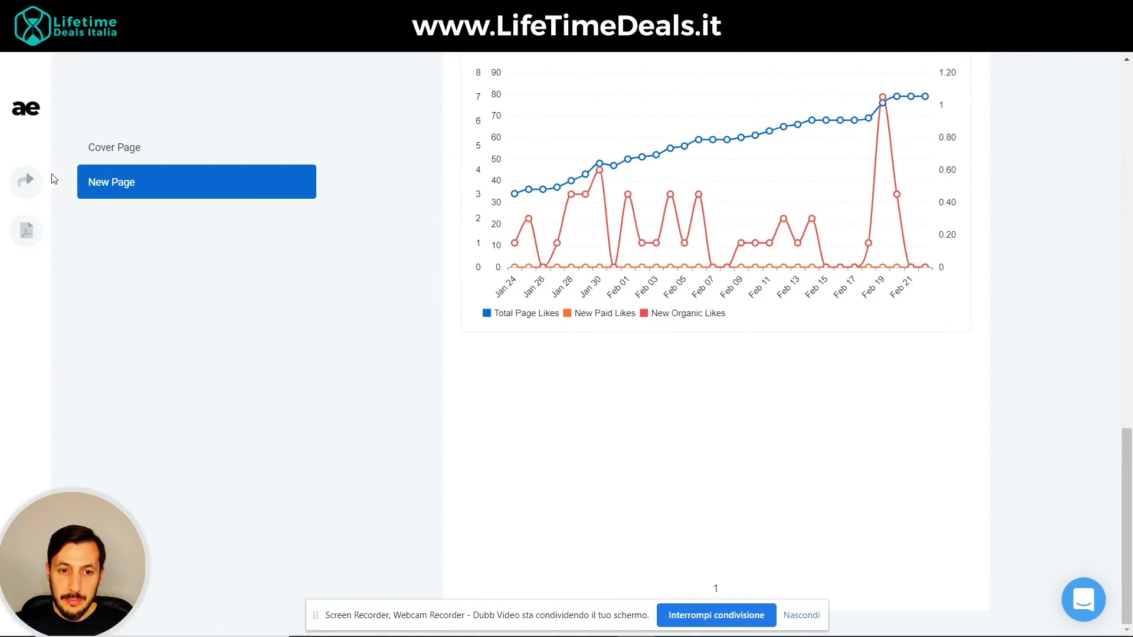
- Look at the report's URL and email sharing options, close them without sharing and return to the pages
click(28, 182)
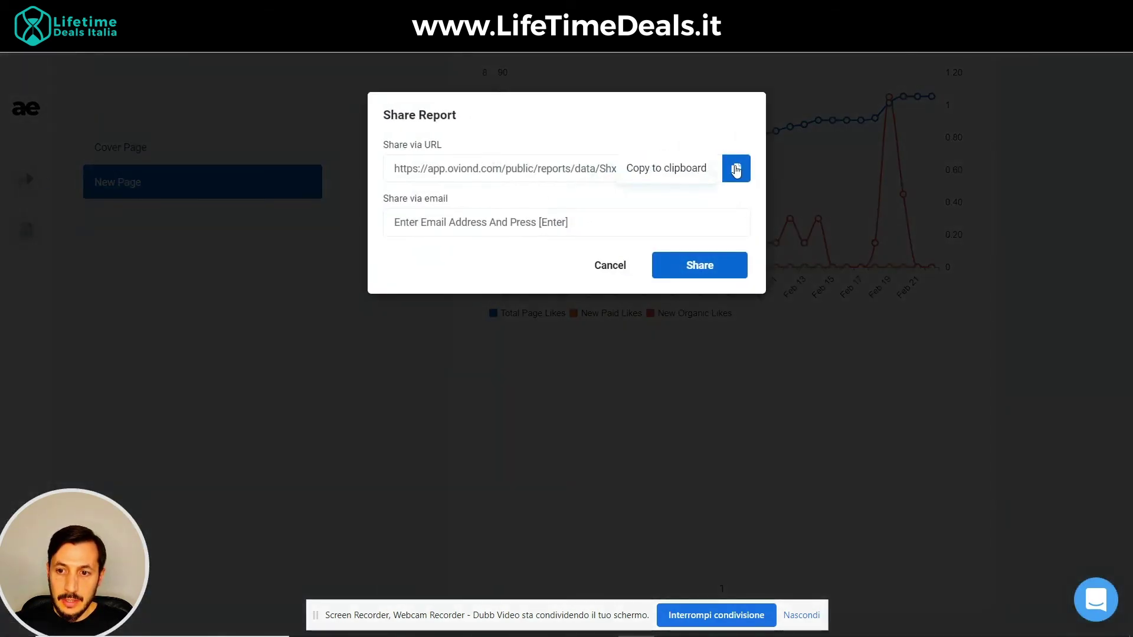
click(610, 266)
scroll(322, 237, up, 10)
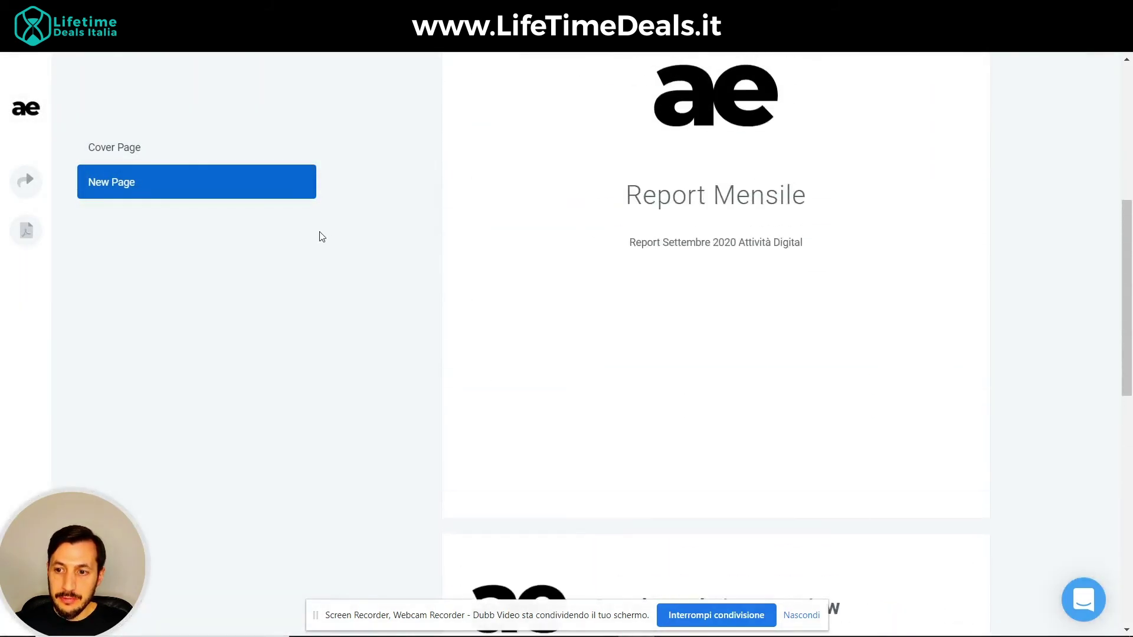
- Look through the Google Analytics pages of the finished client report, from "Pagine più viste" to "Acquisizione"
scroll(322, 236, up, 5)
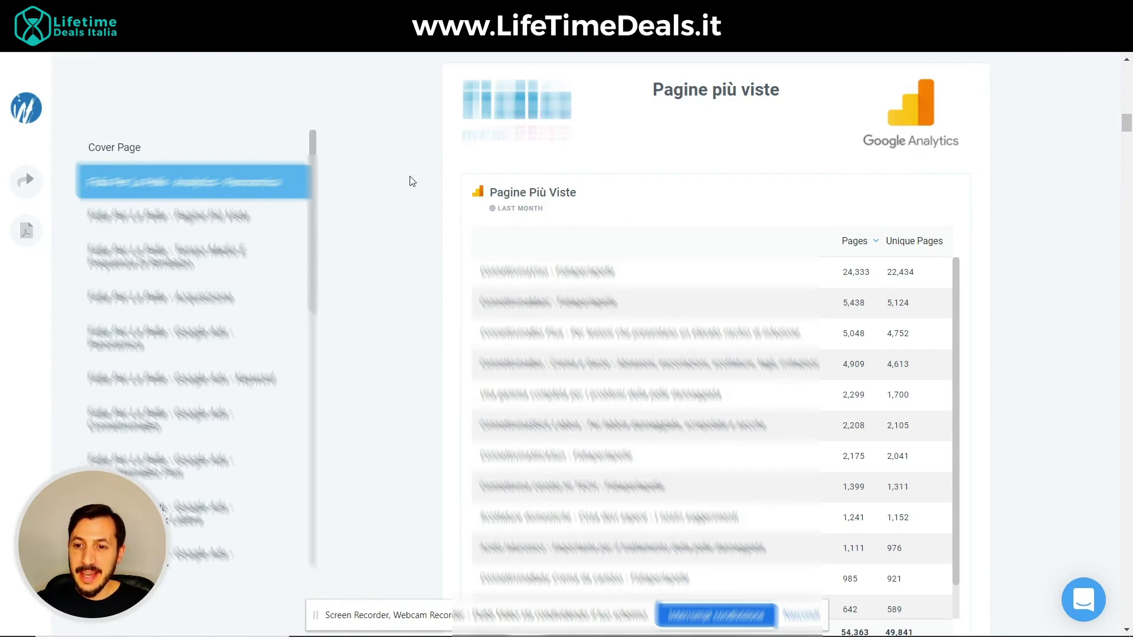
scroll(412, 181, down, 3)
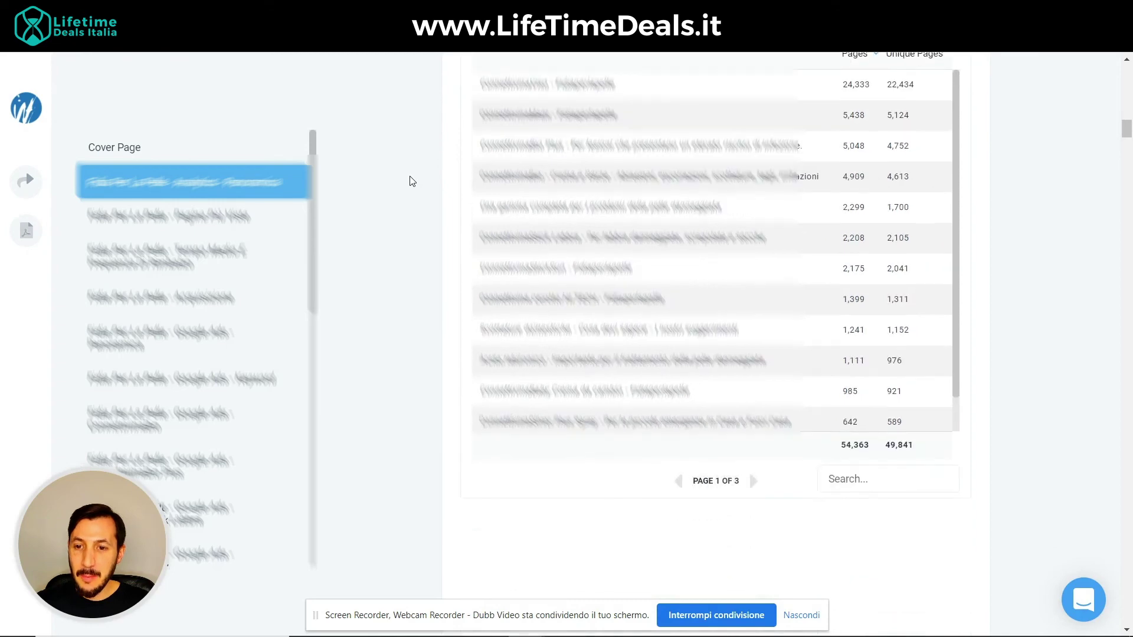
scroll(412, 182, down, 5)
scroll(412, 181, down, 10)
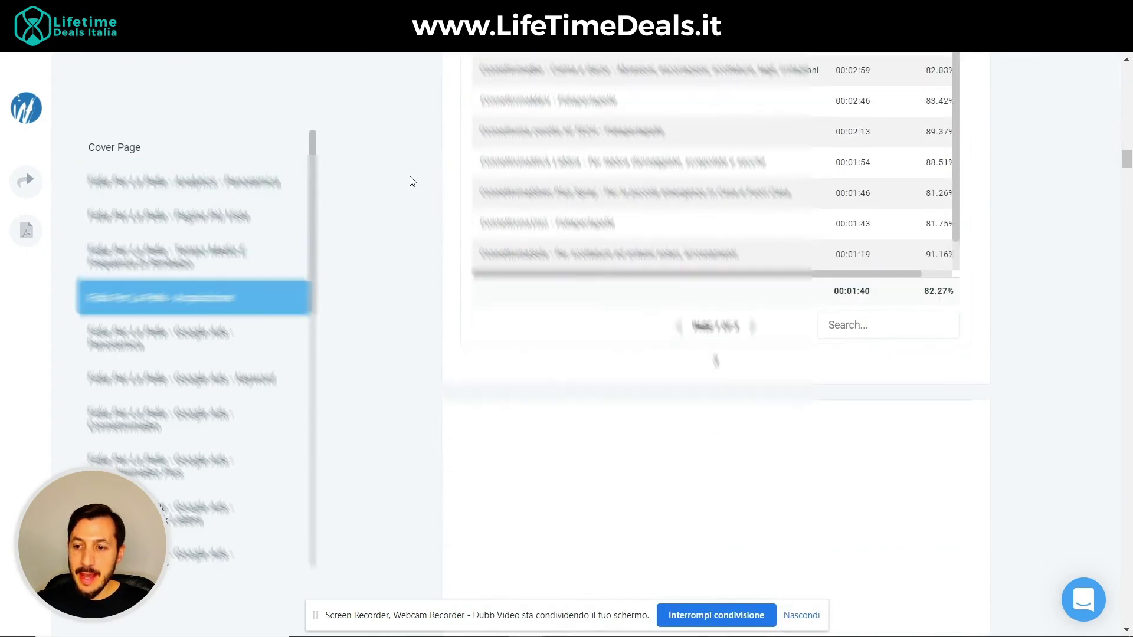
scroll(412, 182, down, 5)
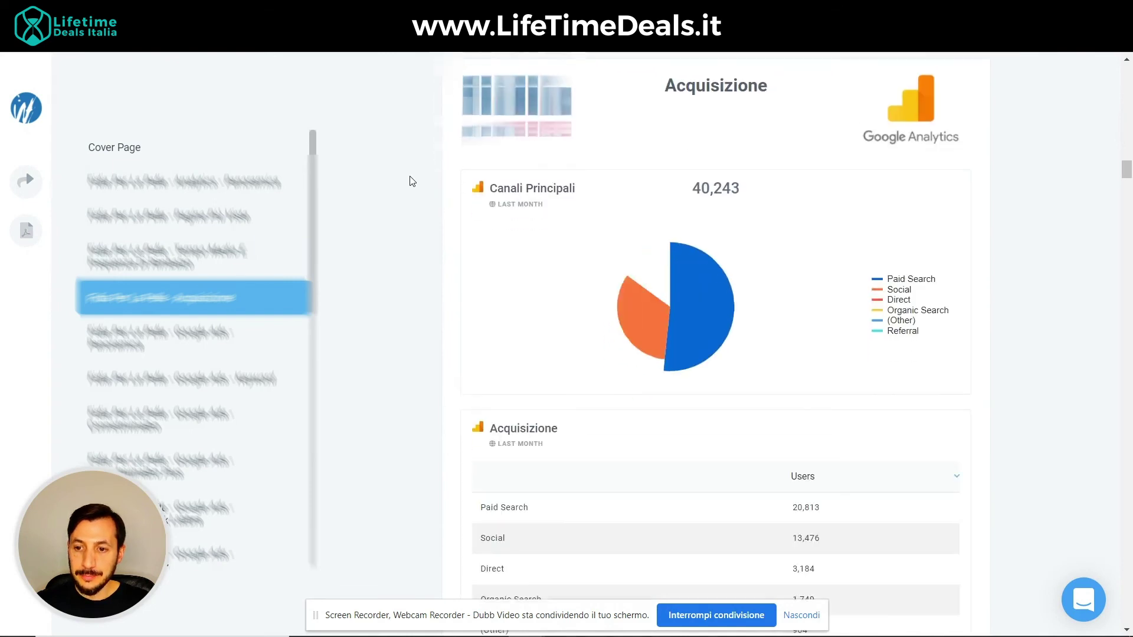
scroll(412, 181, down, 6)
scroll(412, 181, down, 6)
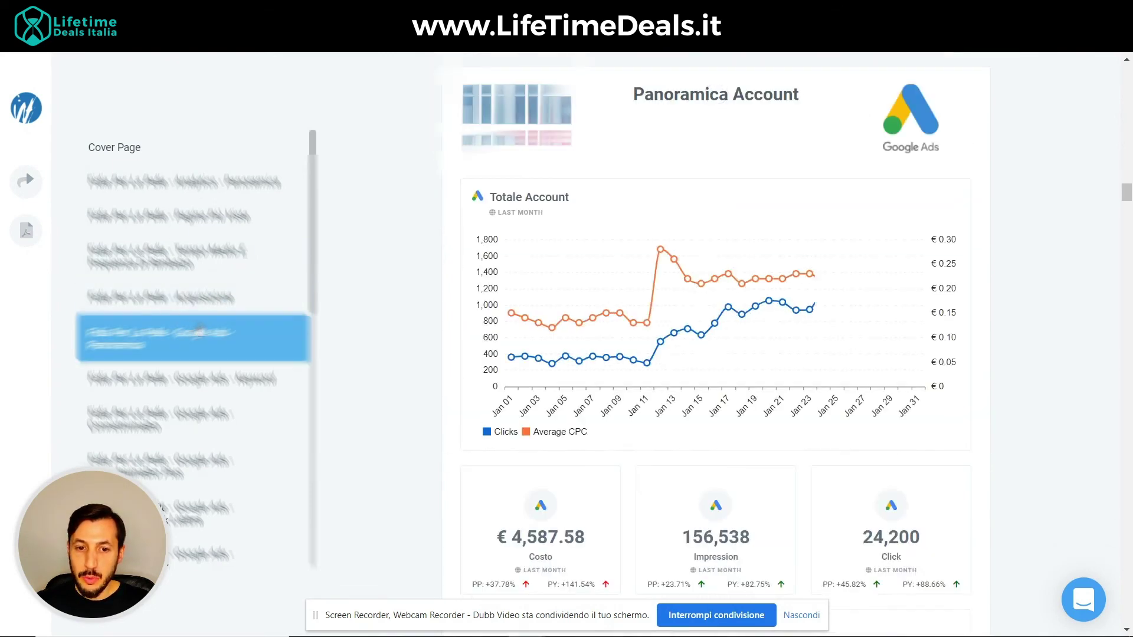
- Examine the client report's Google Ads pages, covering the account overview, "Keyword più cliccate" and the individual campaign charts and metrics
scroll(372, 268, down, 2)
scroll(371, 268, up, 1)
scroll(372, 268, down, 5)
scroll(372, 269, down, 5)
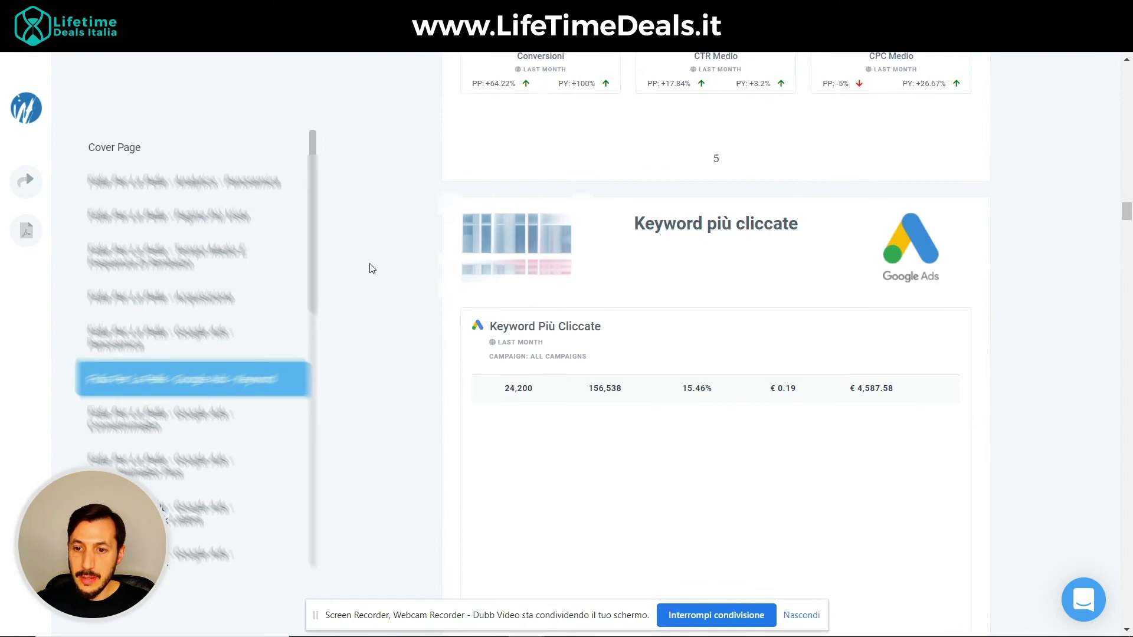
scroll(371, 269, down, 6)
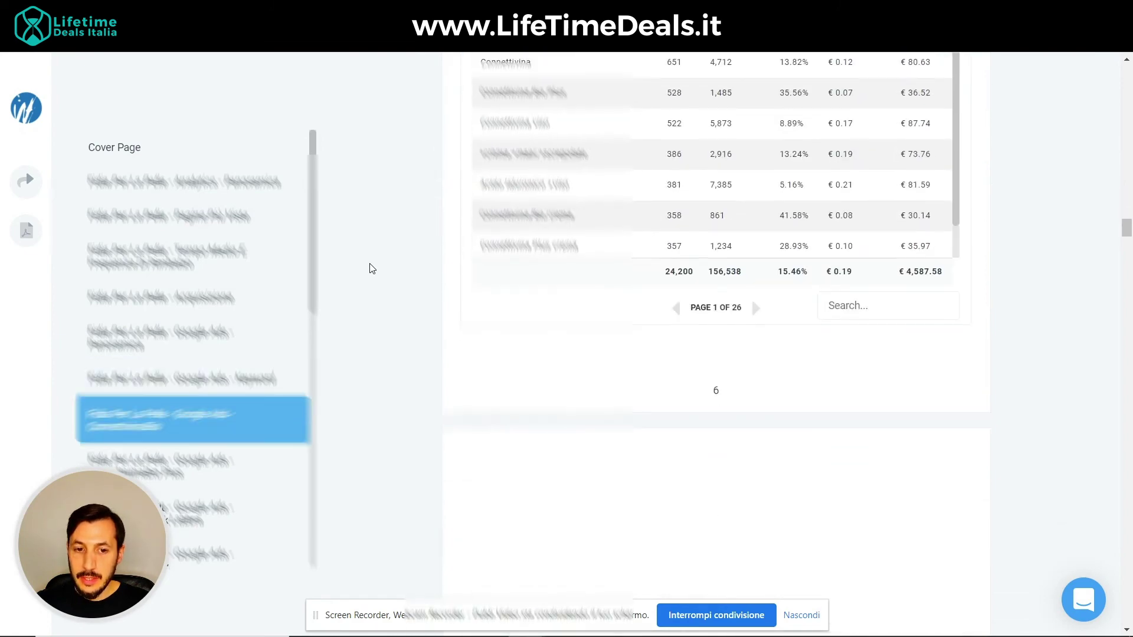
scroll(372, 269, down, 2)
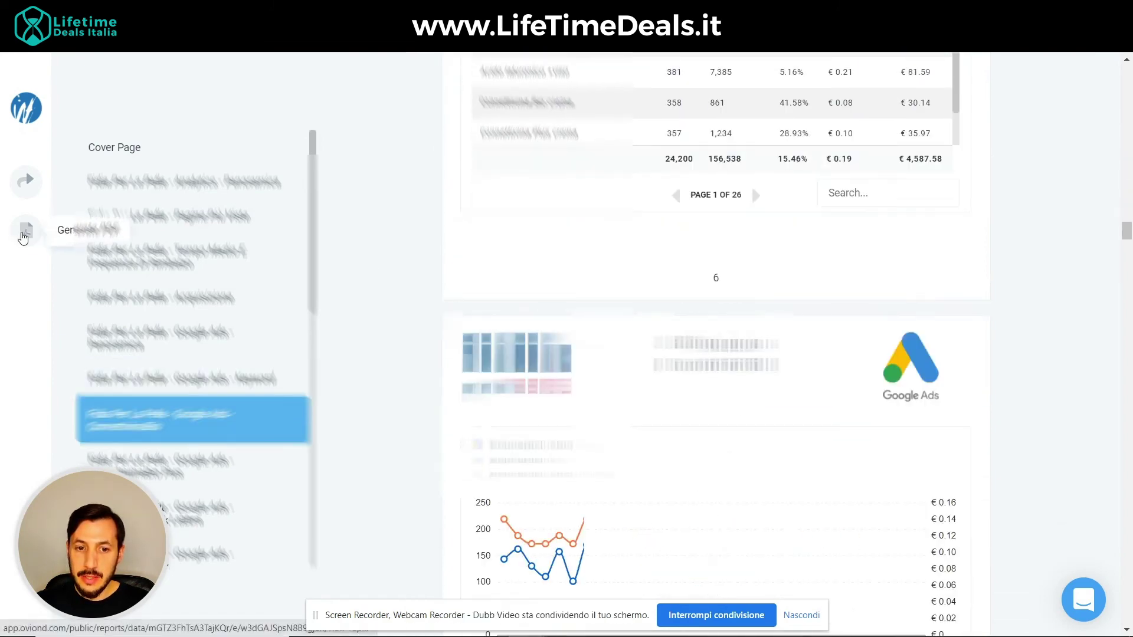
scroll(369, 280, down, 4)
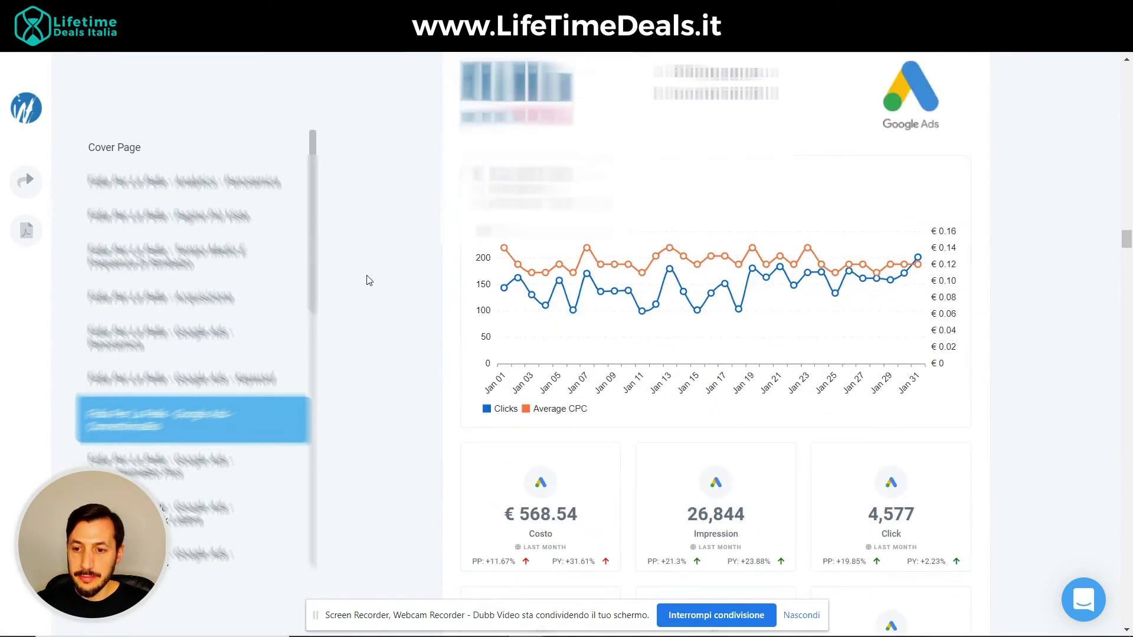
scroll(369, 280, down, 7)
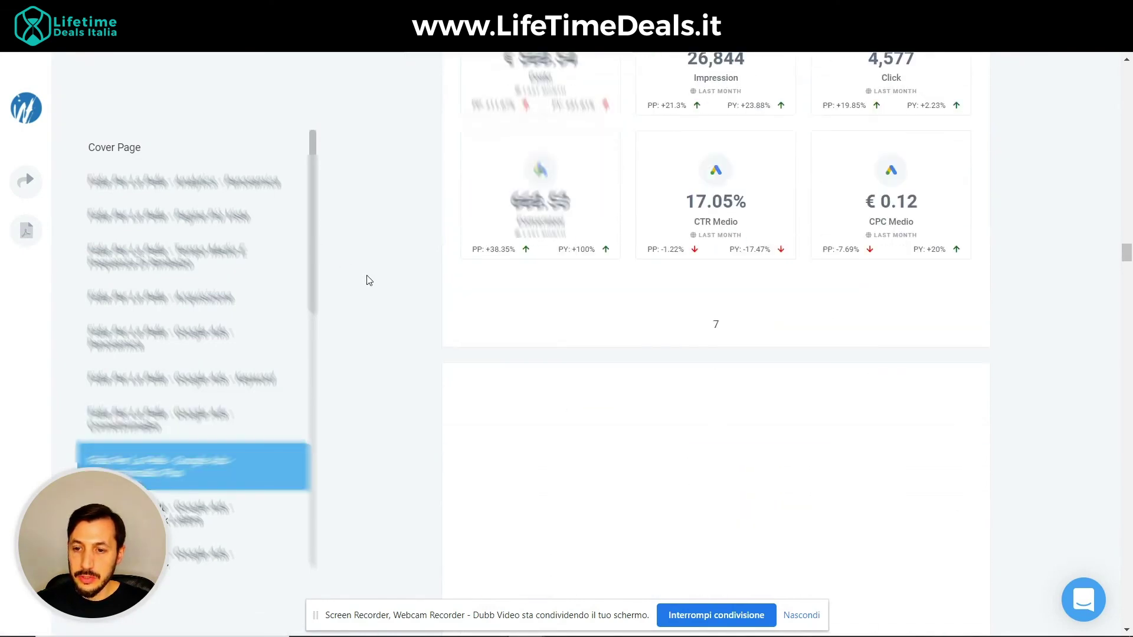
scroll(369, 280, down, 4)
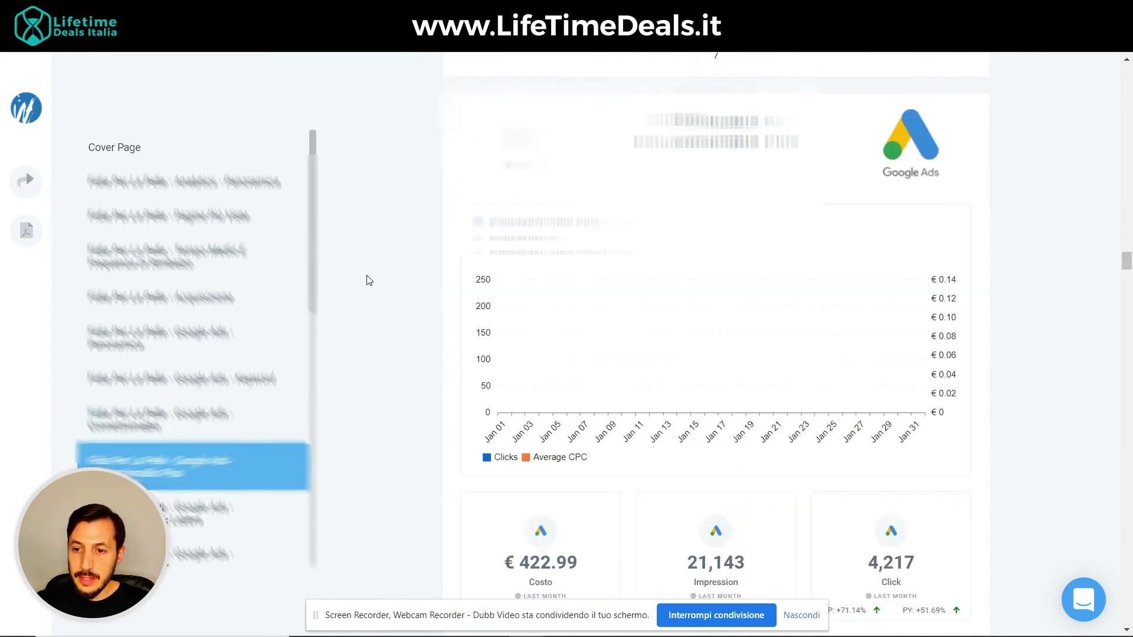
scroll(369, 281, down, 4)
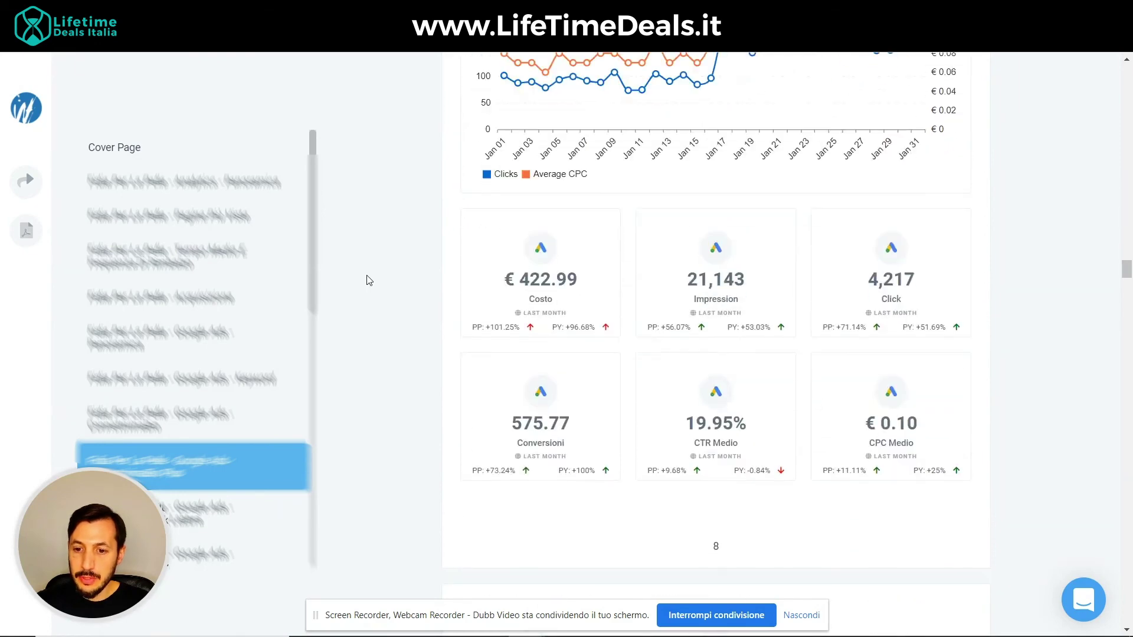
scroll(368, 281, down, 5)
scroll(369, 280, down, 5)
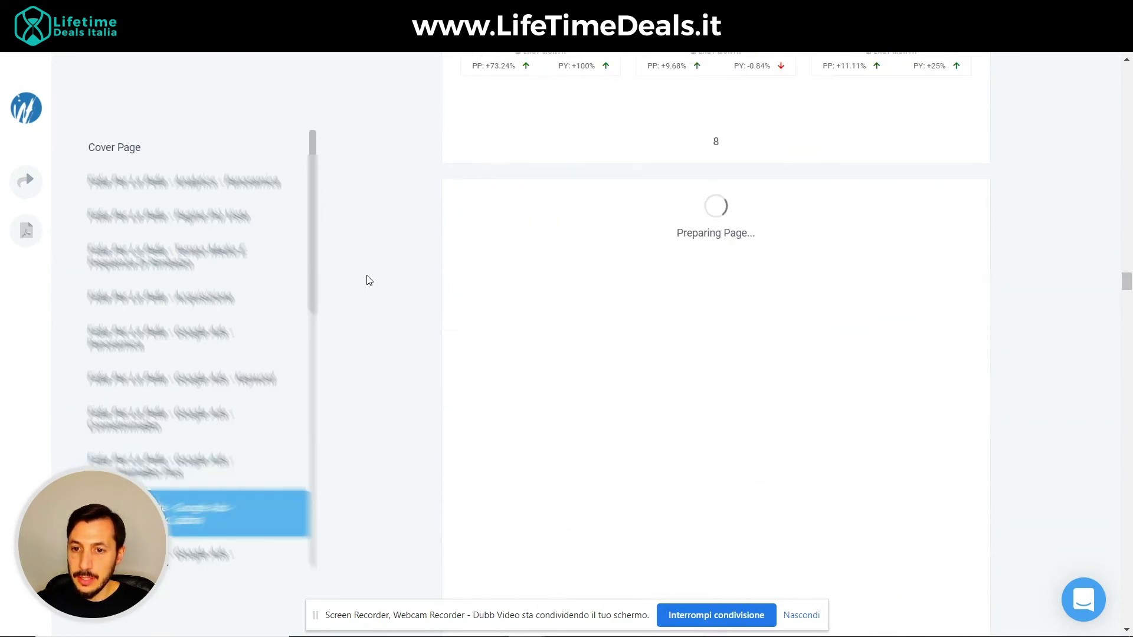
scroll(369, 280, down, 8)
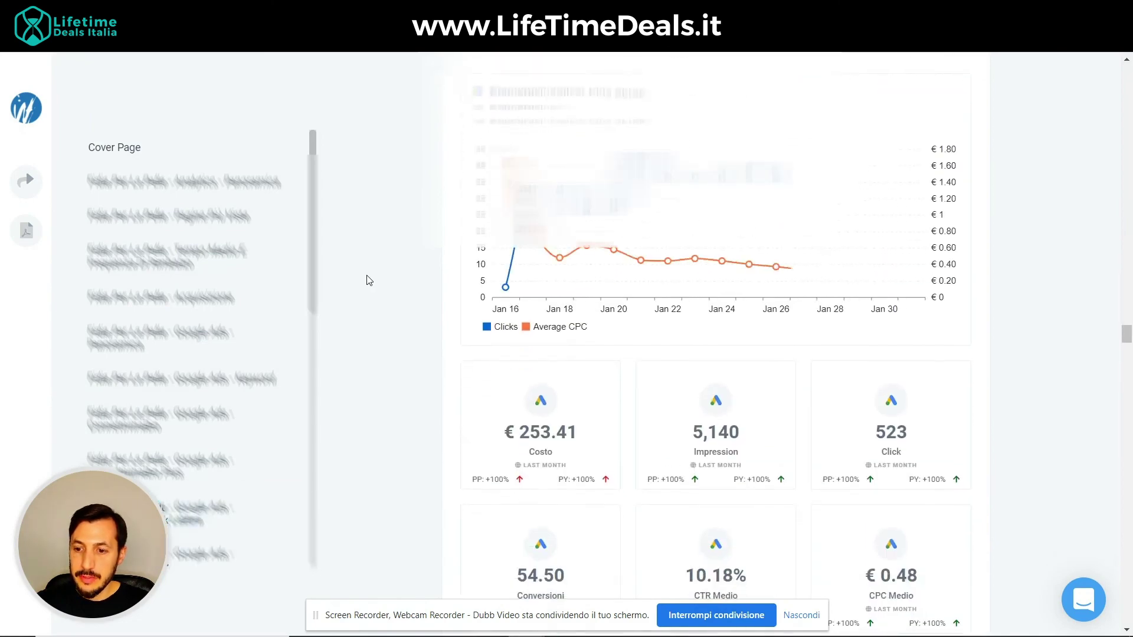
scroll(369, 280, down, 3)
scroll(369, 281, down, 5)
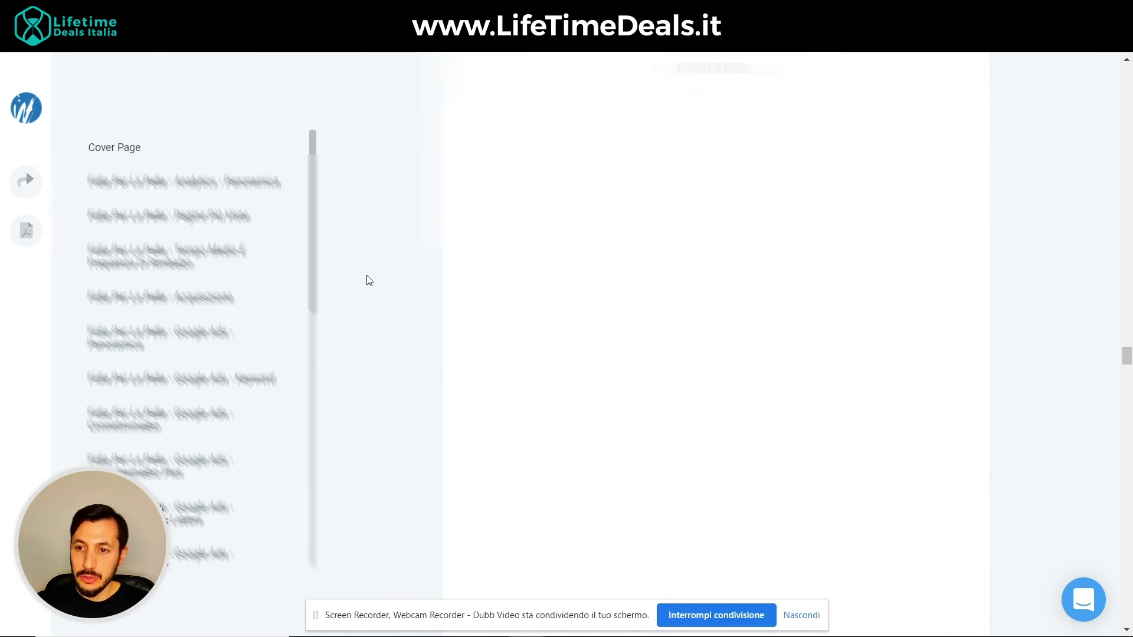
scroll(369, 280, down, 2)
scroll(369, 280, down, 10)
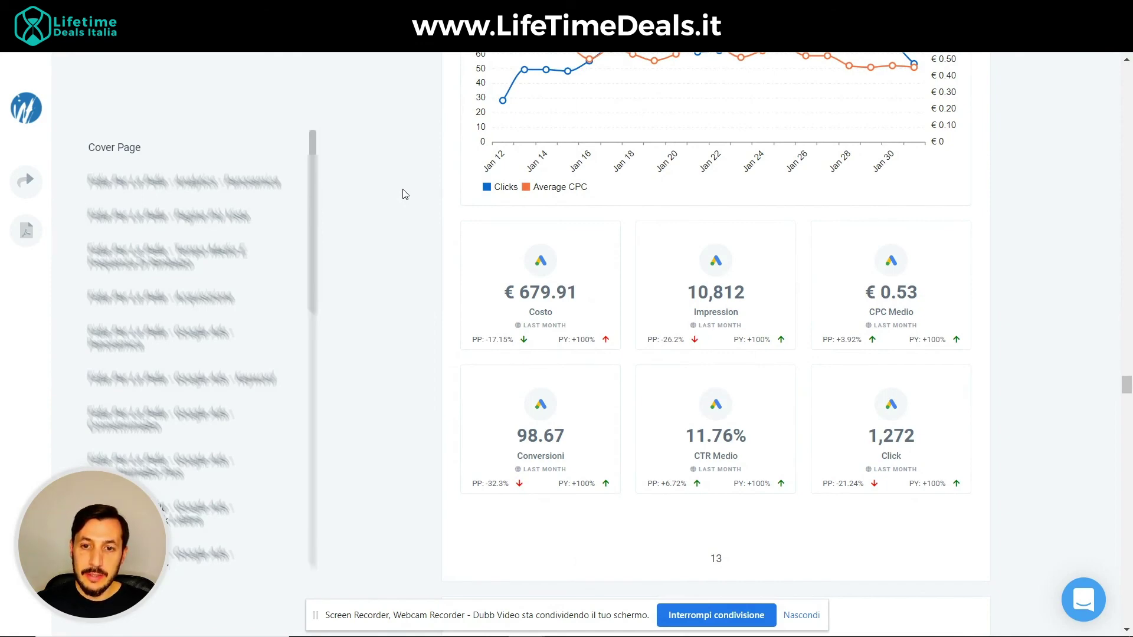
- Switch to the Oviond pricing page and compare the yearly plans from Small Business to Large Agency
click(307, 11)
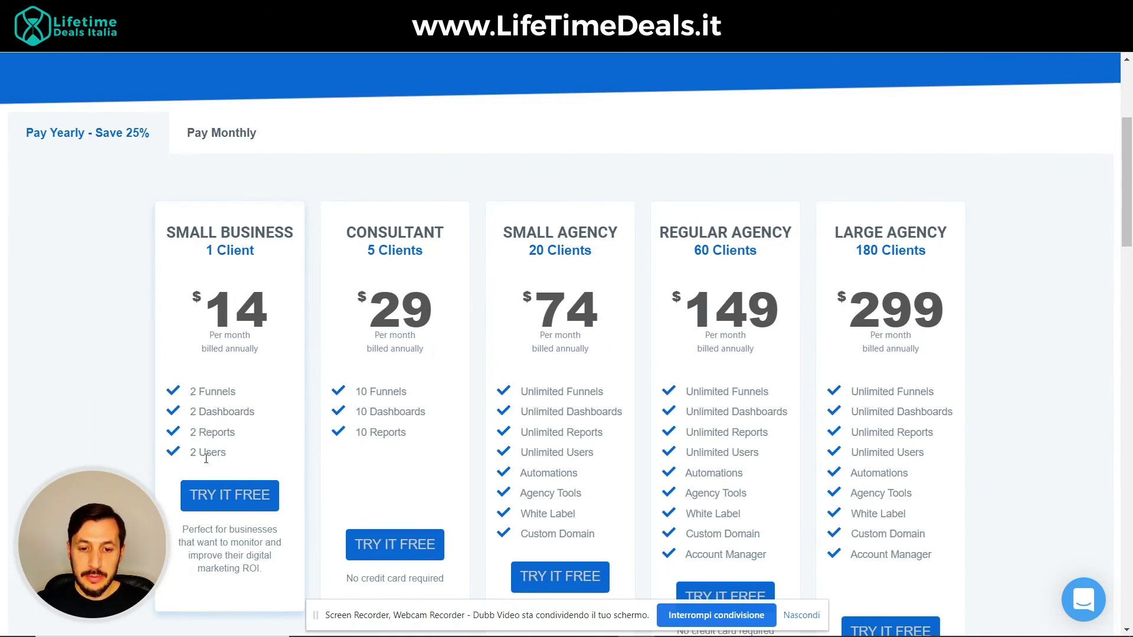
scroll(206, 459, down, 1)
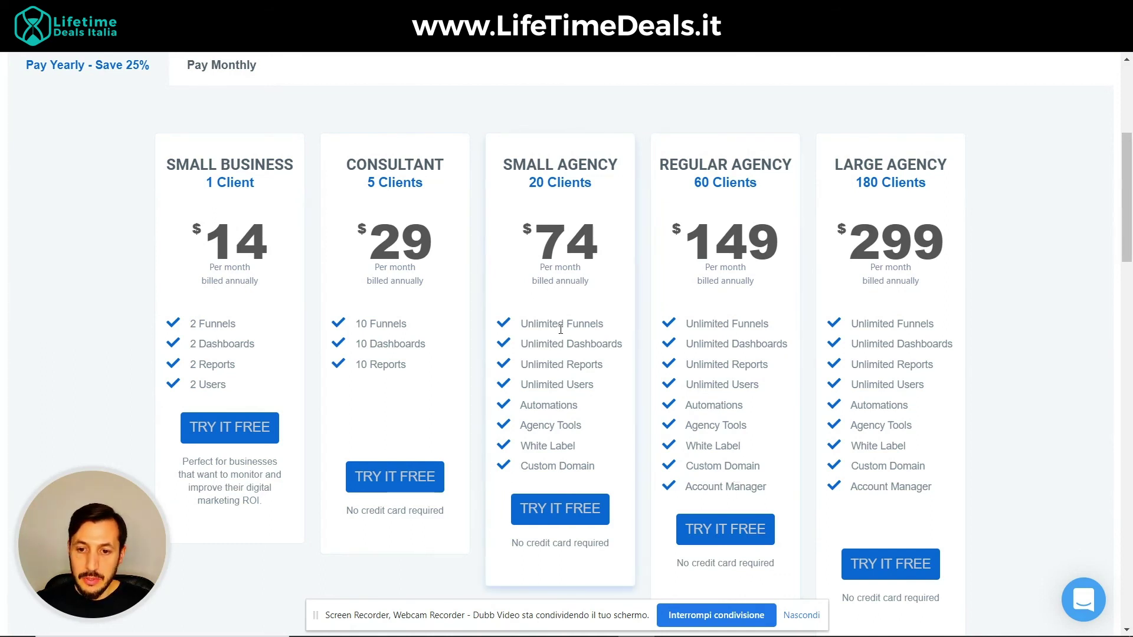
scroll(560, 329, down, 1)
scroll(561, 329, up, 1)
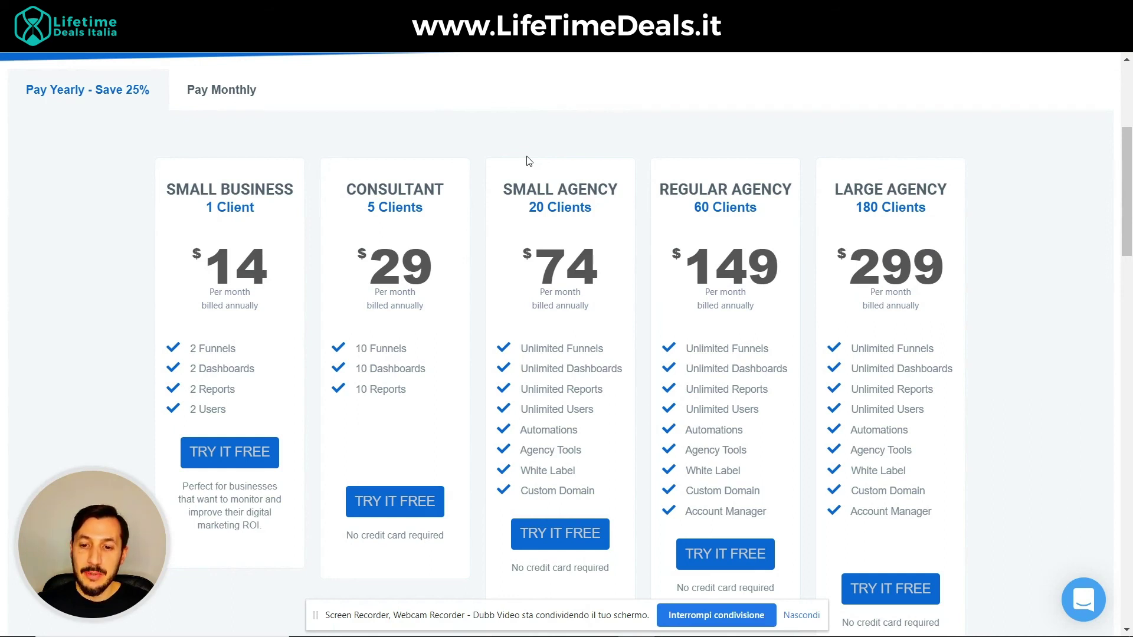
scroll(596, 145, down, 1)
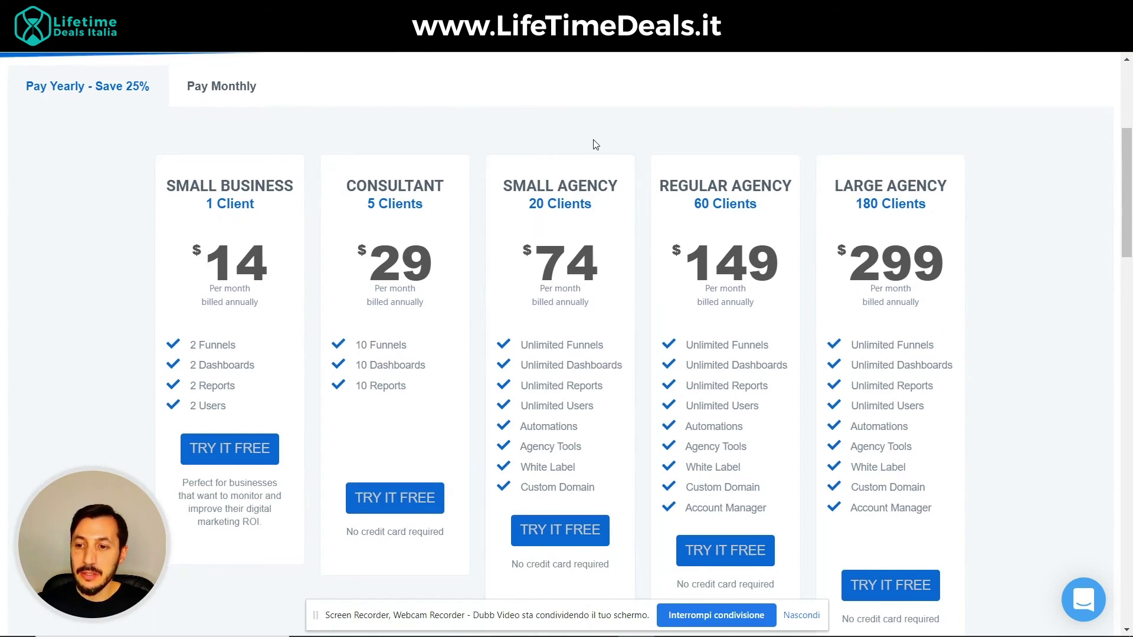
scroll(596, 144, down, 2)
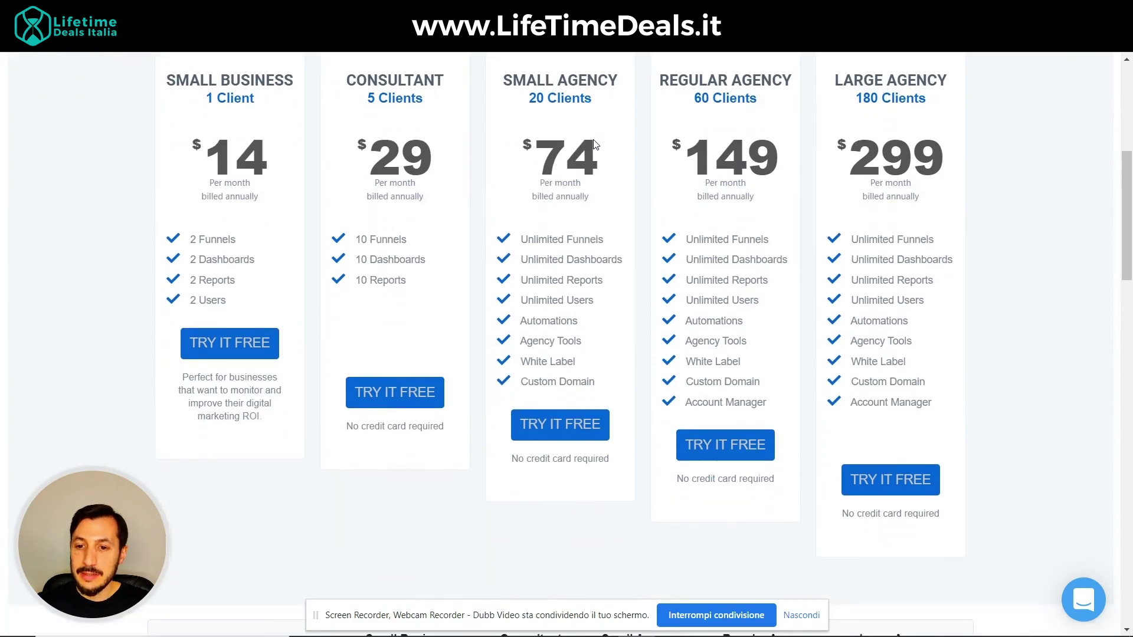